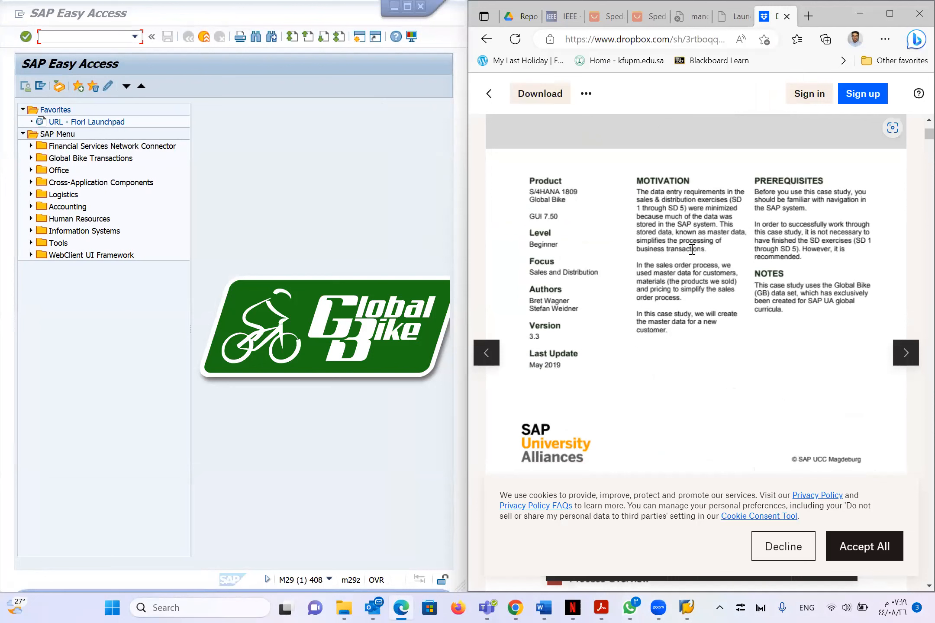
key("XF86AudioRaiseVolume")
key("XF86AudioRaiseVolume")
key("XF86AudioRaiseVolume")
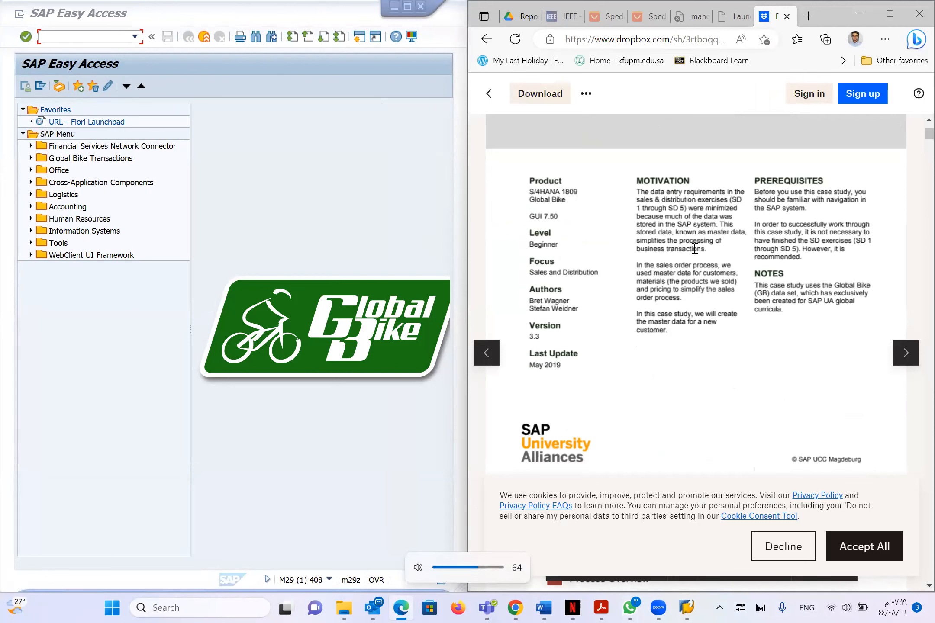
key("XF86AudioRaiseVolume")
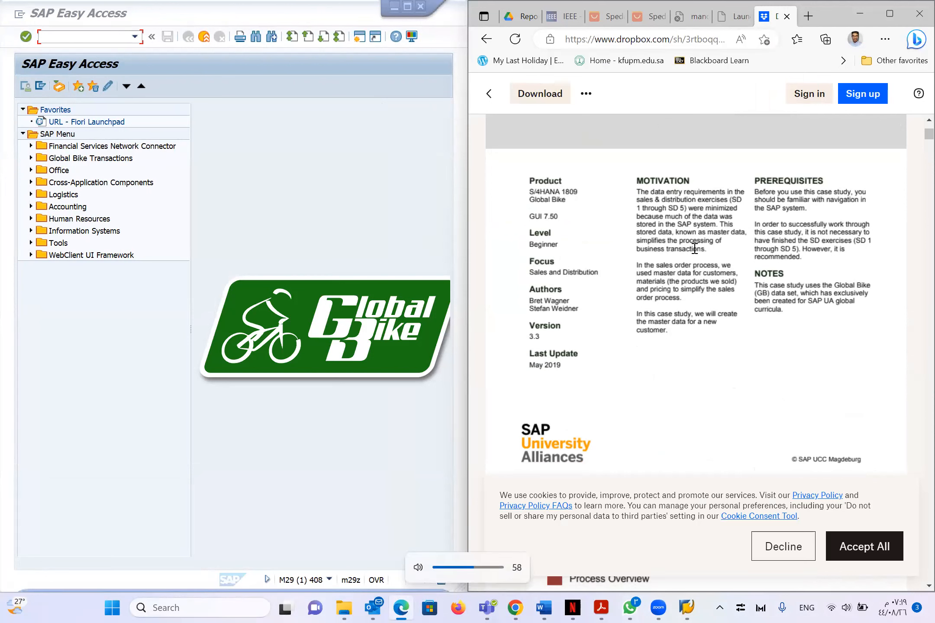
- Read the case study's process overview and table of contents, and examine Step 1: Create New Customer for its menu path
scroll(695, 248, "down", 10)
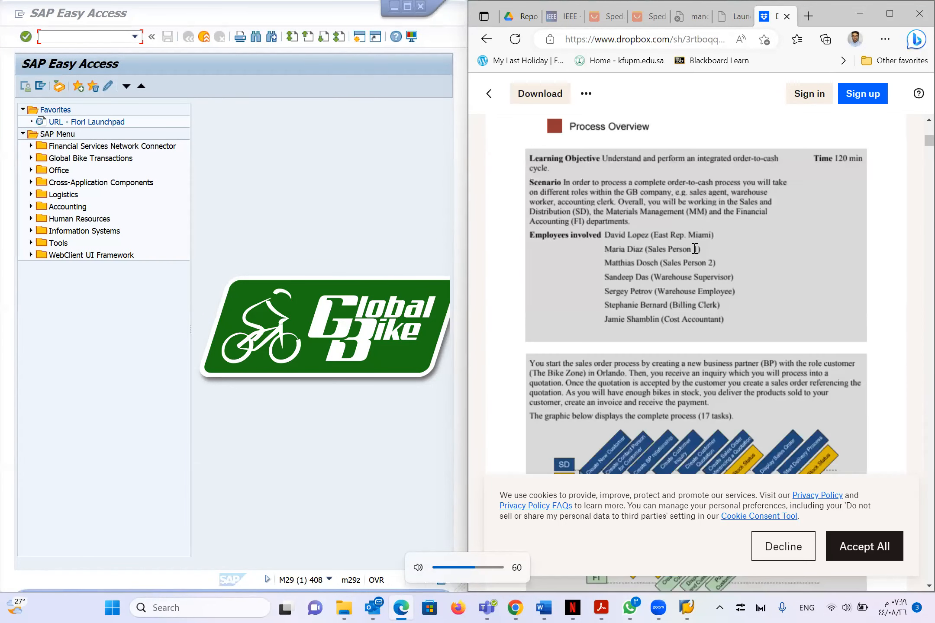
scroll(694, 251, "down", 1)
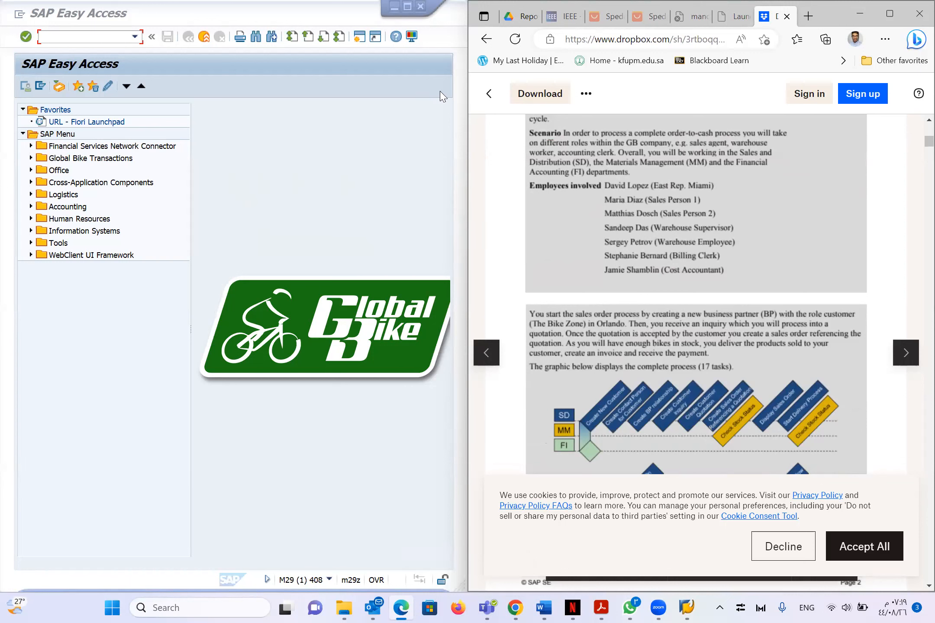
left_click(249, 58)
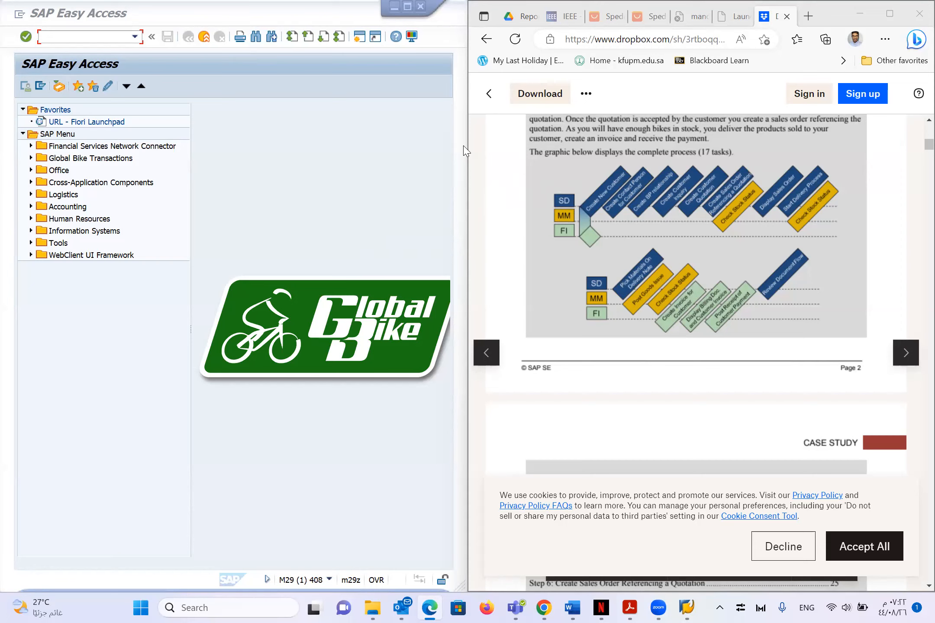
scroll(519, 247, "down", 5)
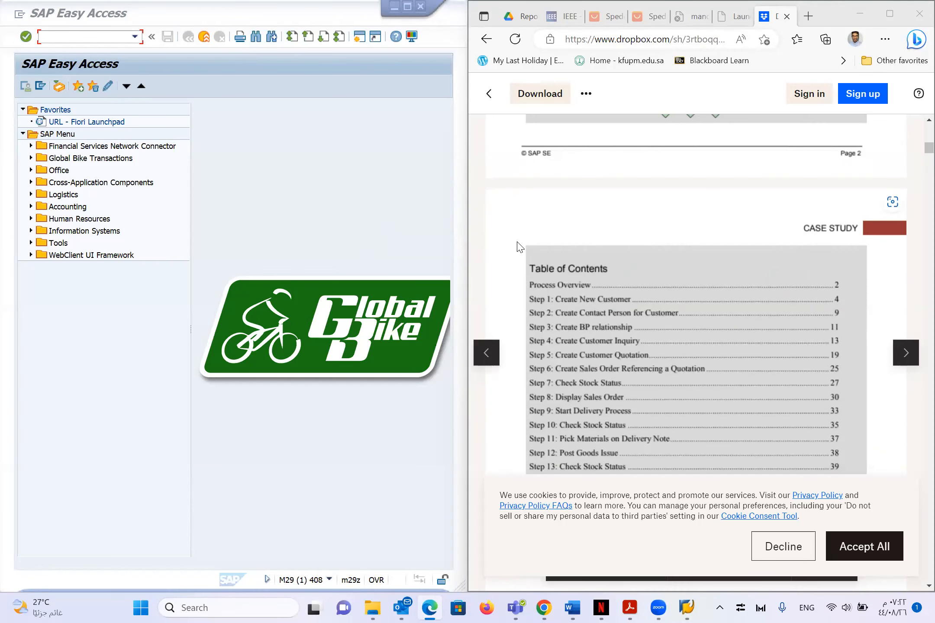
scroll(518, 247, "down", 2)
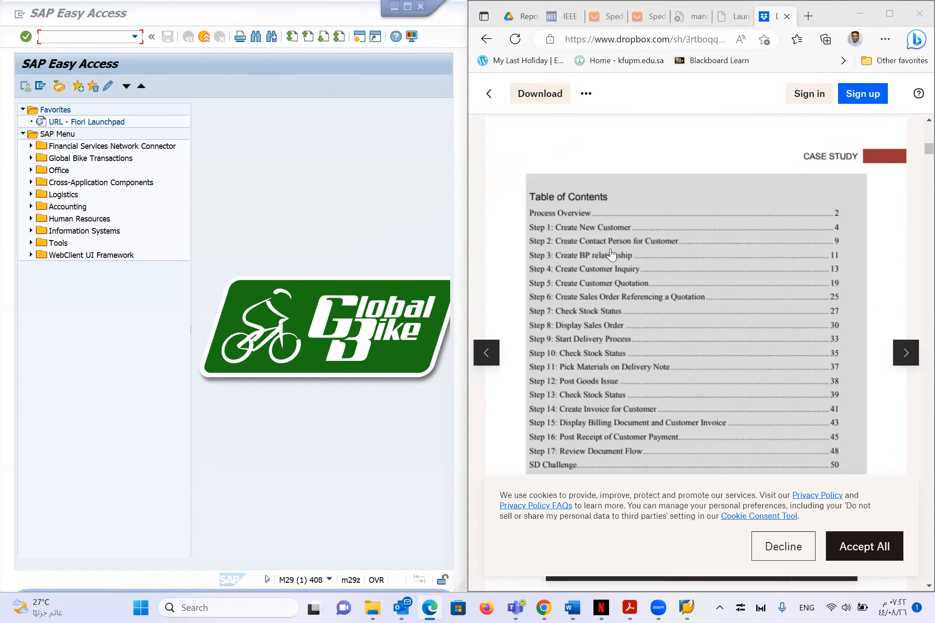
left_click(591, 227)
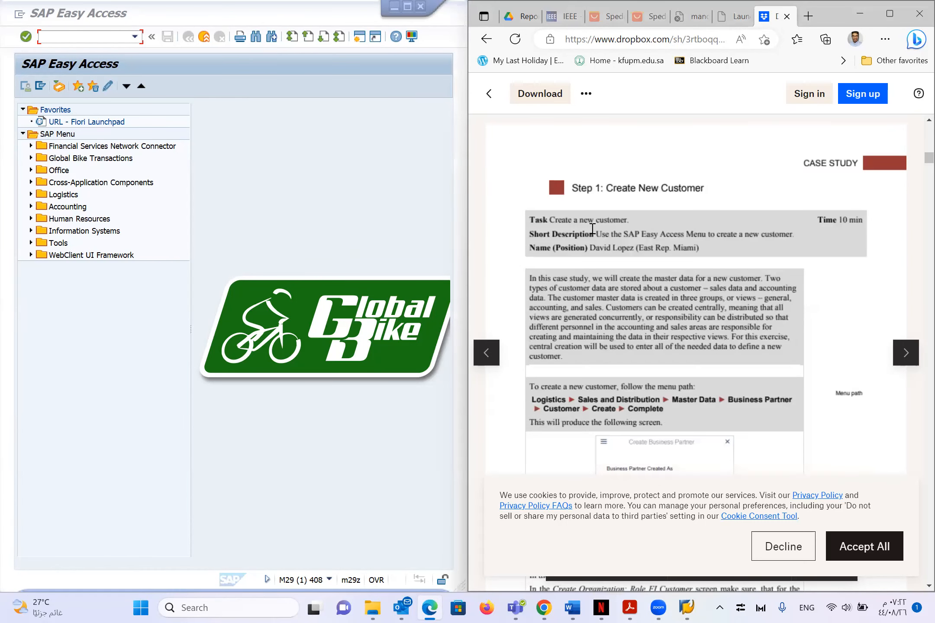
scroll(592, 229, "down", 2)
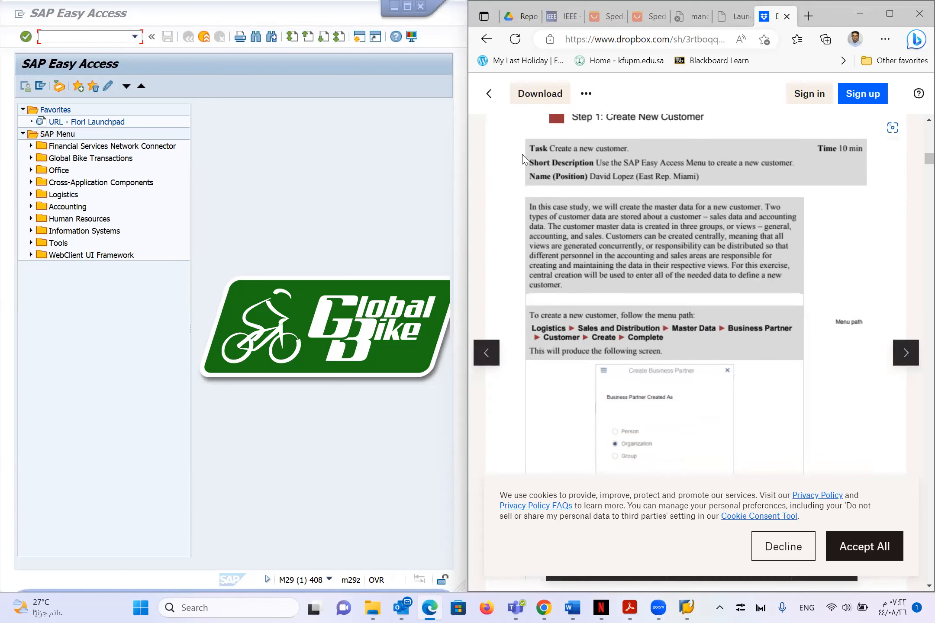
left_click(397, 163)
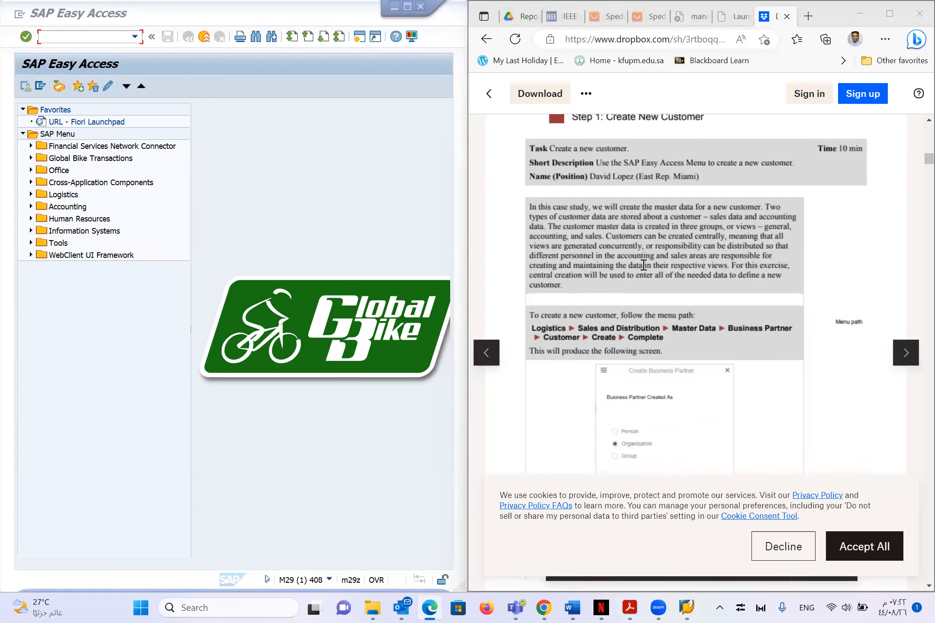
scroll(633, 310, "down", 2)
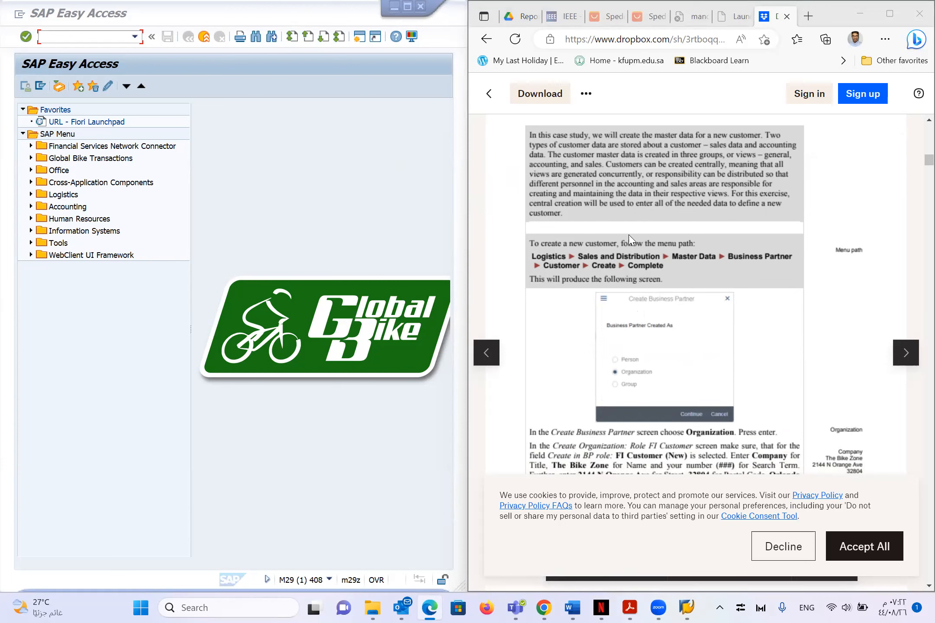
scroll(563, 255, "up", 2)
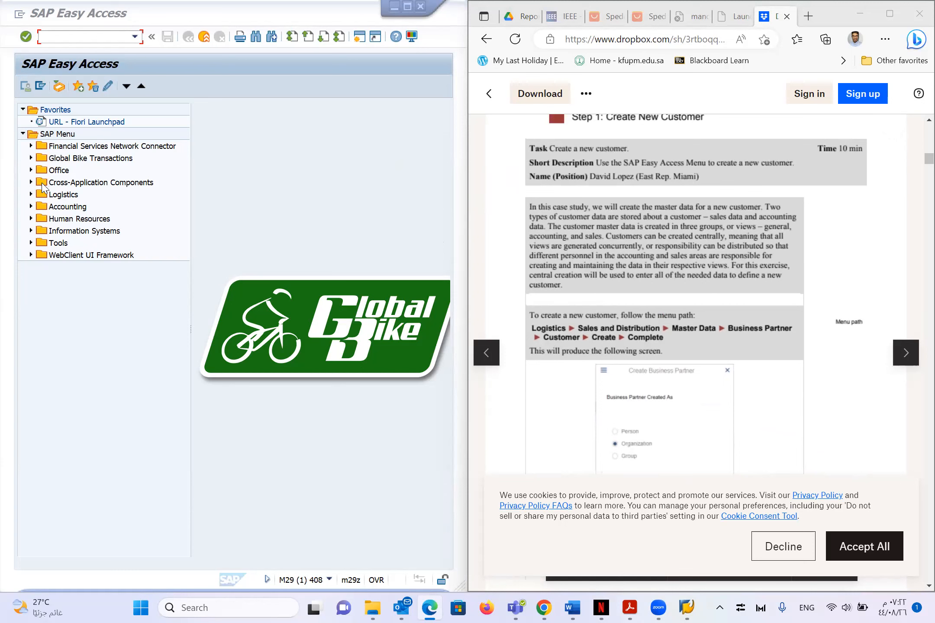
- Expand the Logistics folder and its Sales and Distribution subfolder in the SAP Menu tree
left_click(31, 194)
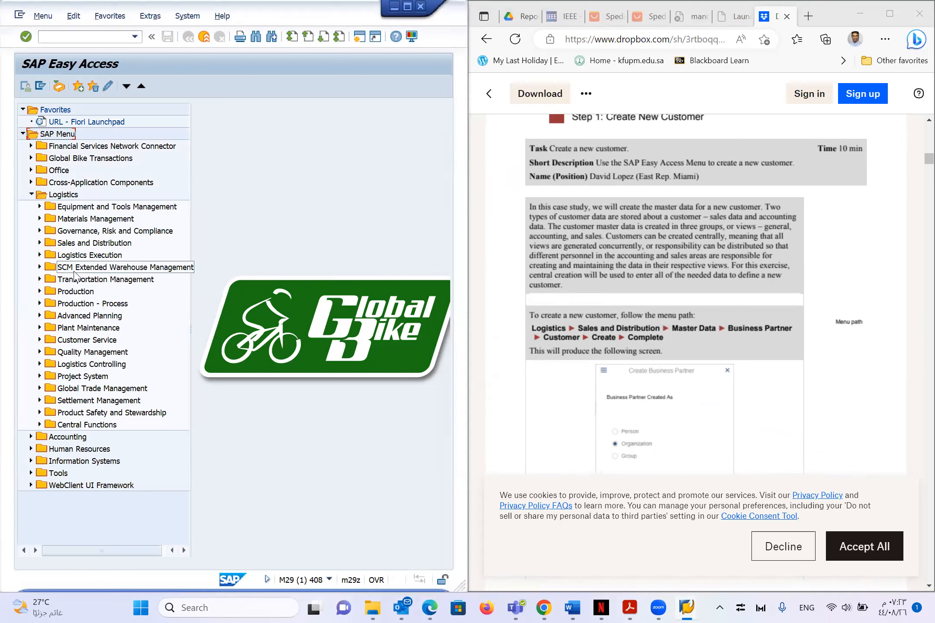
key("Down")
key("Down")
key("Down")
key("Down")
key("Down")
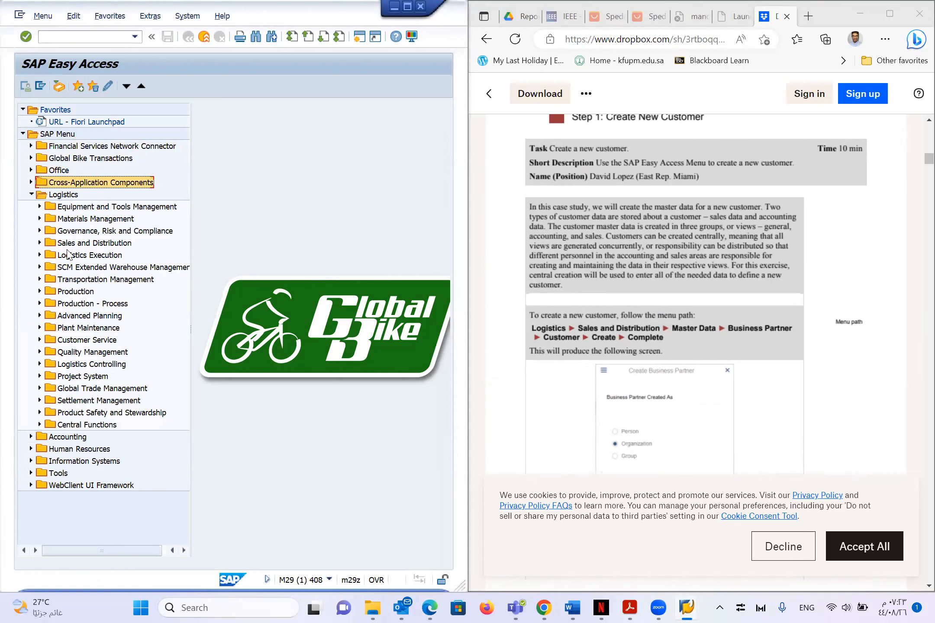
key("Down")
key("Down")
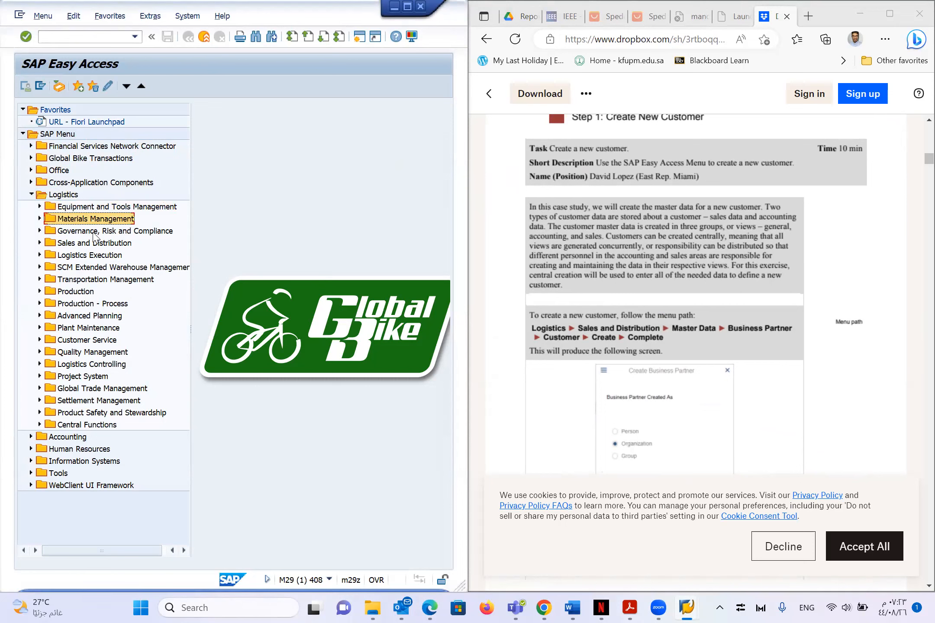
key("Down")
key("Up")
key("Down")
key("Down")
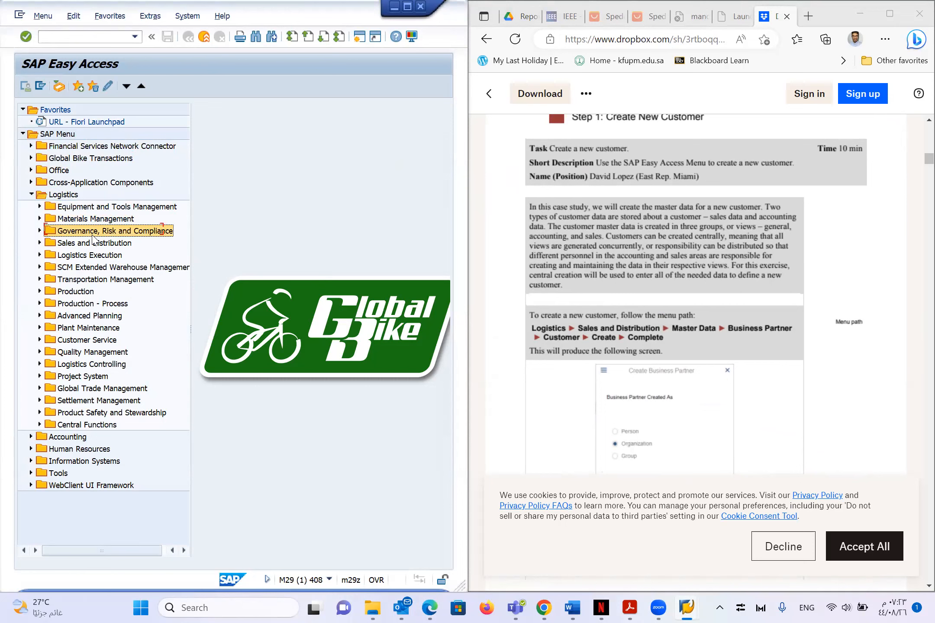
key("Right")
- Expand the Master Data folder under Sales and Distribution, and its Business Partner subfolder
key("Down")
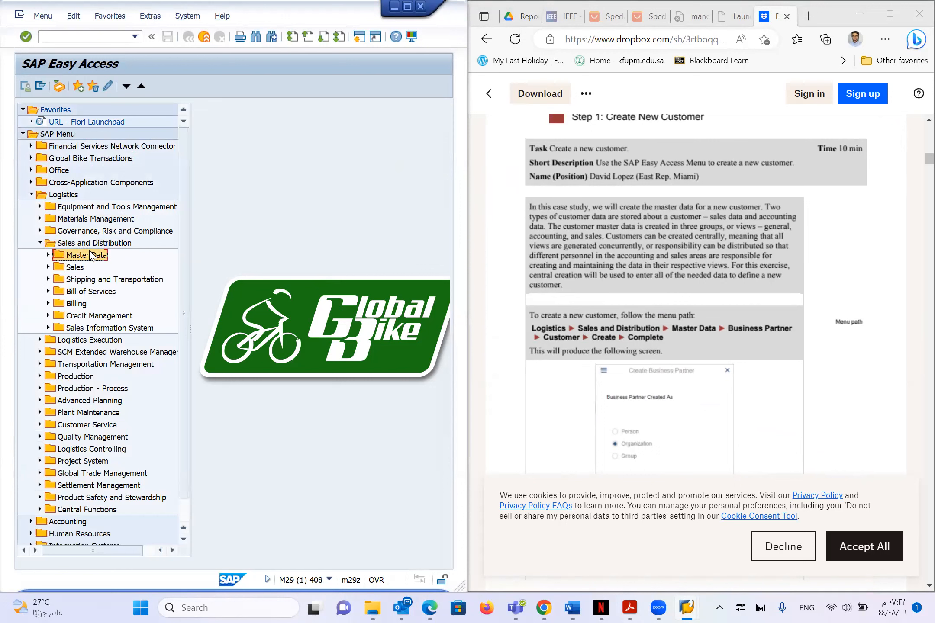
key("Right")
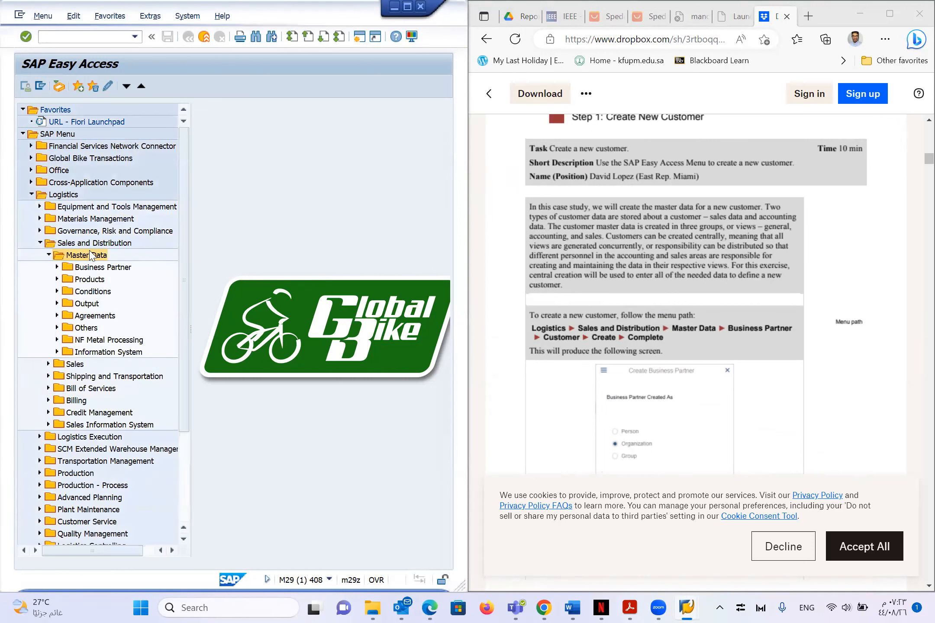
key("Down")
key("Down")
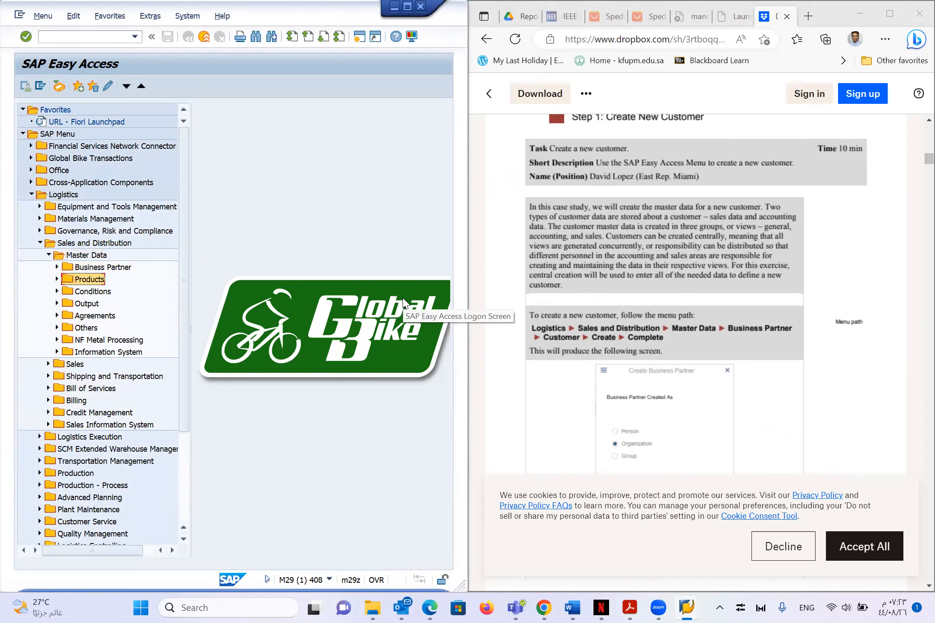
key("Down")
key("Down")
key("Down")
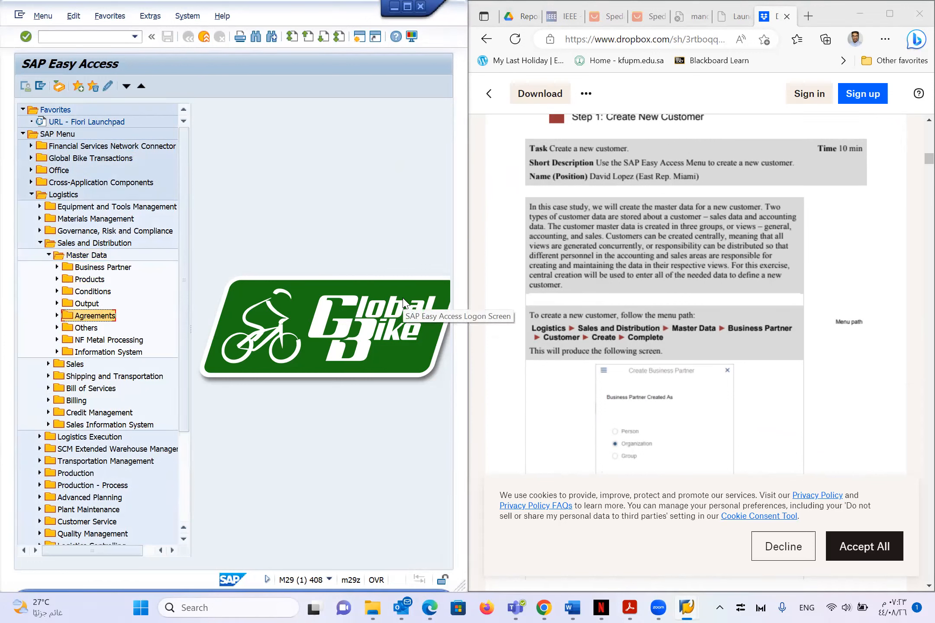
key("Up")
key("Up")
key("Up")
key("Up")
key("Right")
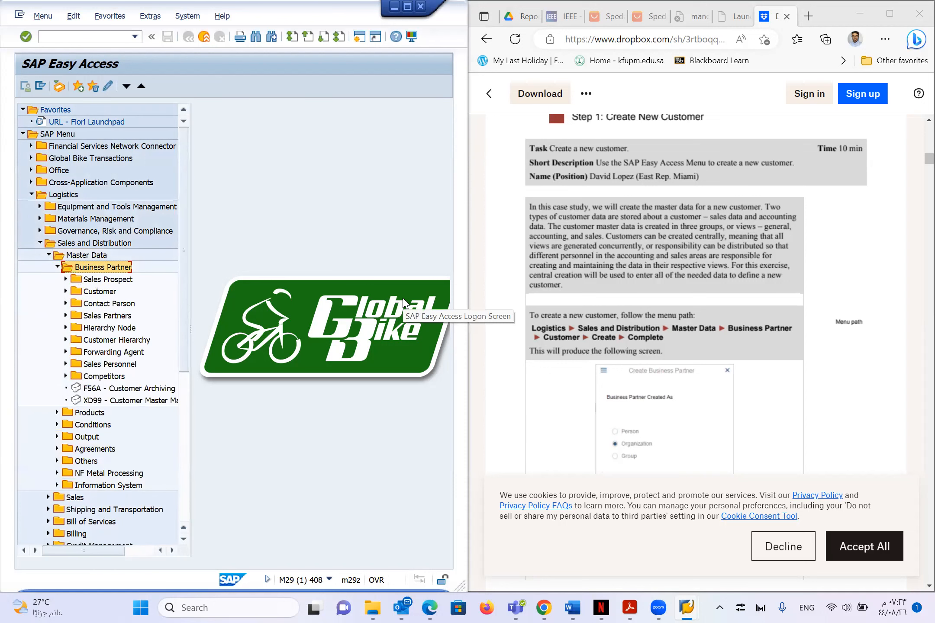
- Expand Customer and Create under Business Partner, and start the transaction XD01 - Complete
key("Down")
key("Down")
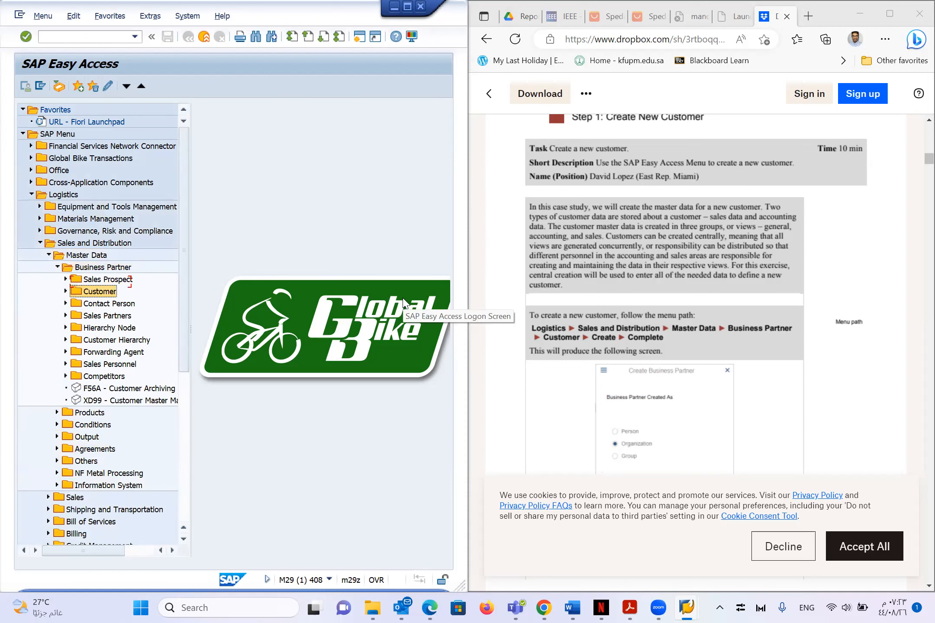
key("Right")
key("Down")
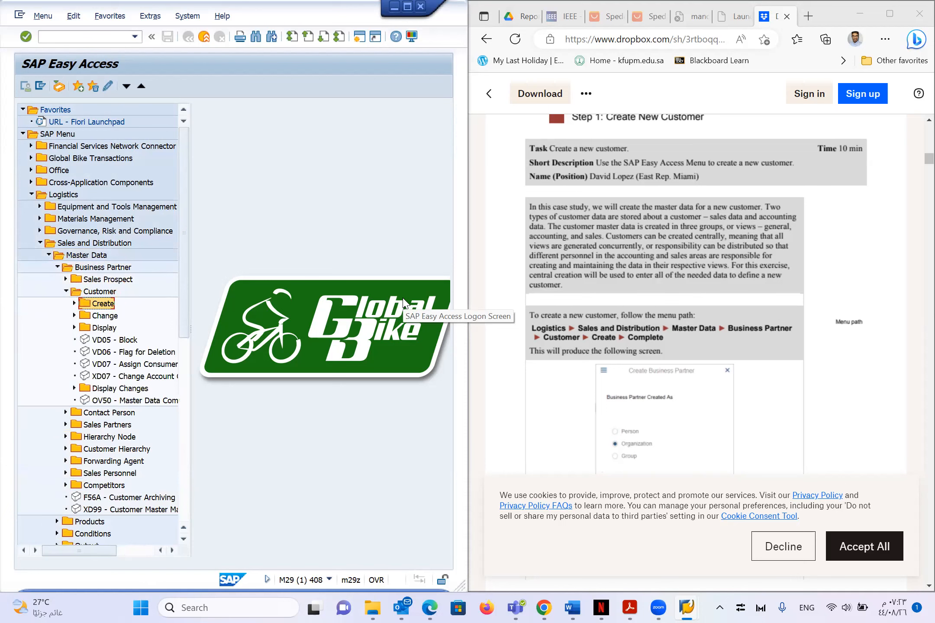
key("Right")
key("Down")
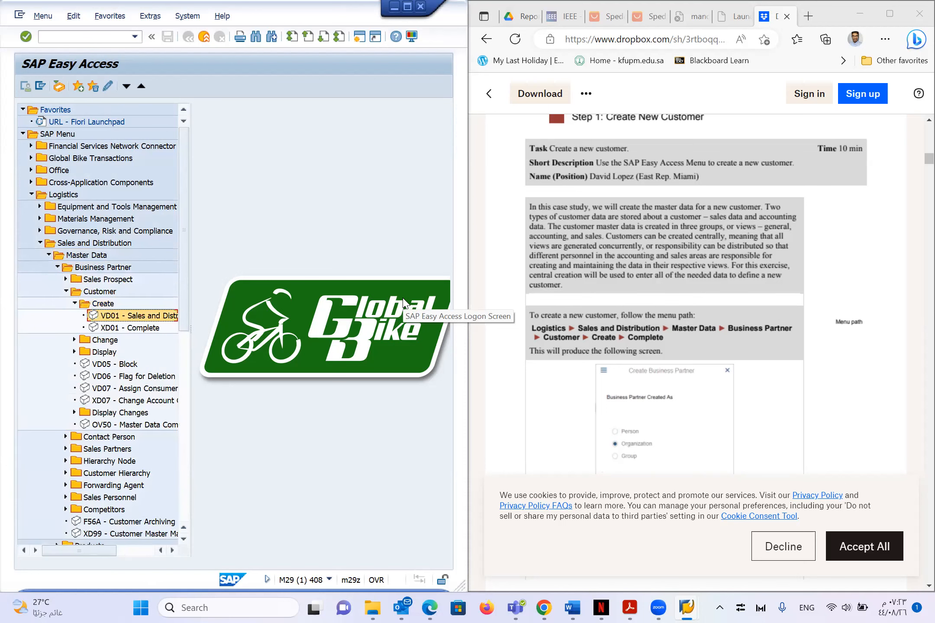
key("Down")
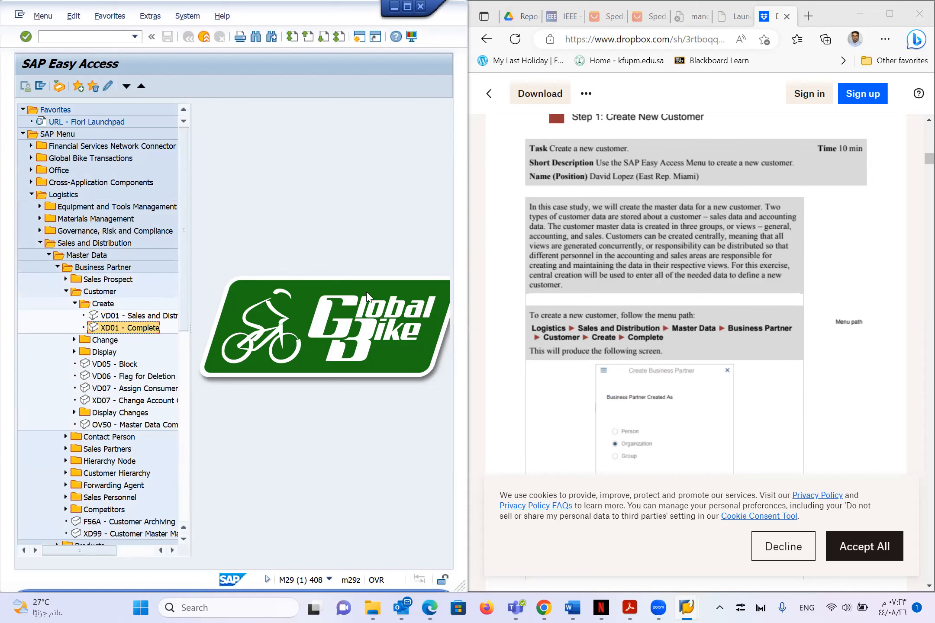
double_click(148, 329)
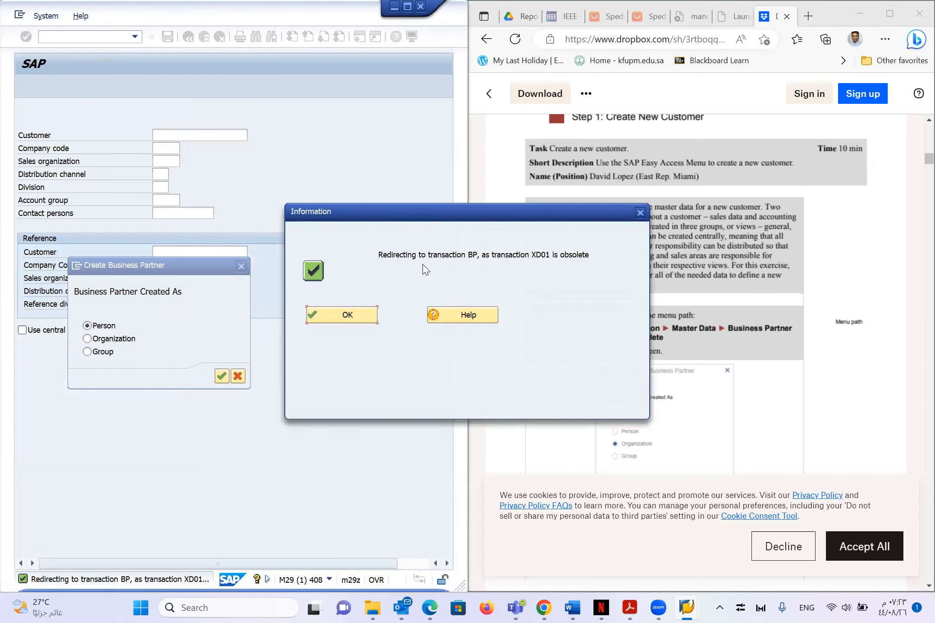
- Acknowledge the redirection to transaction BP and create the business partner as an Organization
left_click(372, 317)
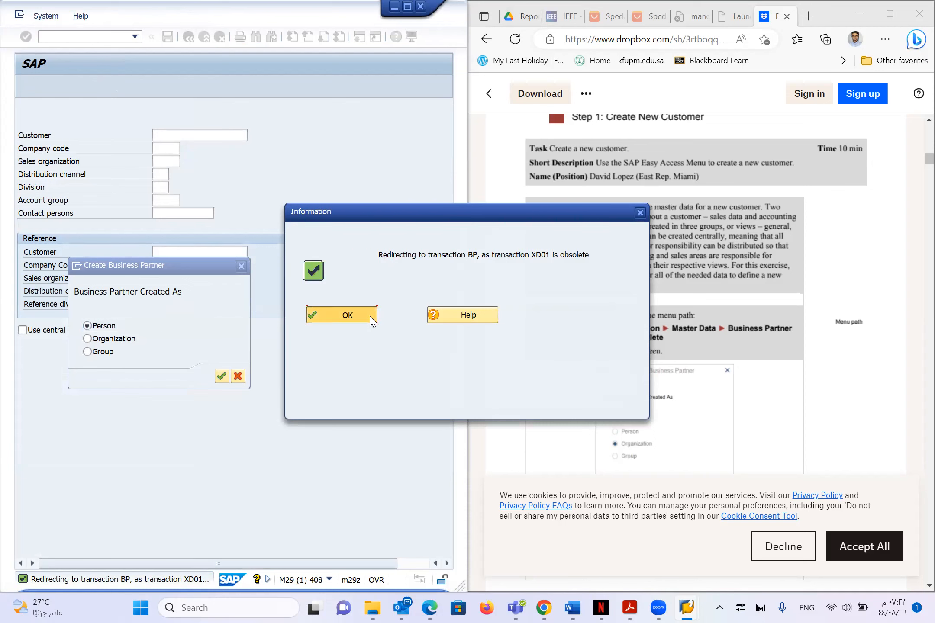
left_click_drag(174, 267, 252, 219)
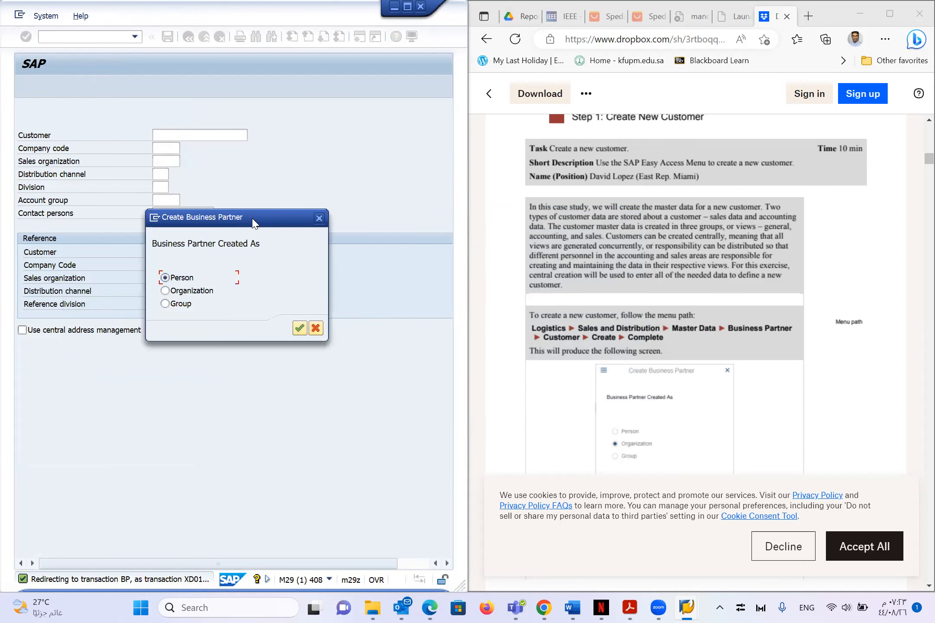
left_click(192, 292)
left_click(302, 329)
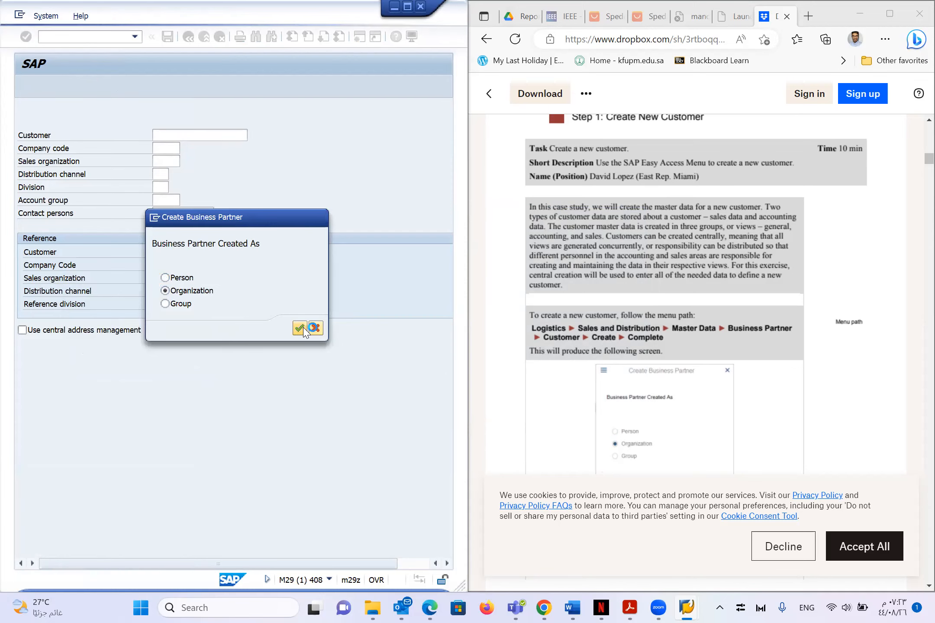
- Examine the case study's instructions for the Create Organization entries and consult the help text for the title field
scroll(520, 294, "down", 10)
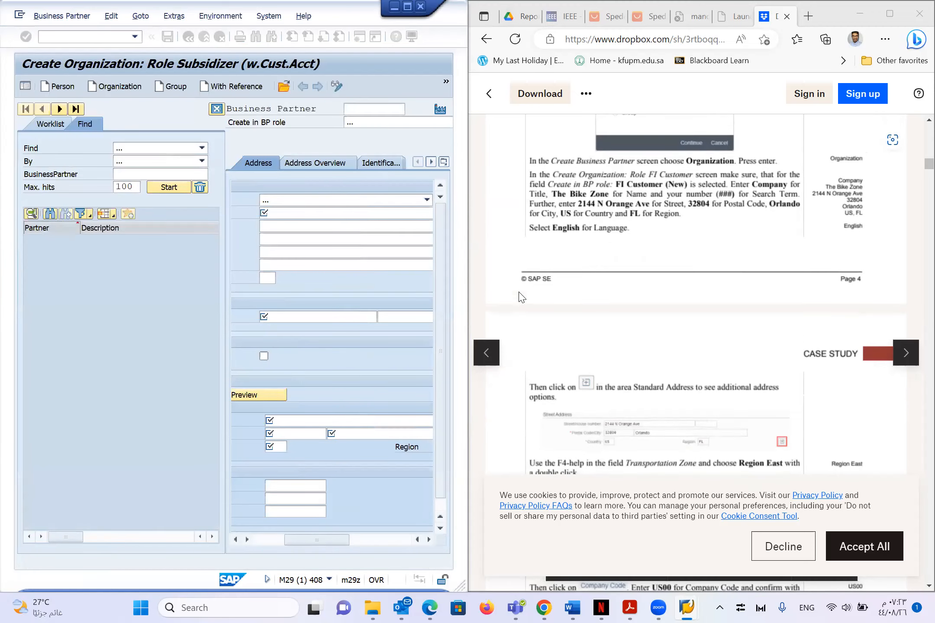
scroll(522, 297, "up", 1)
scroll(582, 290, "up", 1)
scroll(582, 290, "down", 4)
scroll(584, 291, "up", 5)
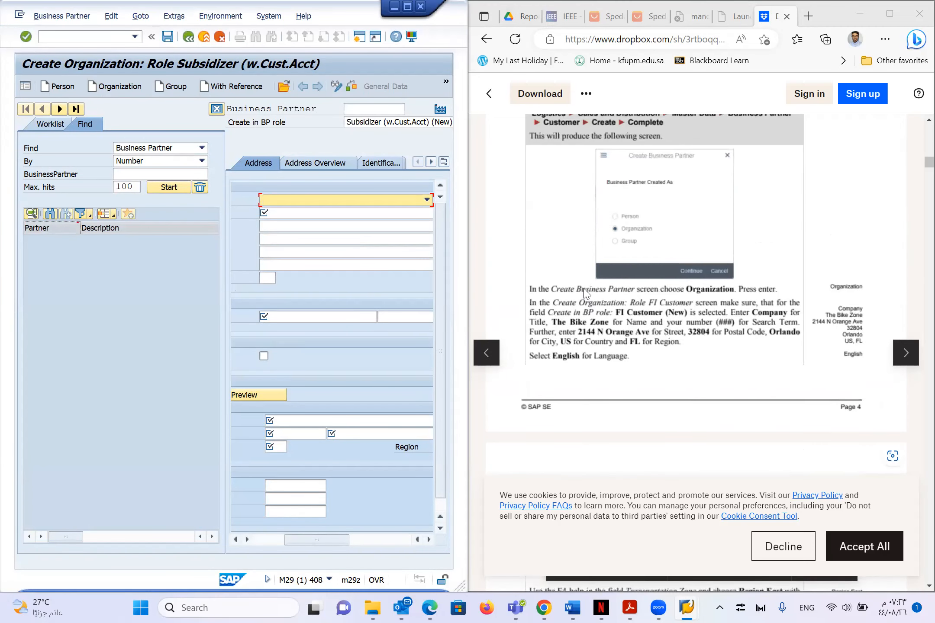
scroll(585, 292, "up", 2)
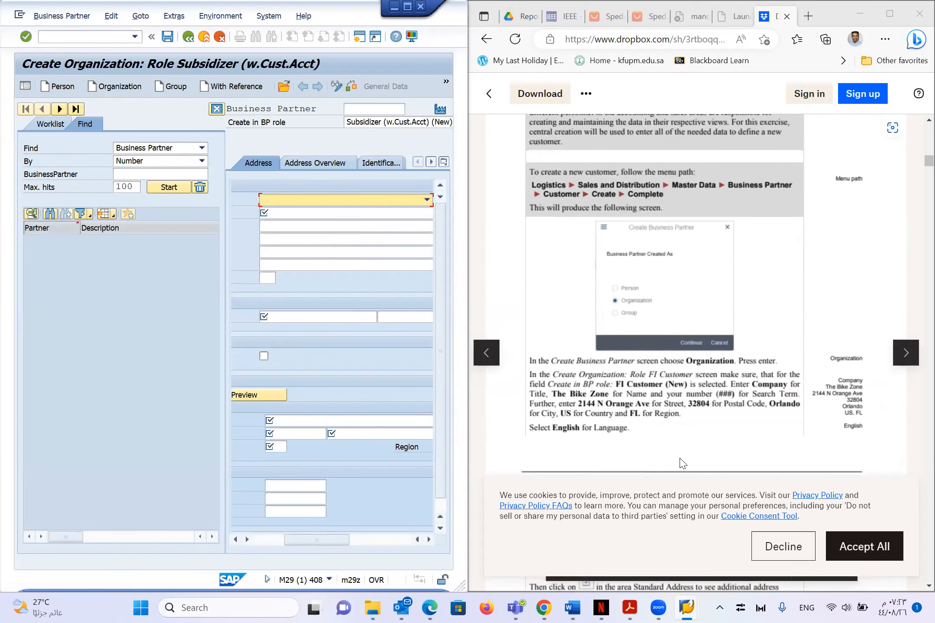
scroll(683, 464, "down", 2)
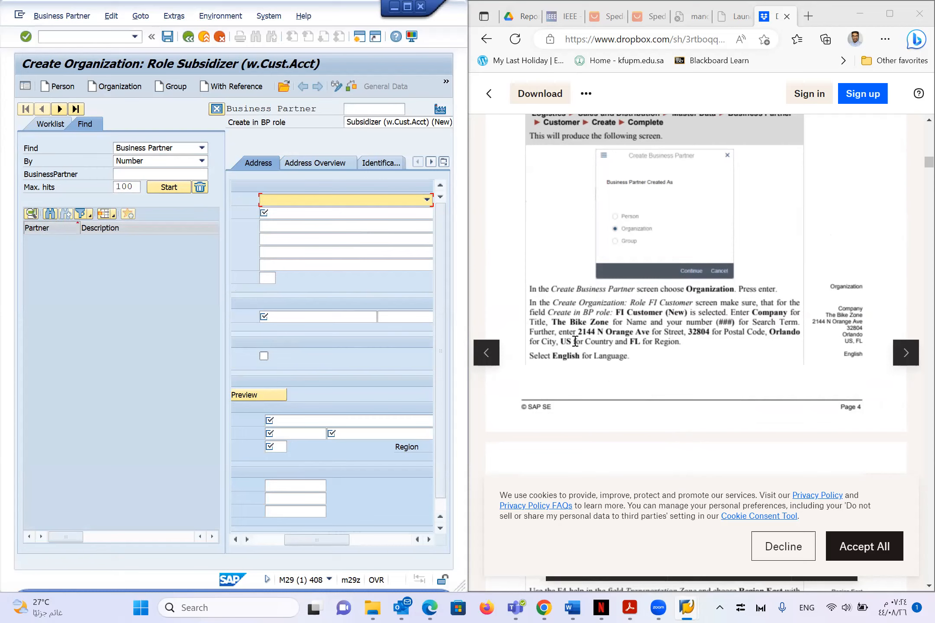
left_click(320, 203)
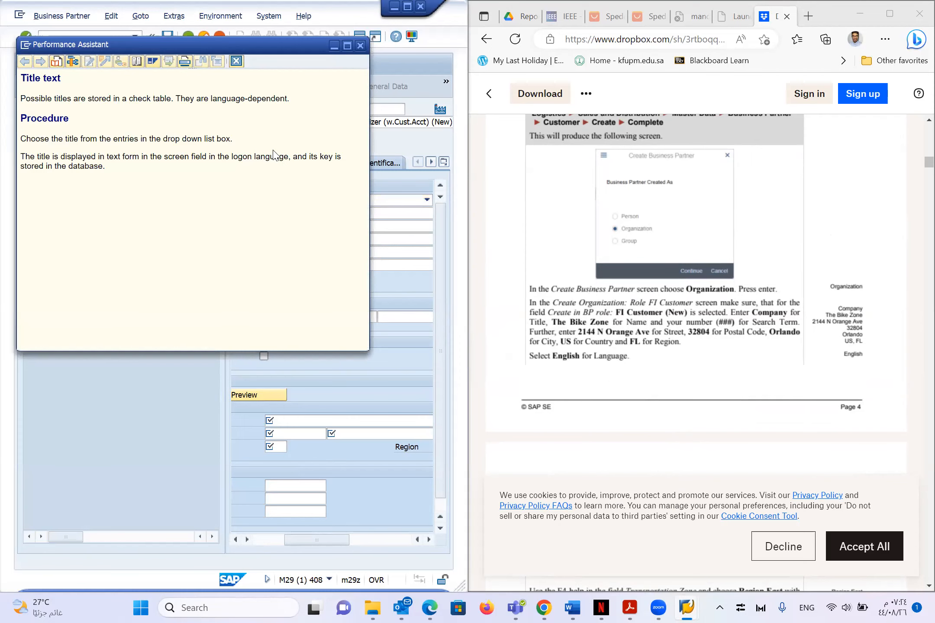
left_click(397, 154)
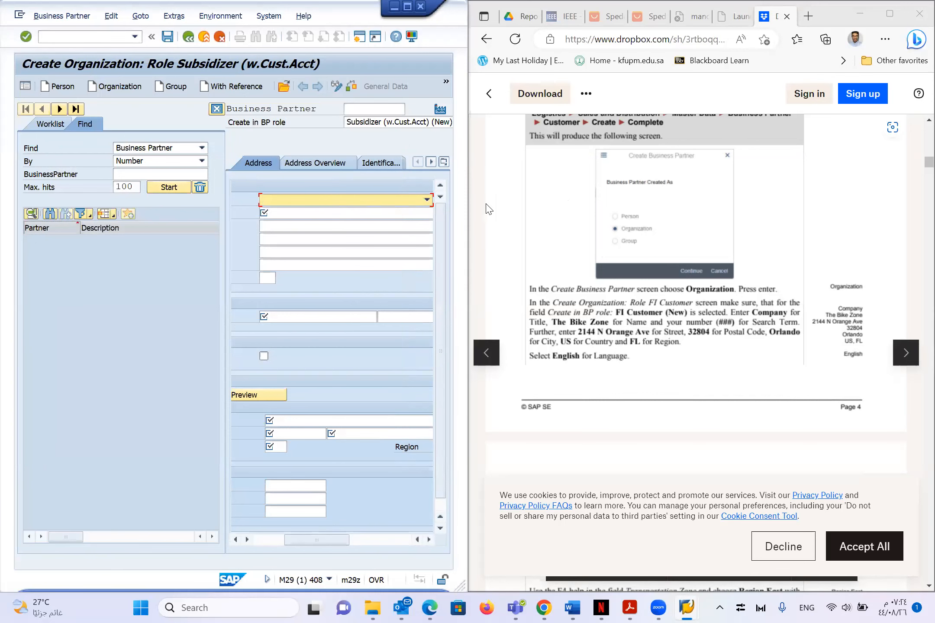
- Widen the Create Organization window until the field labels beside the address entries are readable
left_click_drag(467, 208, 642, 206)
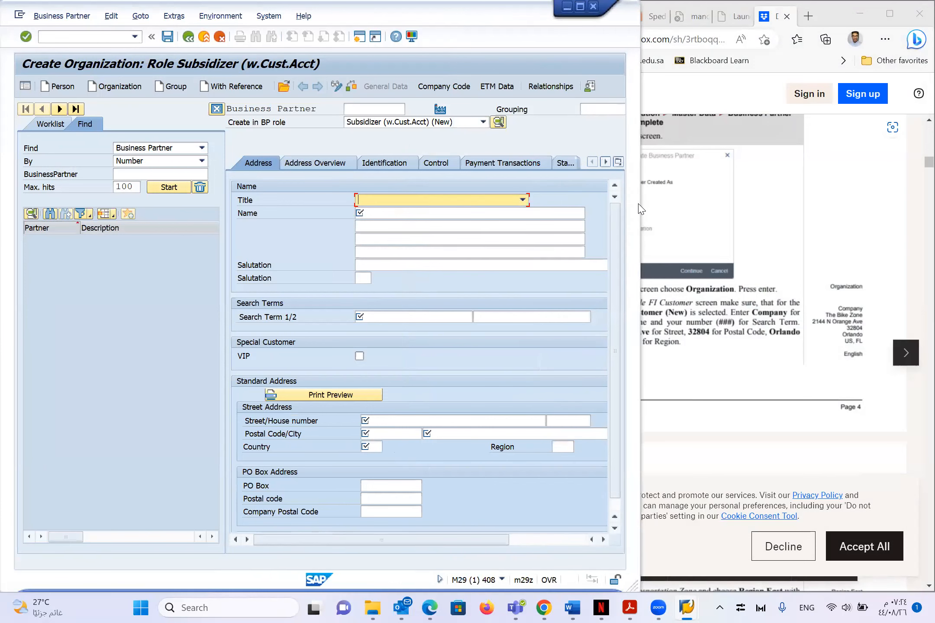
scroll(691, 243, "up", 2)
scroll(709, 265, "down", 2)
left_click_drag(639, 229, 706, 224)
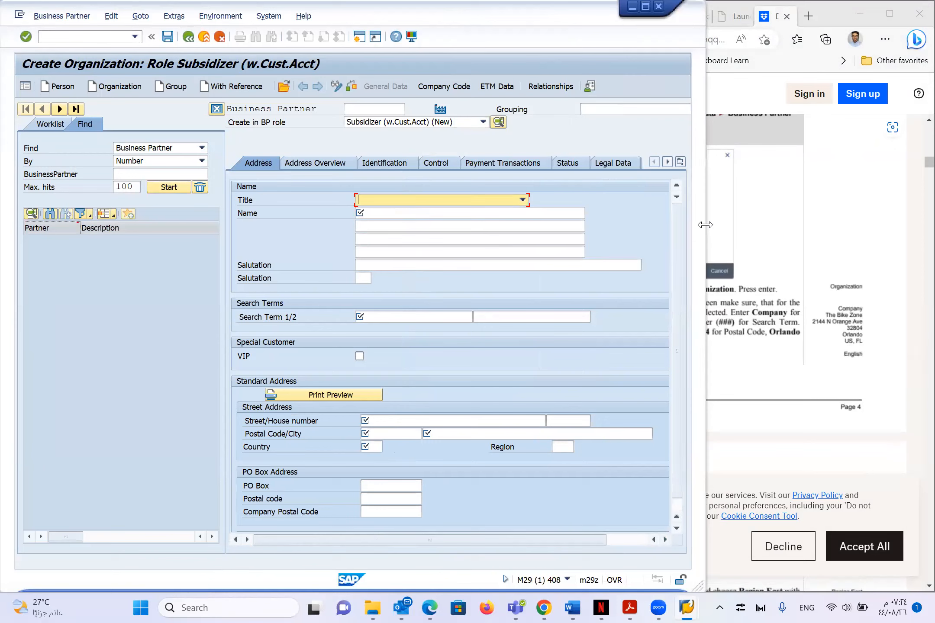
left_click(528, 331)
left_click(273, 123)
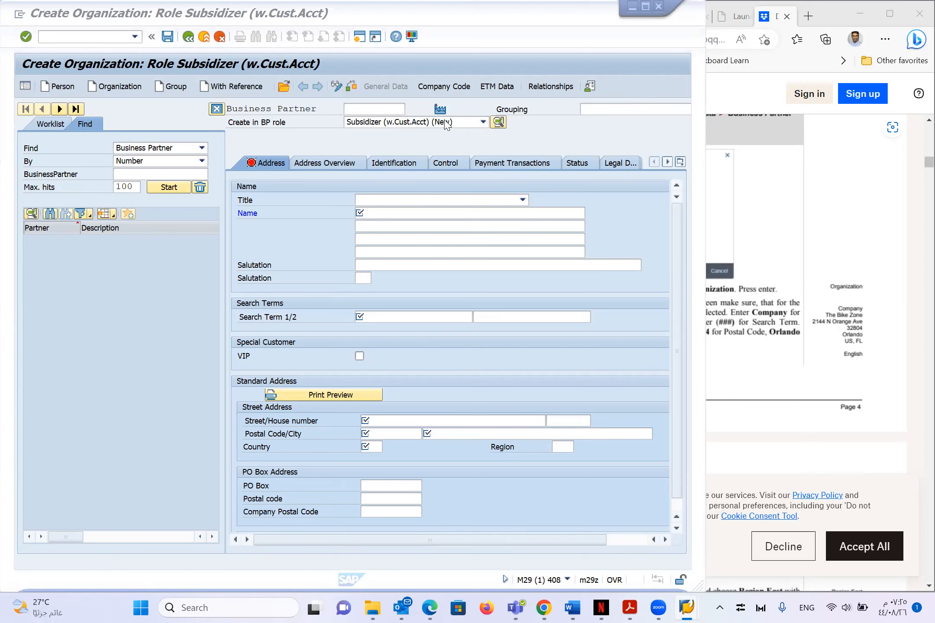
- Change the BP role to FI Customer and choose to create the business partner in that role
left_click(484, 123)
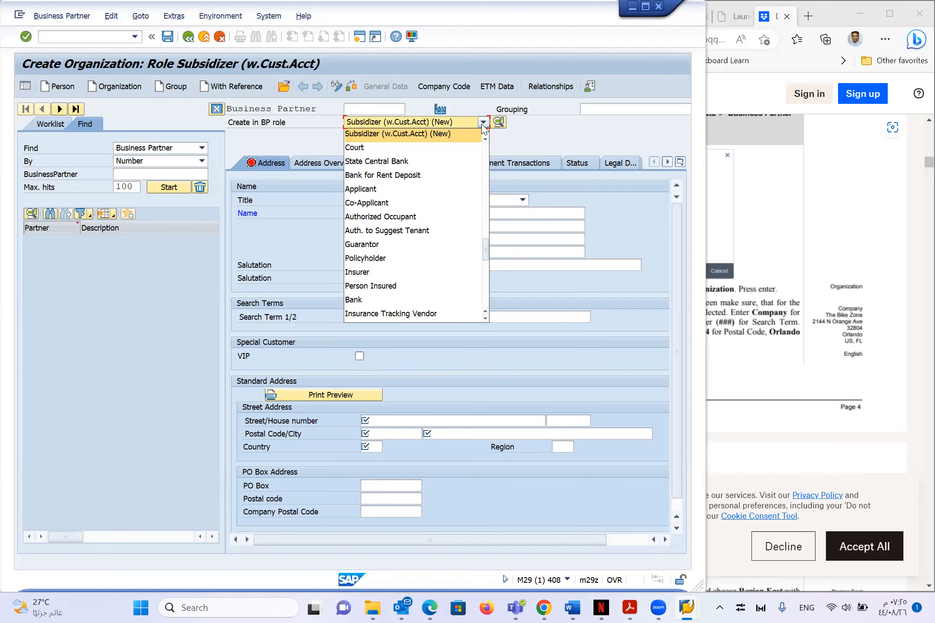
scroll(441, 179, "down", 2)
scroll(441, 180, "down", 2)
scroll(441, 179, "down", 3)
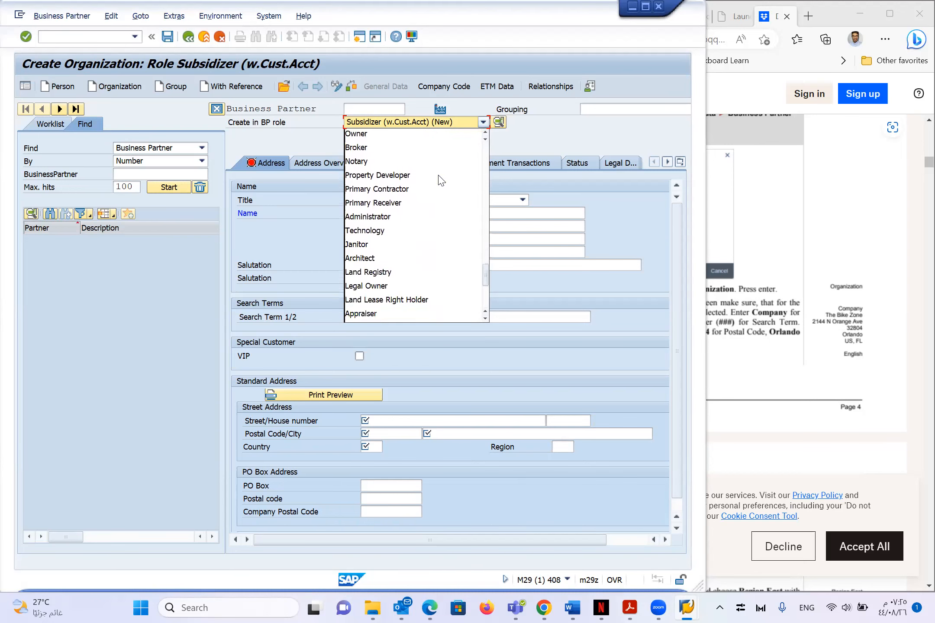
scroll(441, 180, "down", 2)
scroll(440, 179, "up", 3)
scroll(441, 179, "up", 1)
scroll(440, 180, "up", 3)
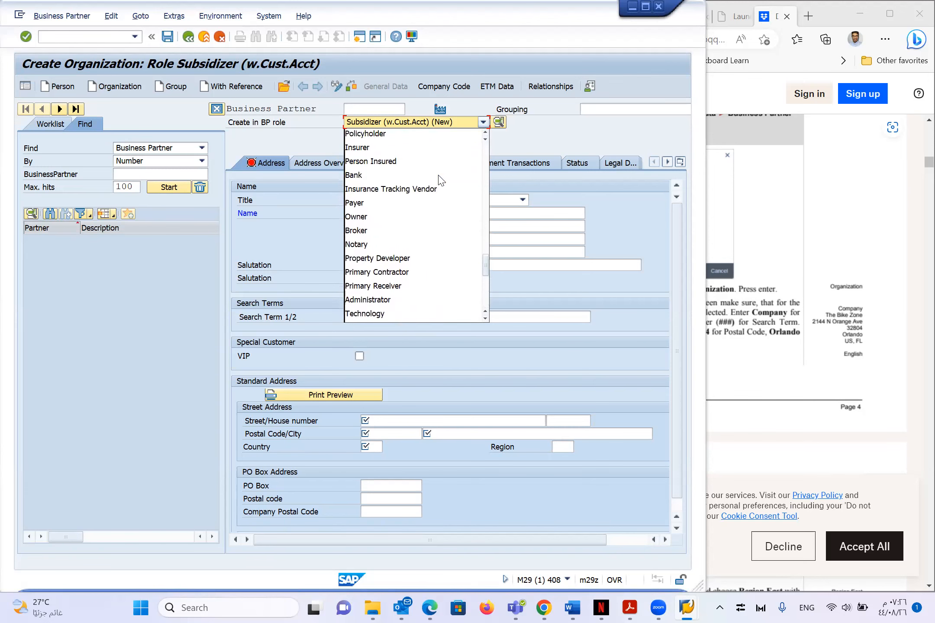
scroll(440, 180, "up", 5)
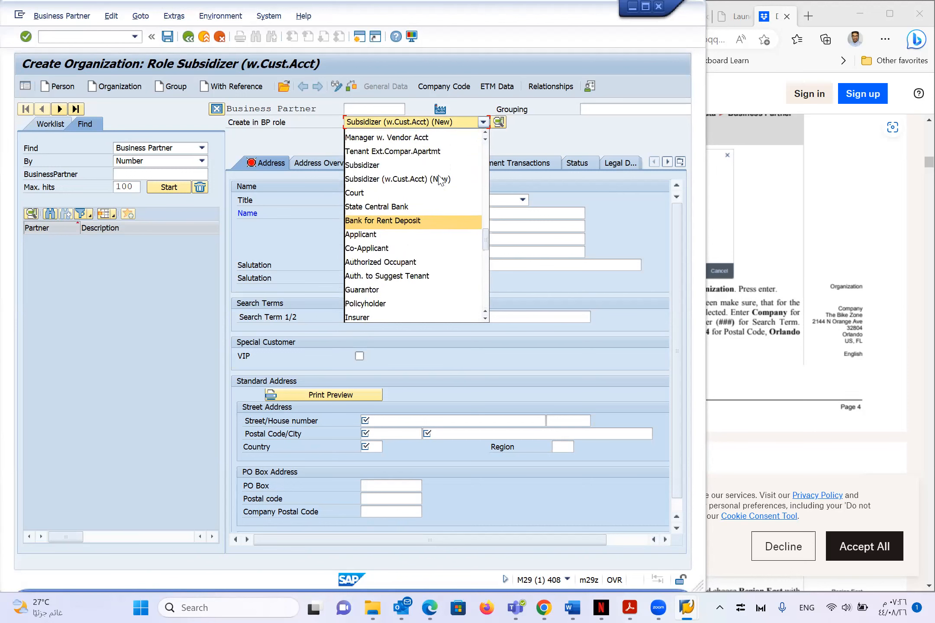
scroll(440, 180, "up", 5)
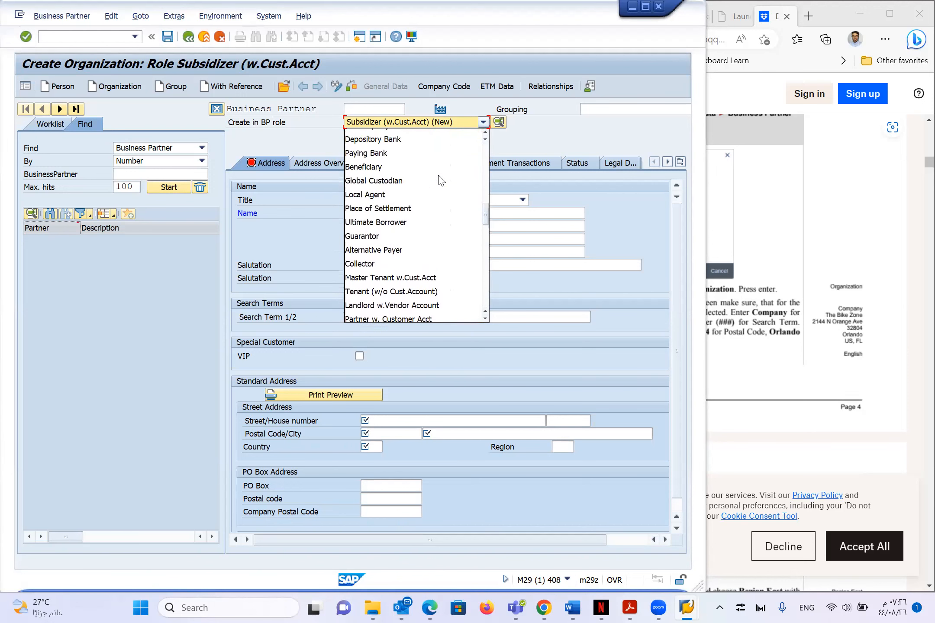
scroll(441, 179, "up", 2)
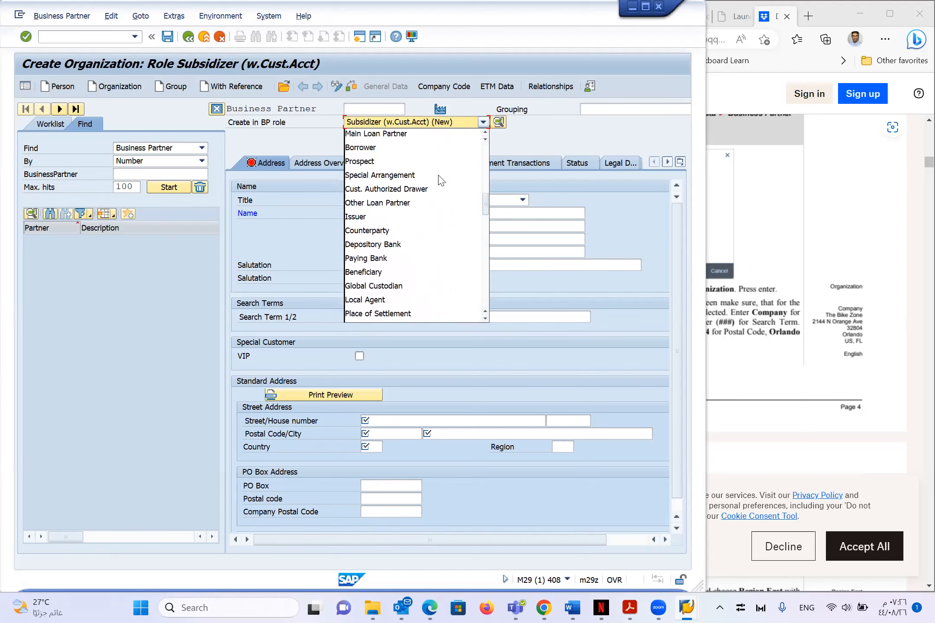
scroll(440, 179, "up", 5)
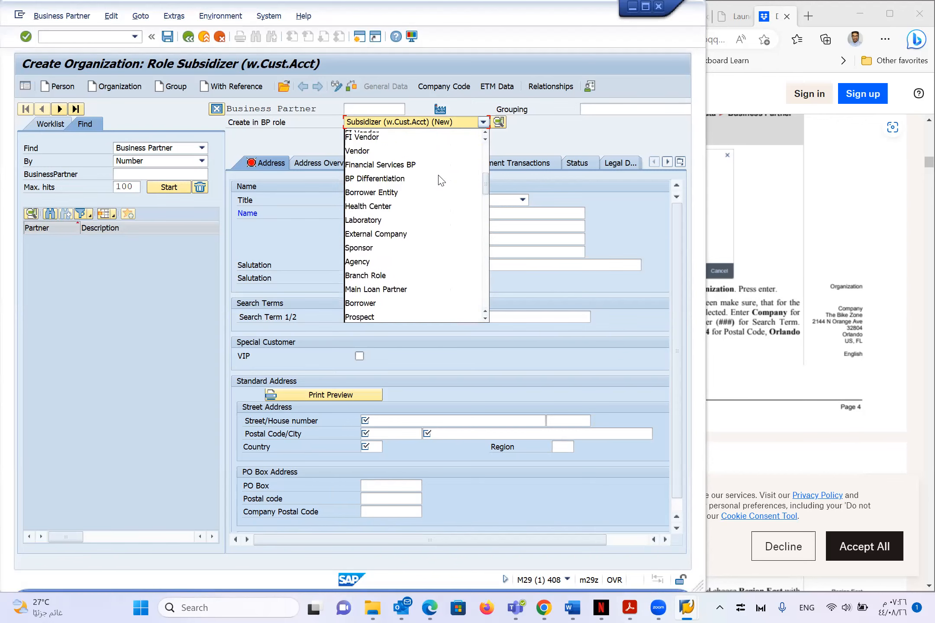
left_click(364, 162)
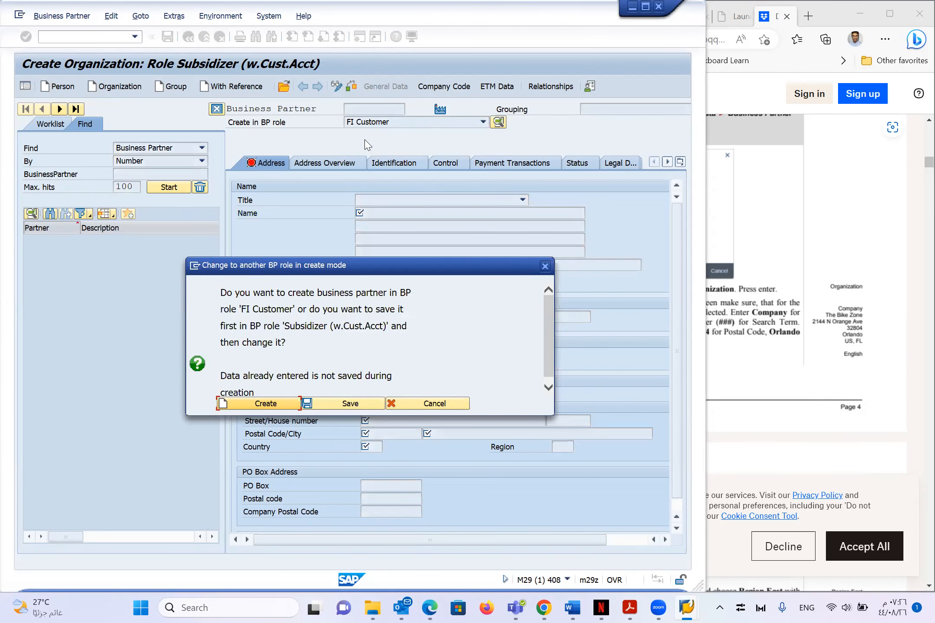
left_click(245, 403)
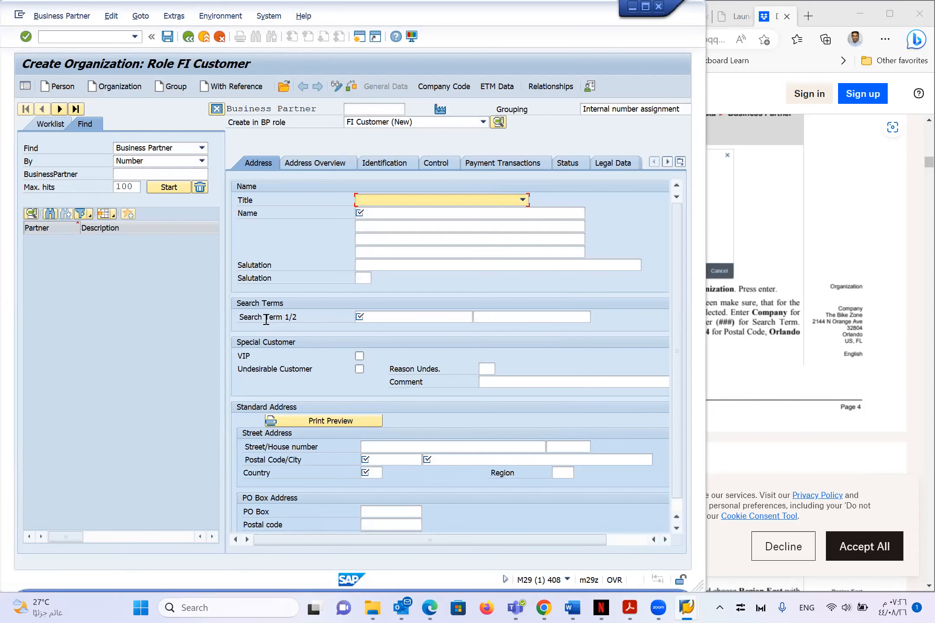
- Set the organization's title to Company and narrow the window to uncover the case study instructions
left_click_drag(707, 343, 568, 336)
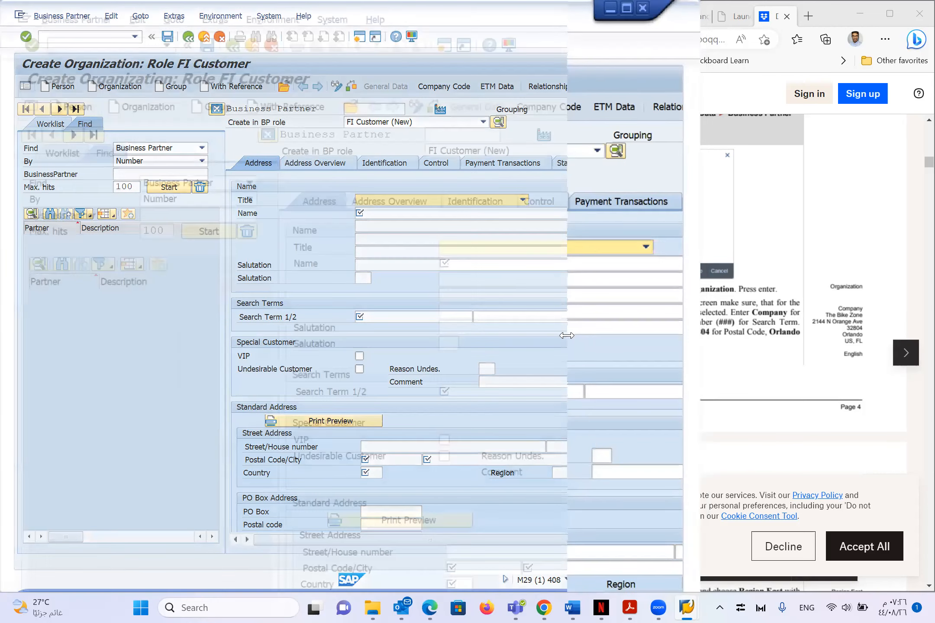
left_click(445, 201)
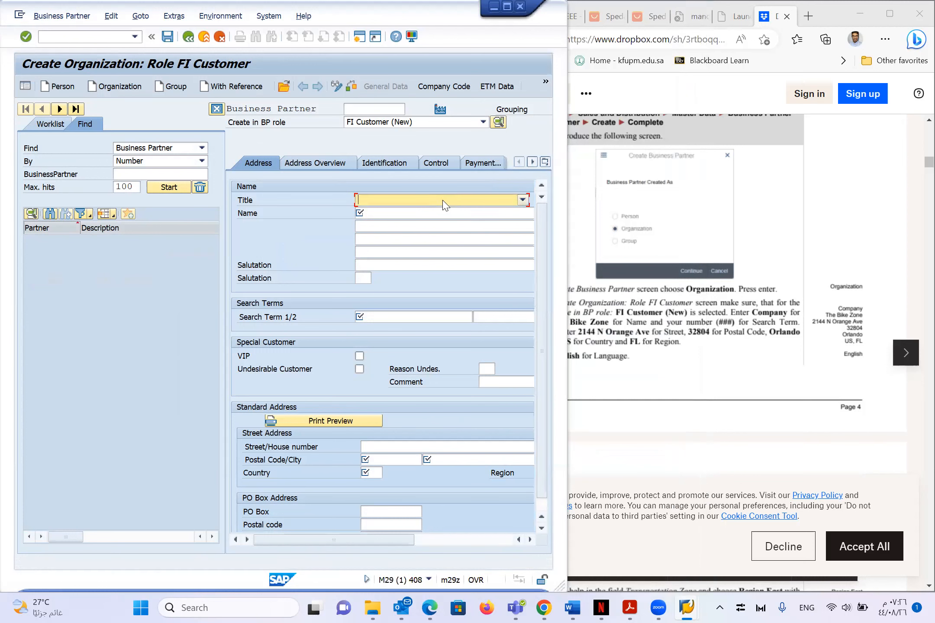
left_click(444, 202)
left_click(430, 219)
left_click_drag(567, 269, 508, 282)
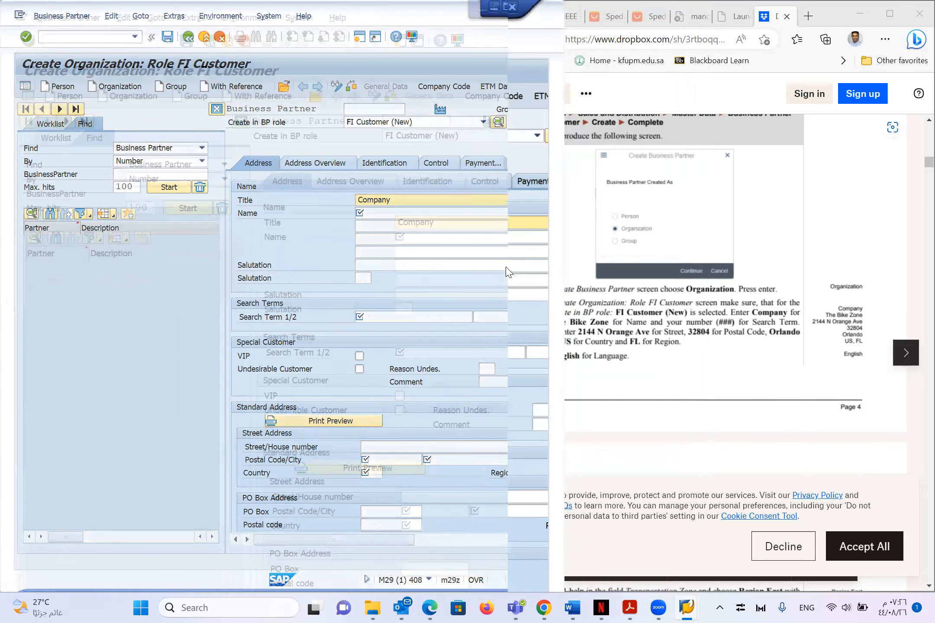
- Enter The Bike Zone in the organization's first name line
left_click(391, 214)
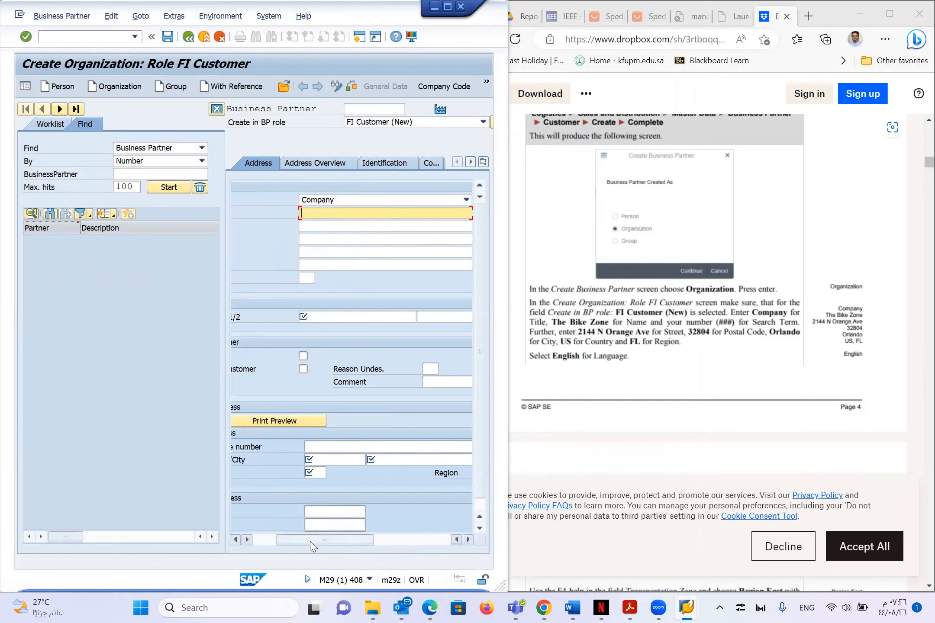
left_click(265, 541)
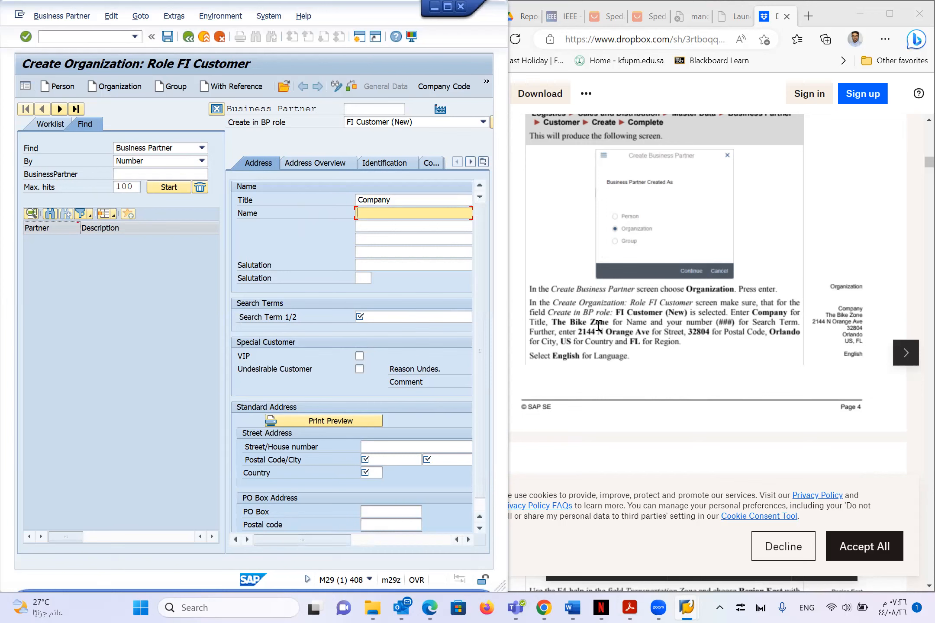
left_click(414, 219)
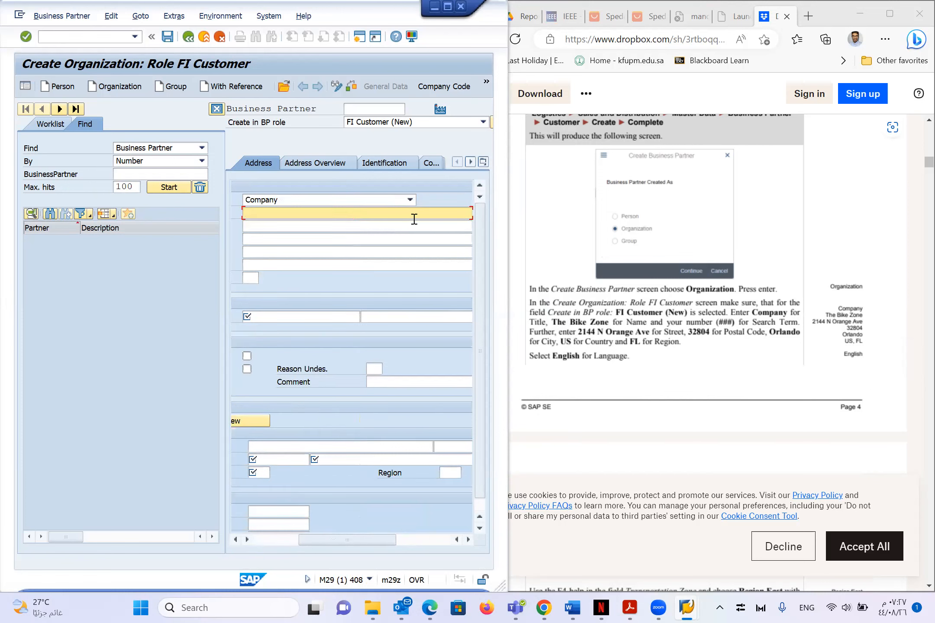
type("The Bike Zone")
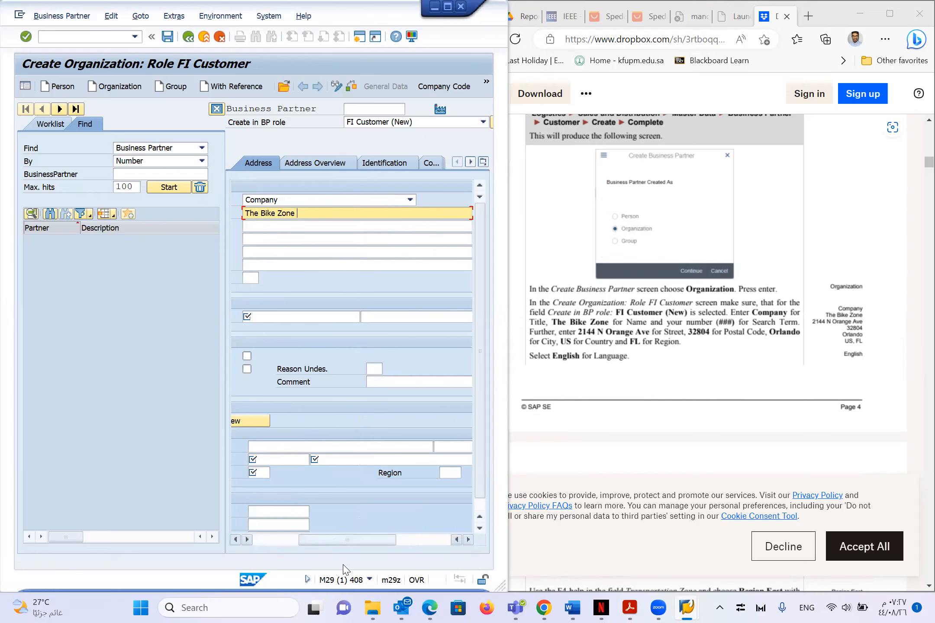
- Append a hyphen and the student's full name after The Bike Zone in the first name line
left_click_drag(322, 542, 302, 550)
left_click(312, 226)
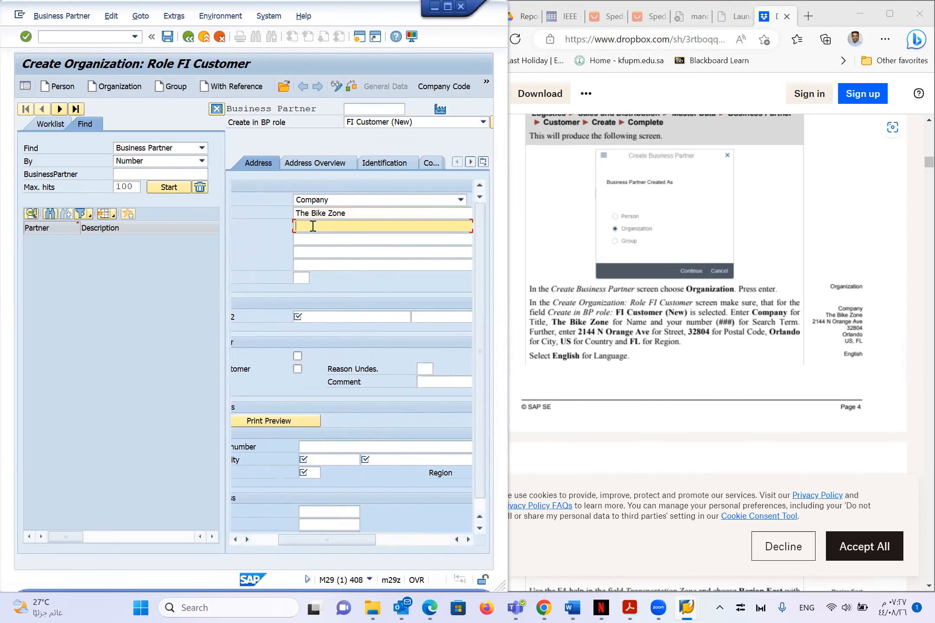
left_click(352, 213)
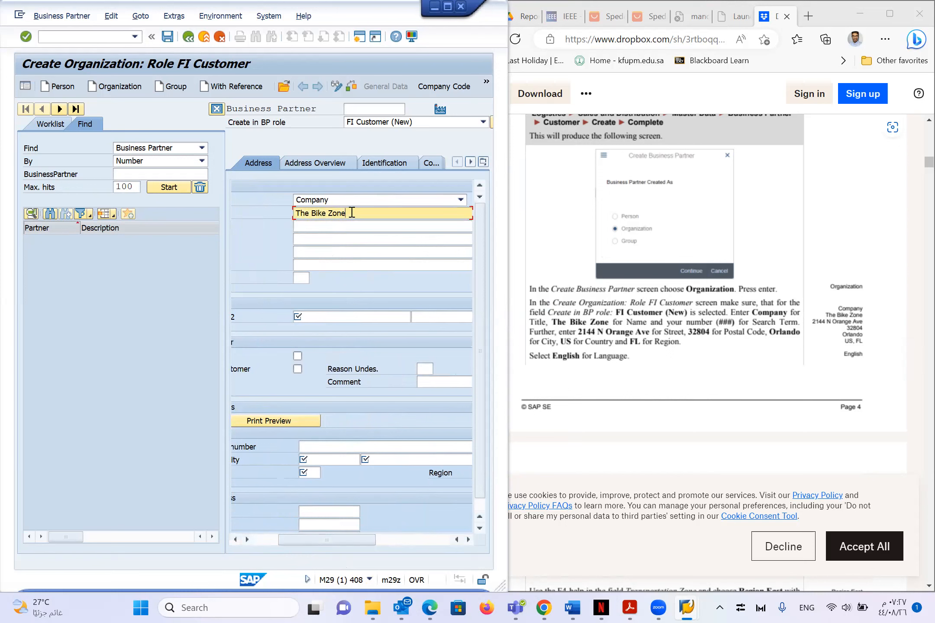
left_click_drag(352, 213, 294, 214)
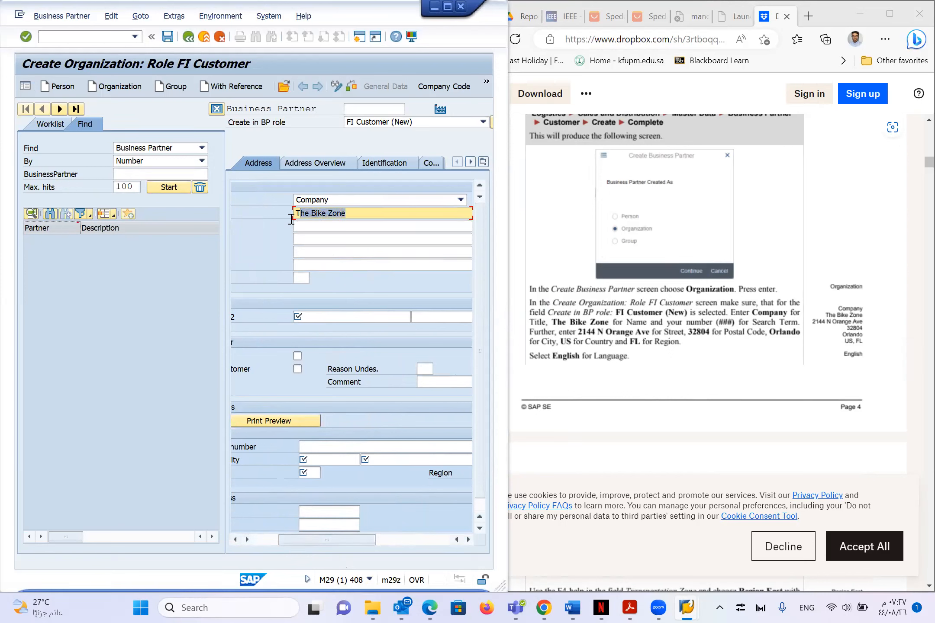
scroll(316, 214, "right", 3)
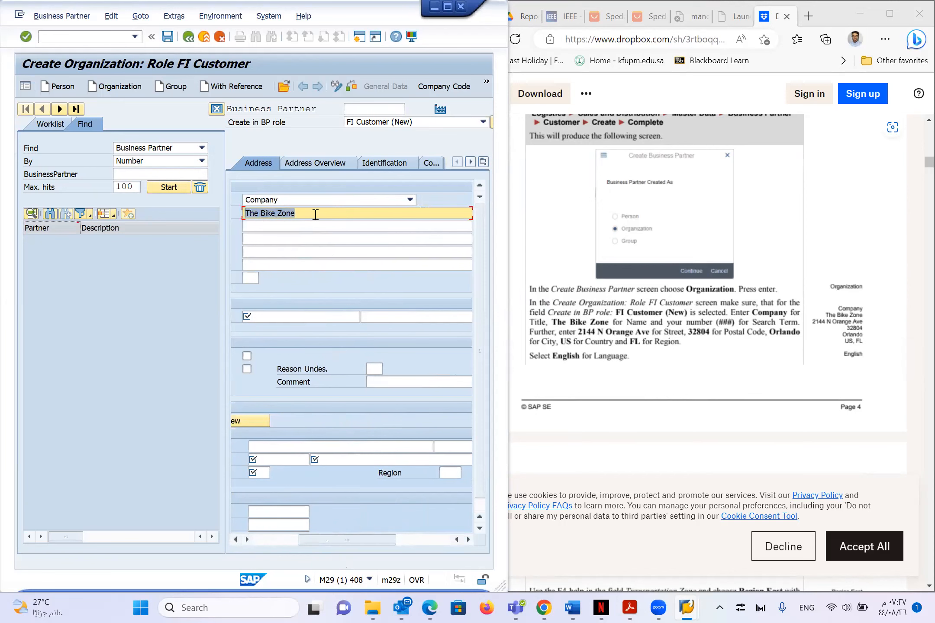
left_click(299, 228)
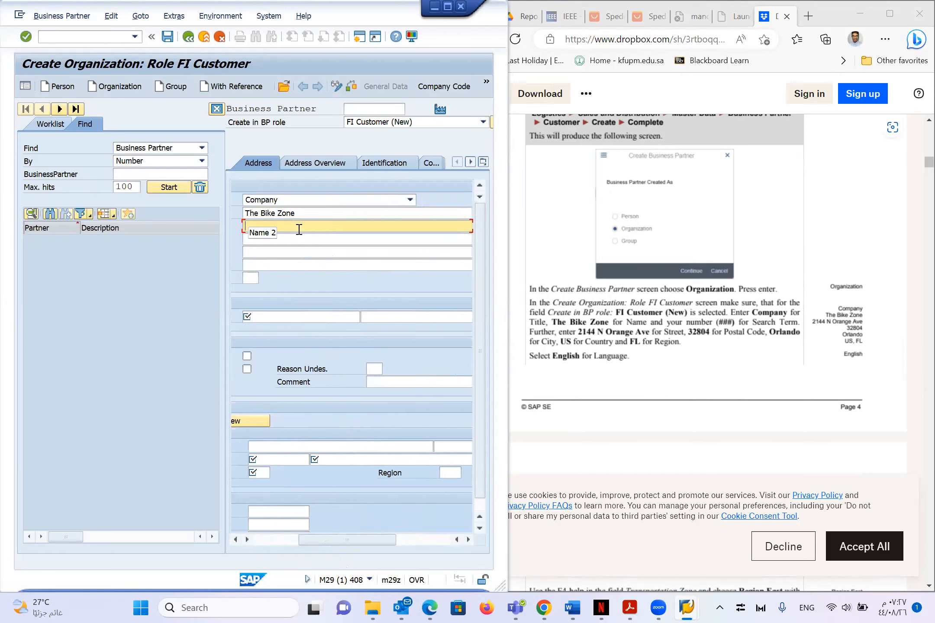
left_click(298, 213)
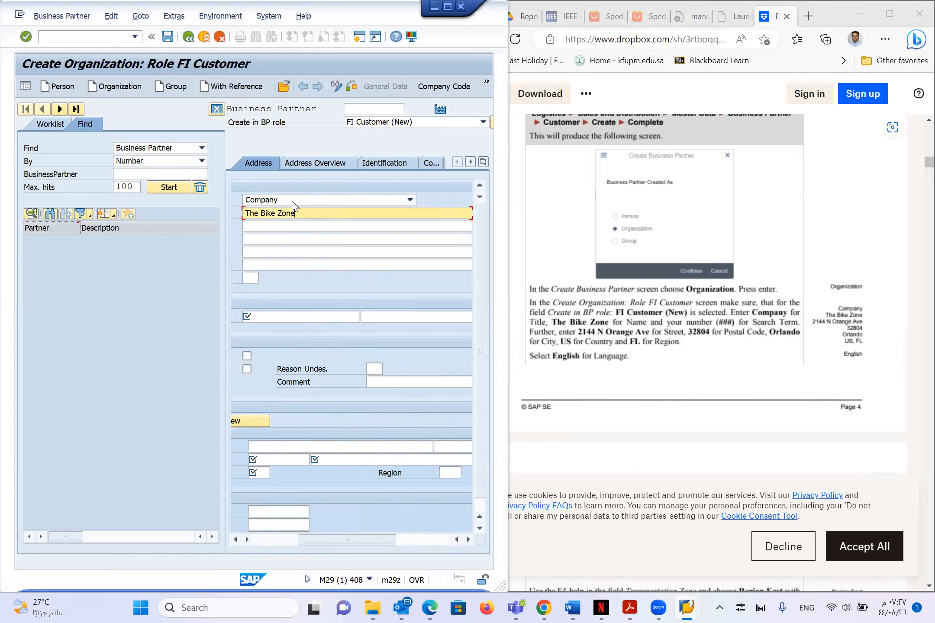
type("- Hassan Zaki")
mouse_move(314, 607)
left_click_drag(306, 538, 259, 537)
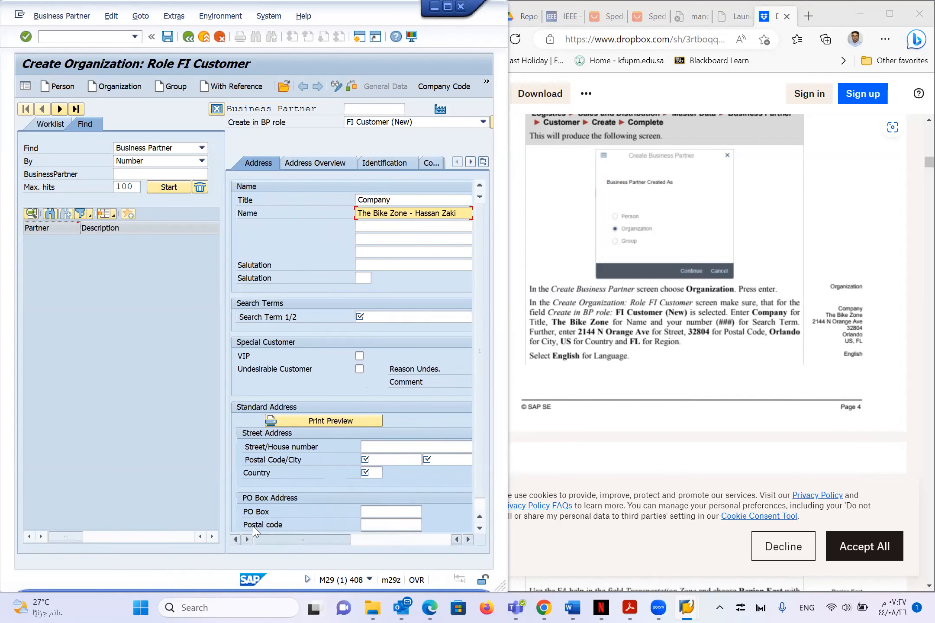
- Enter 404 as the organization's first search term
left_click(360, 317)
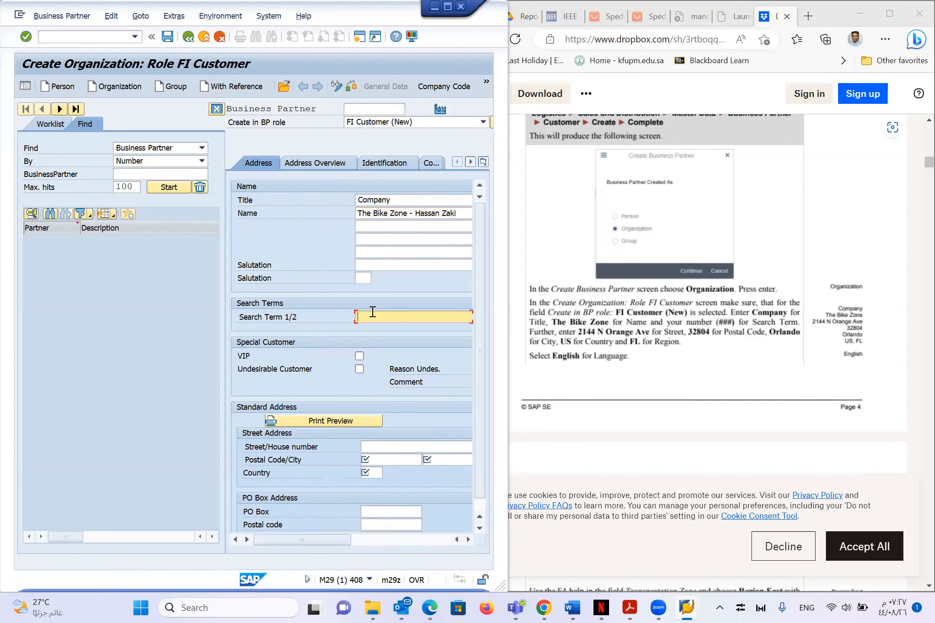
left_click(420, 280)
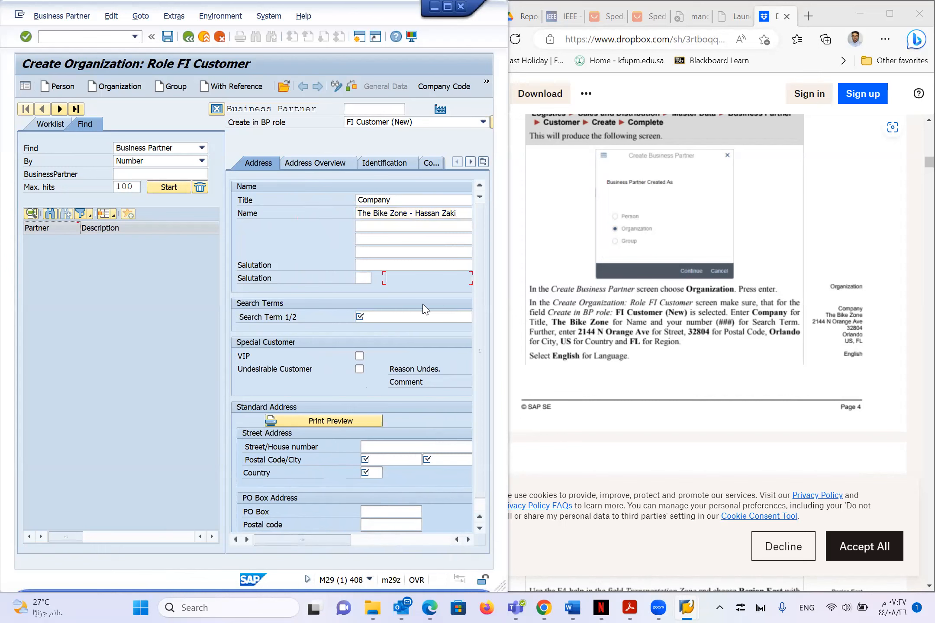
left_click(379, 318)
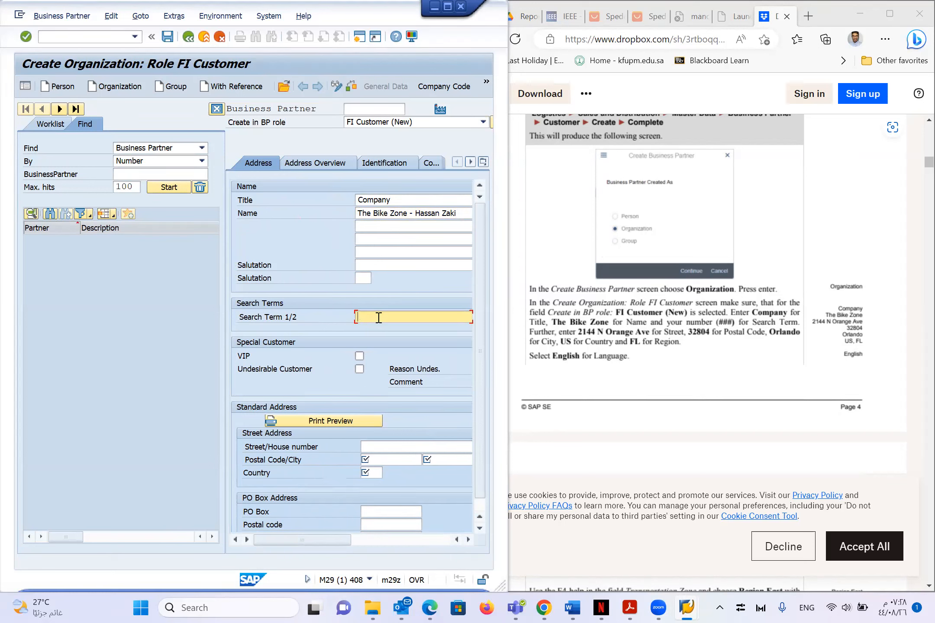
type("404")
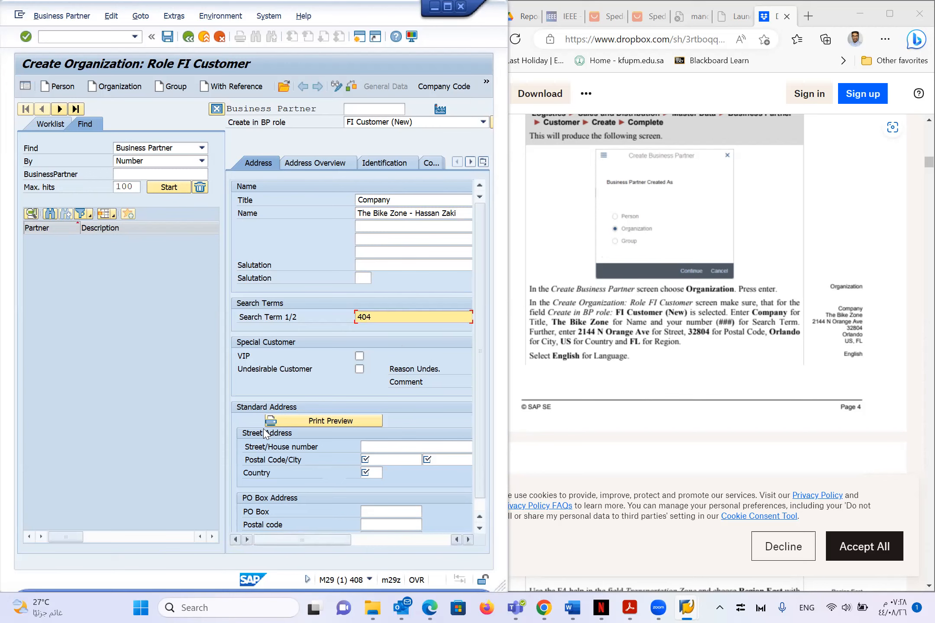
- Fill in the customer's street and postal code from the case study in the standard address
mouse_move(342, 543)
left_mouse_down()
mouse_move(411, 538)
mouse_move(324, 539)
left_mouse_up()
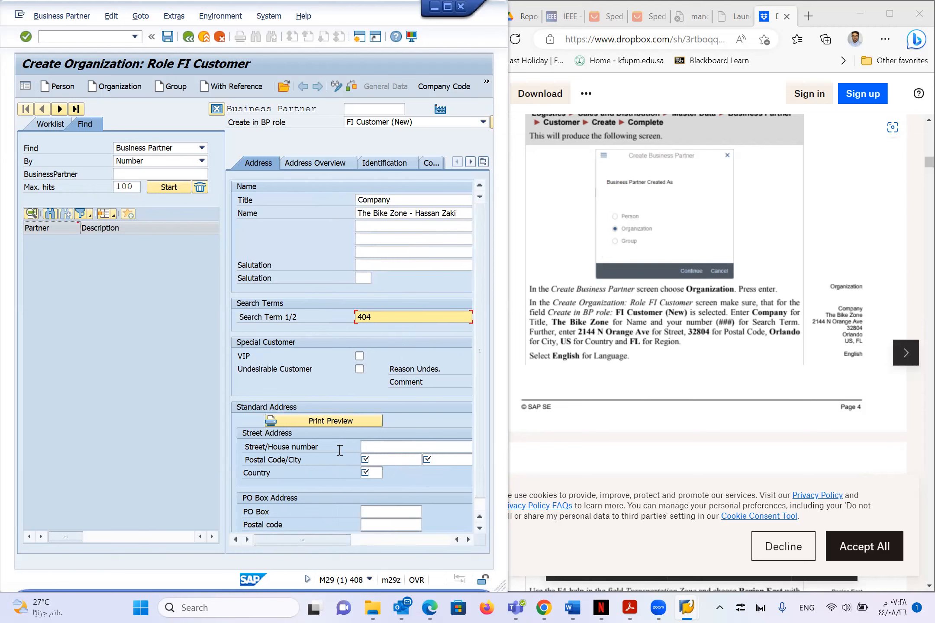
left_click(390, 449)
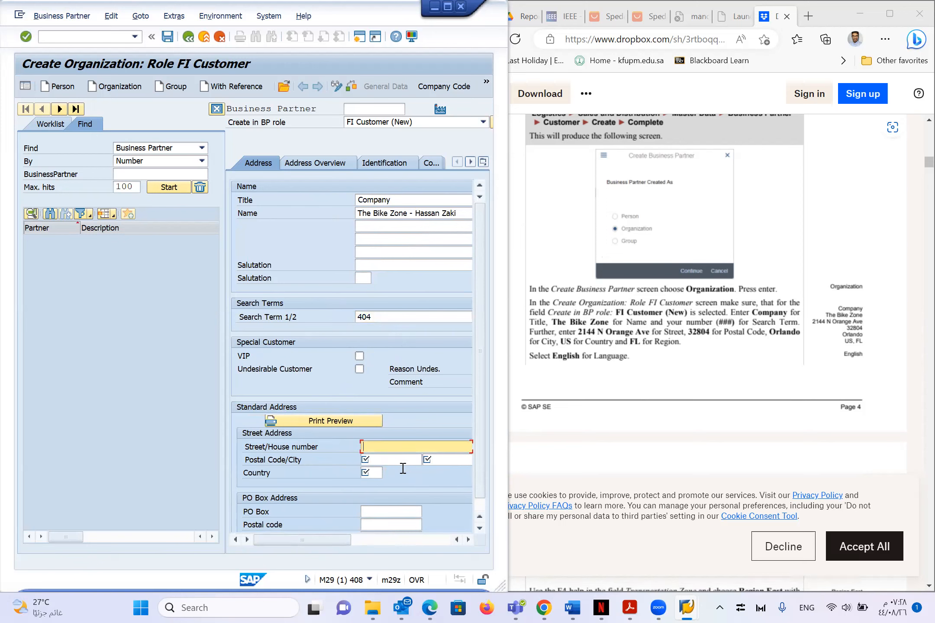
type("2144 N Orange Ave")
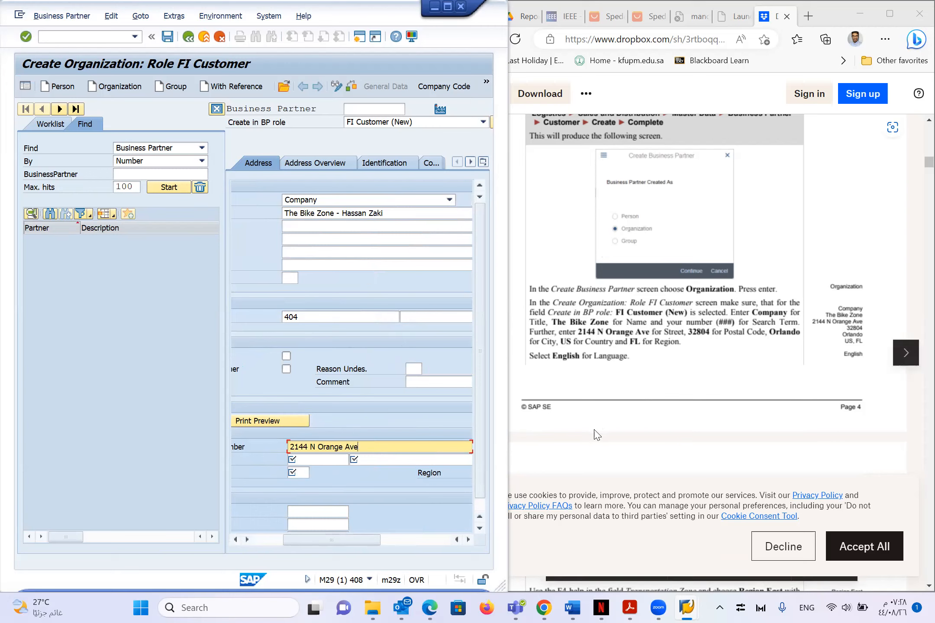
left_click(329, 459)
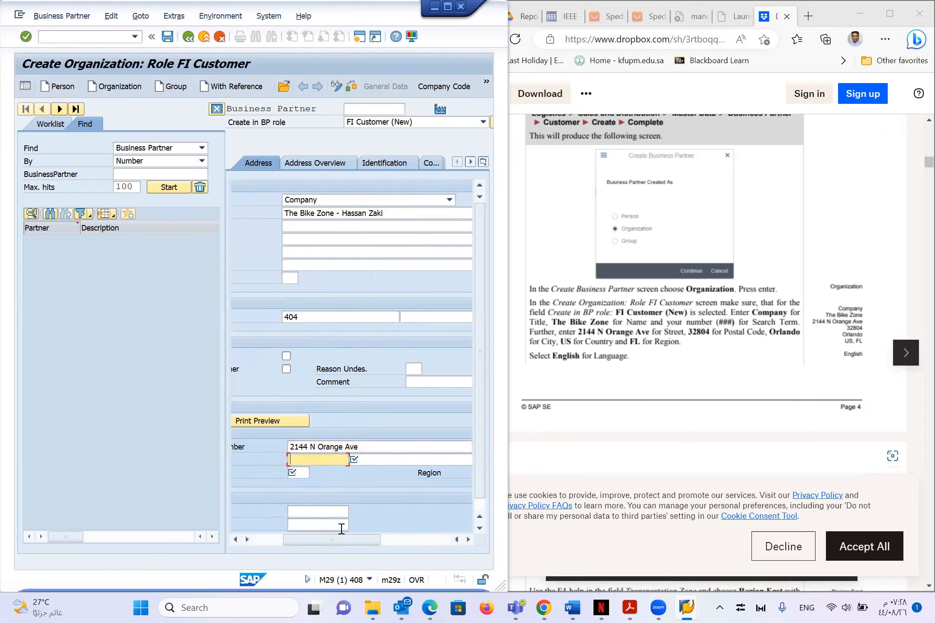
left_click_drag(345, 544, 256, 549)
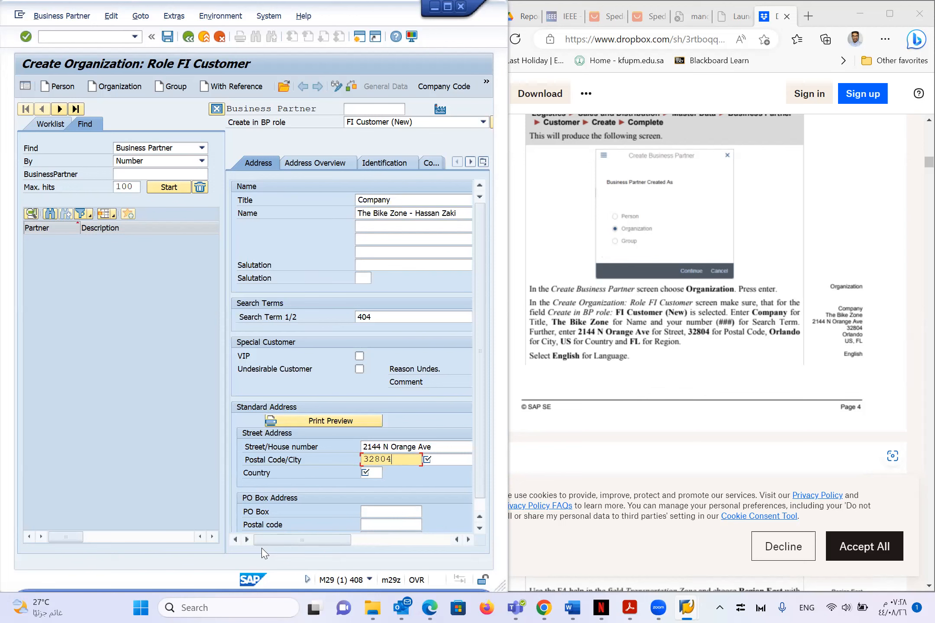
- Enter Orlando as the city and US as the country in the standard address
left_click_drag(302, 541, 331, 546)
left_click(385, 460)
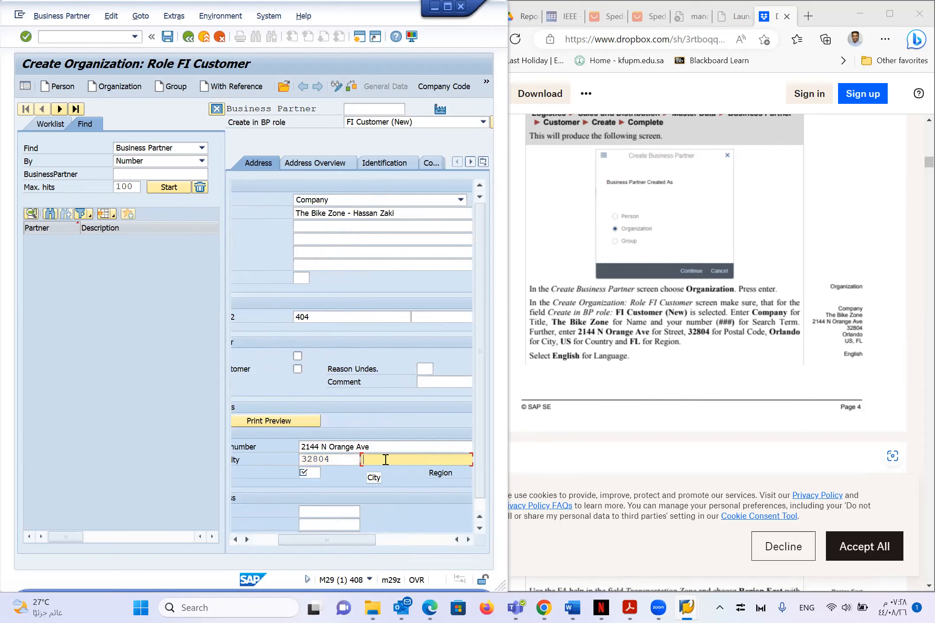
type("Orlando")
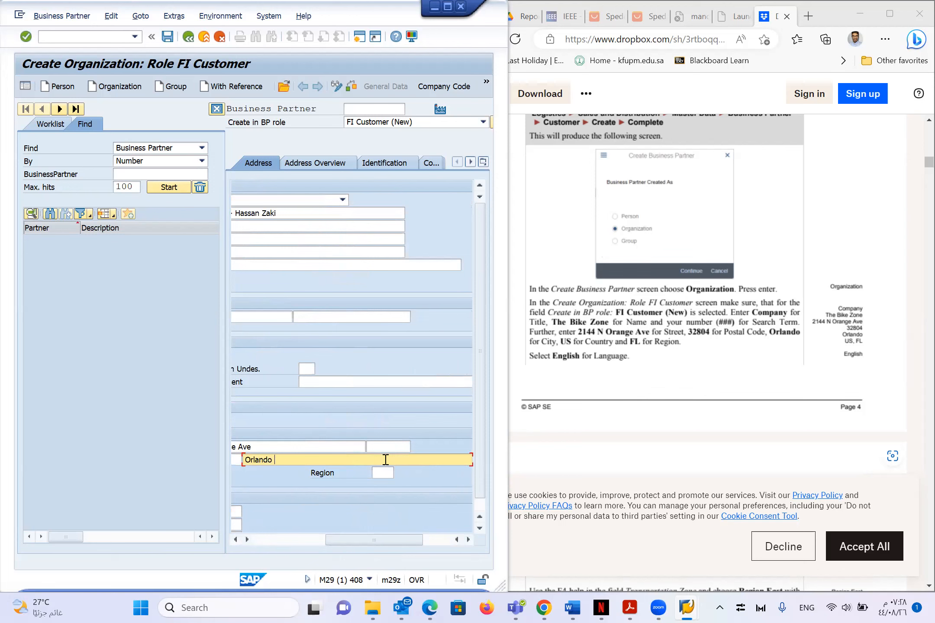
left_click_drag(348, 542, 243, 539)
left_click(374, 472)
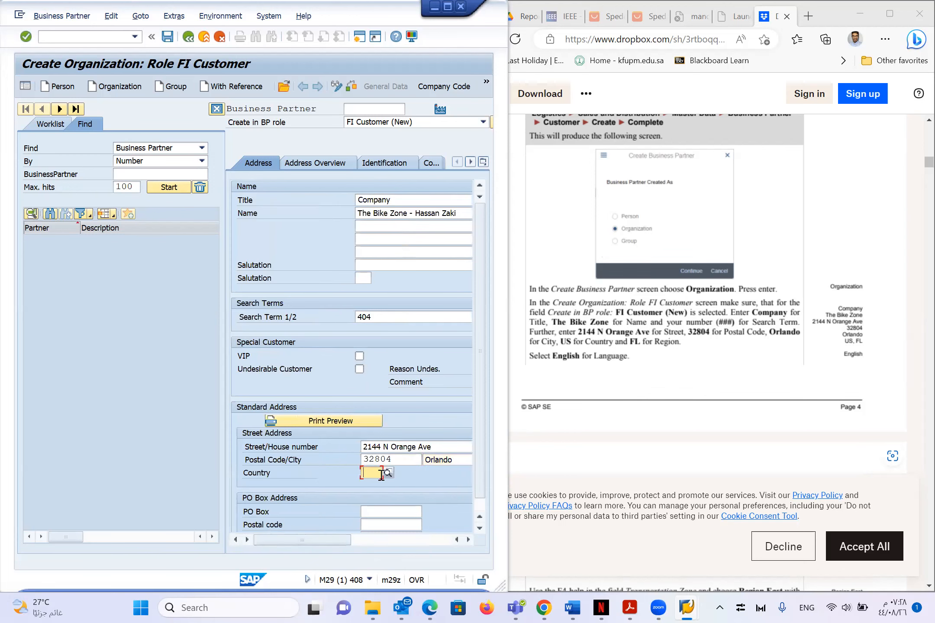
type("US")
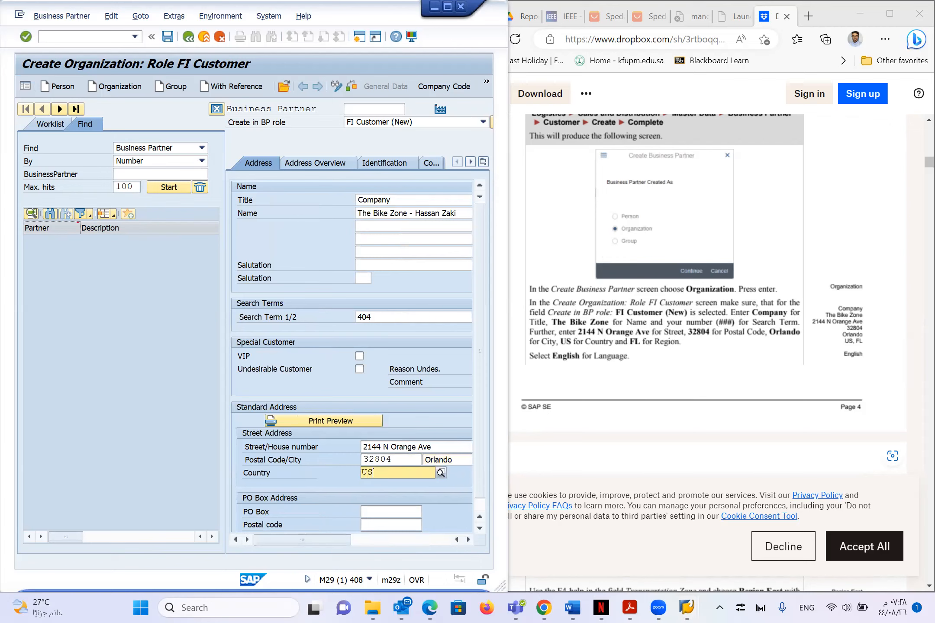
- Set the region of the standard address to FL (Florida)
left_click_drag(331, 543, 415, 541)
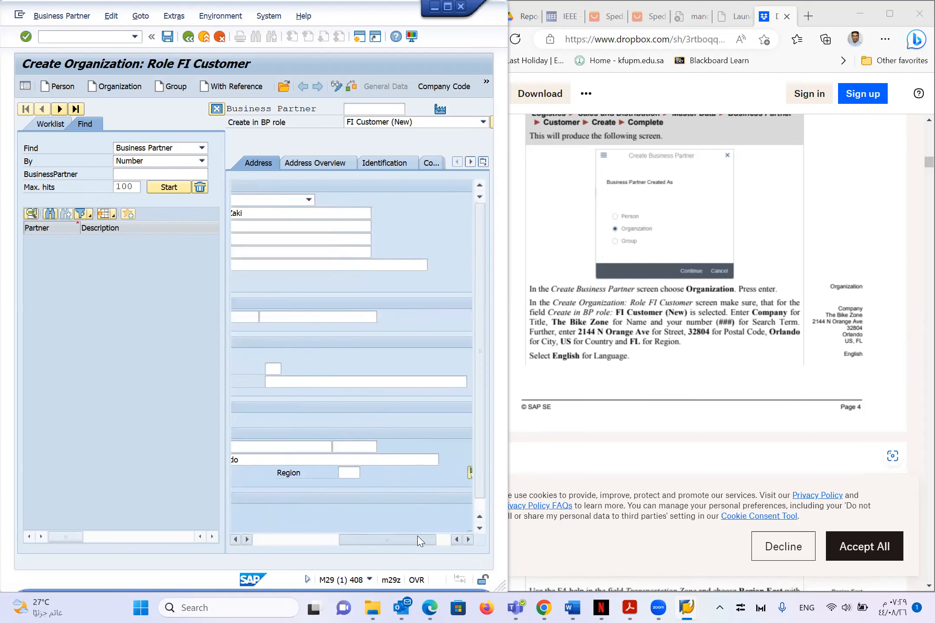
left_click(348, 472)
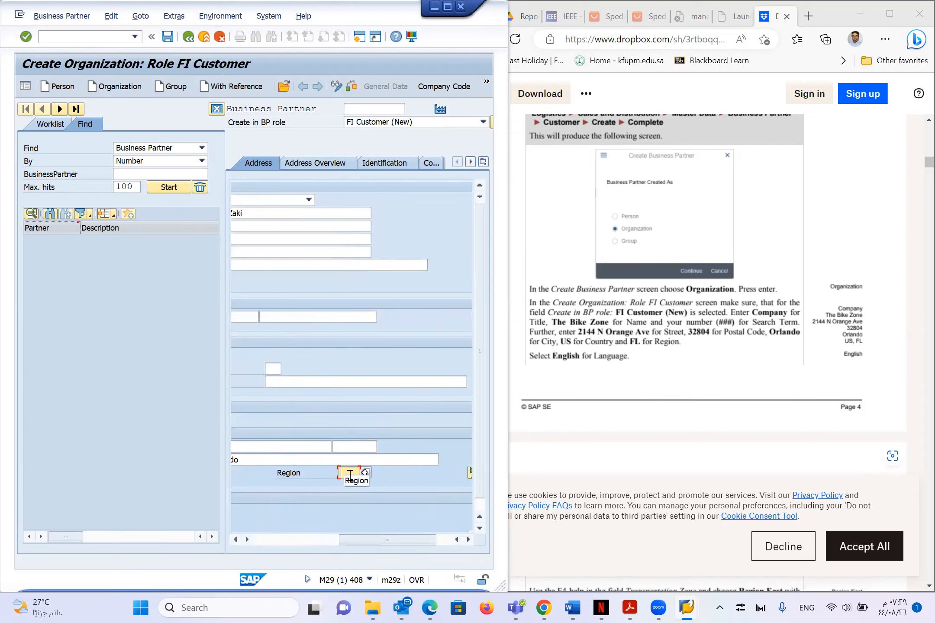
type("FL")
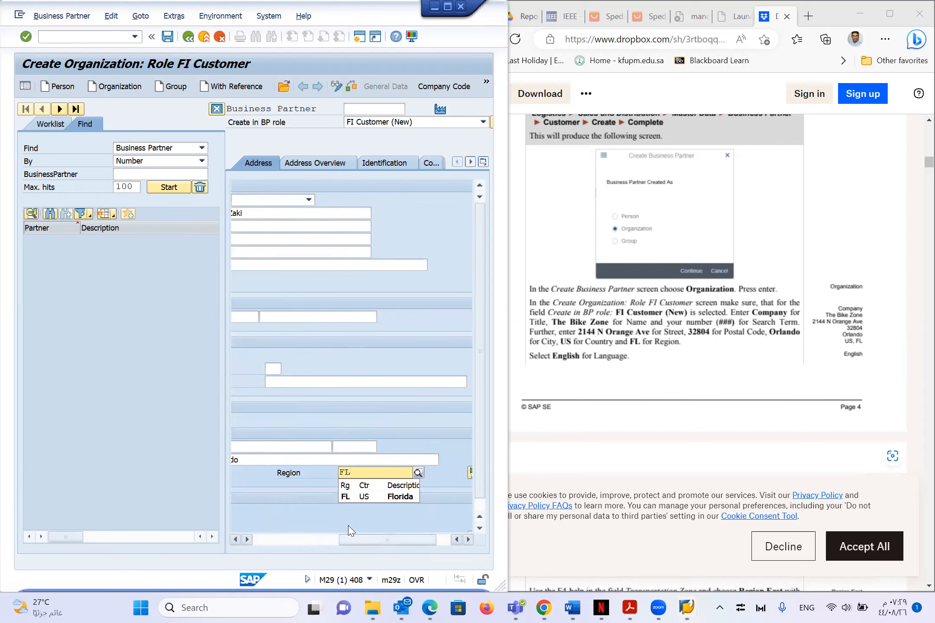
left_click(345, 498)
- Set the communication language to English and confirm the entries
left_click_drag(360, 540, 286, 541)
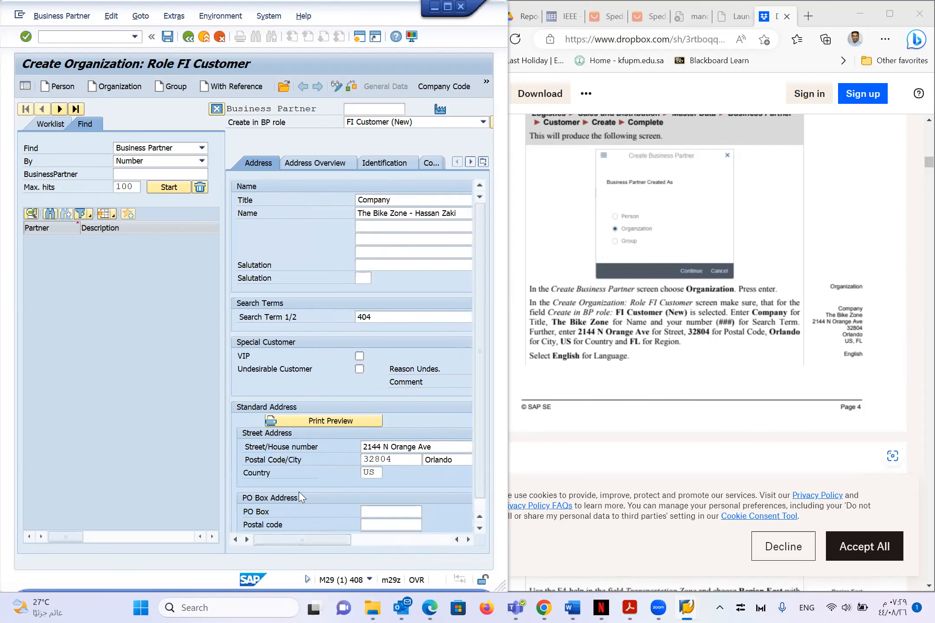
scroll(298, 498, "down", 2)
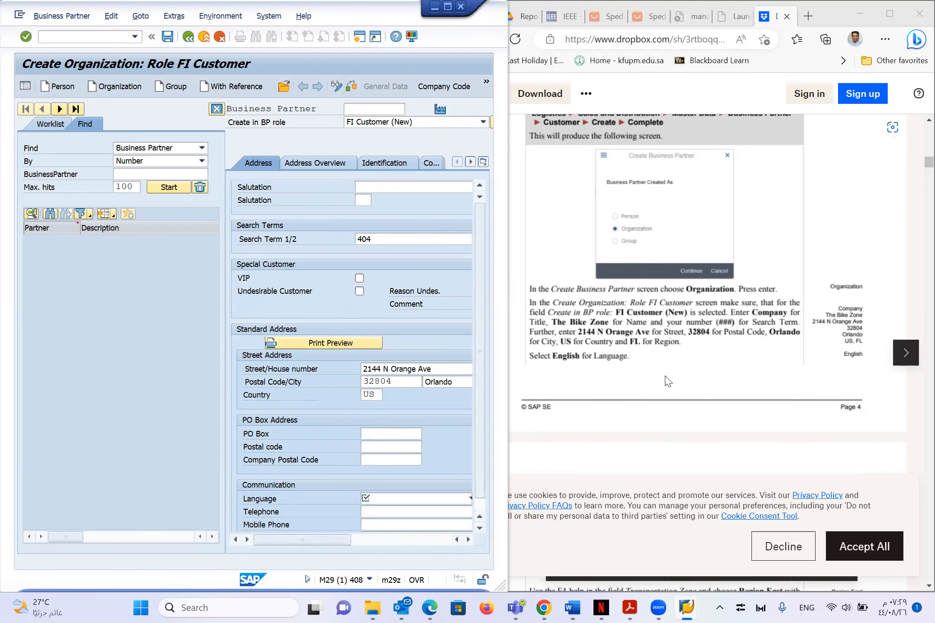
left_click_drag(340, 540, 309, 539)
left_click(392, 499)
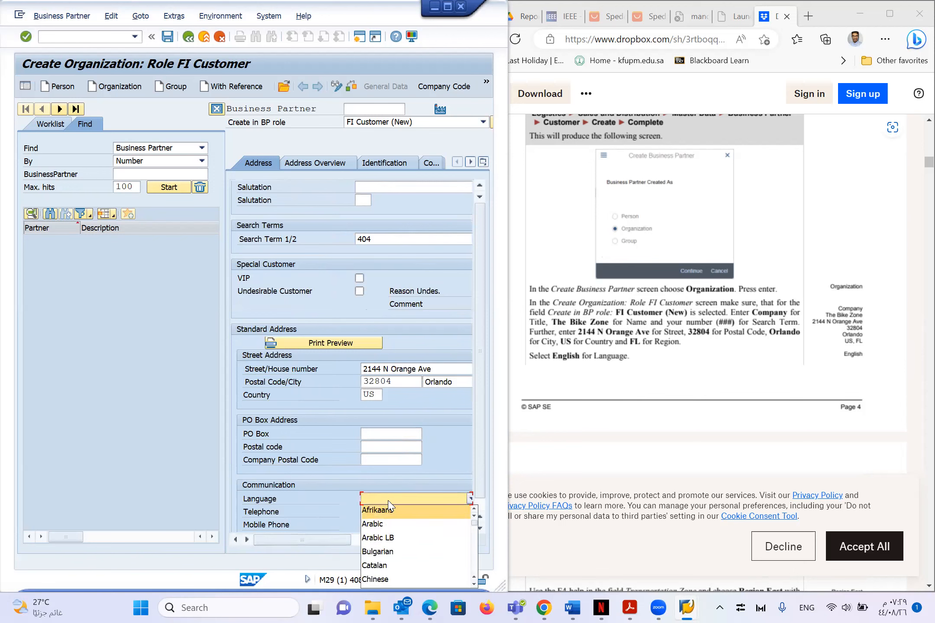
type("eng")
key("Return")
- Check the next case study instruction and expand the additional street address options in the standard address
scroll(414, 501, "down", 1)
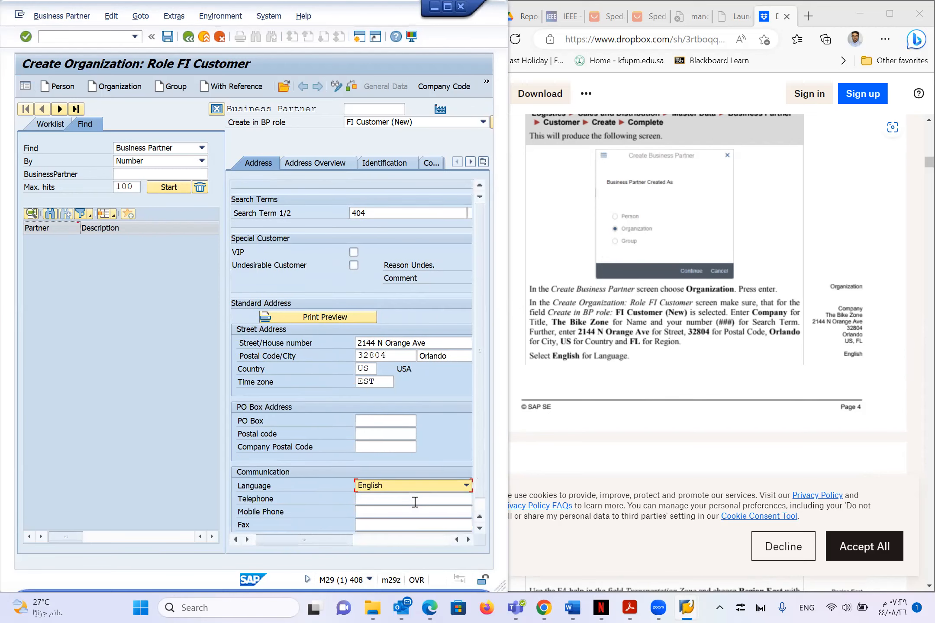
scroll(415, 503, "down", 1)
scroll(668, 414, "down", 3)
scroll(419, 440, "down", 1)
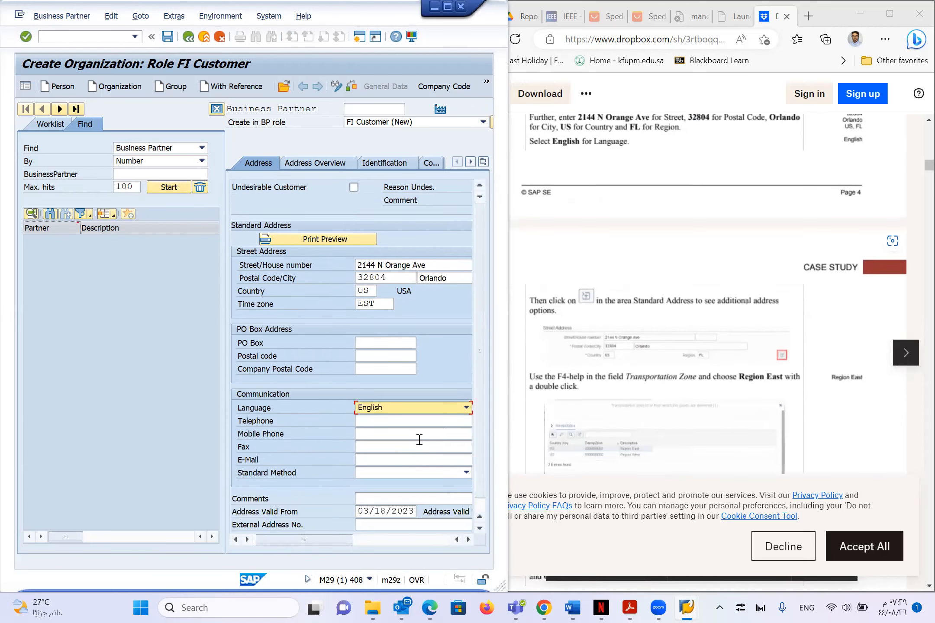
scroll(419, 440, "down", 2)
scroll(620, 440, "down", 1)
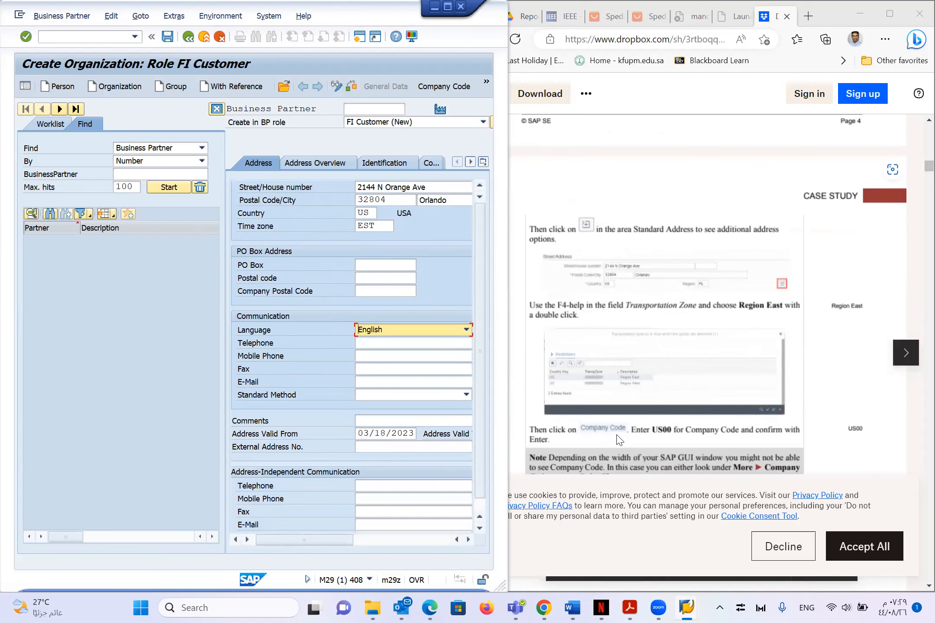
scroll(407, 422, "up", 1)
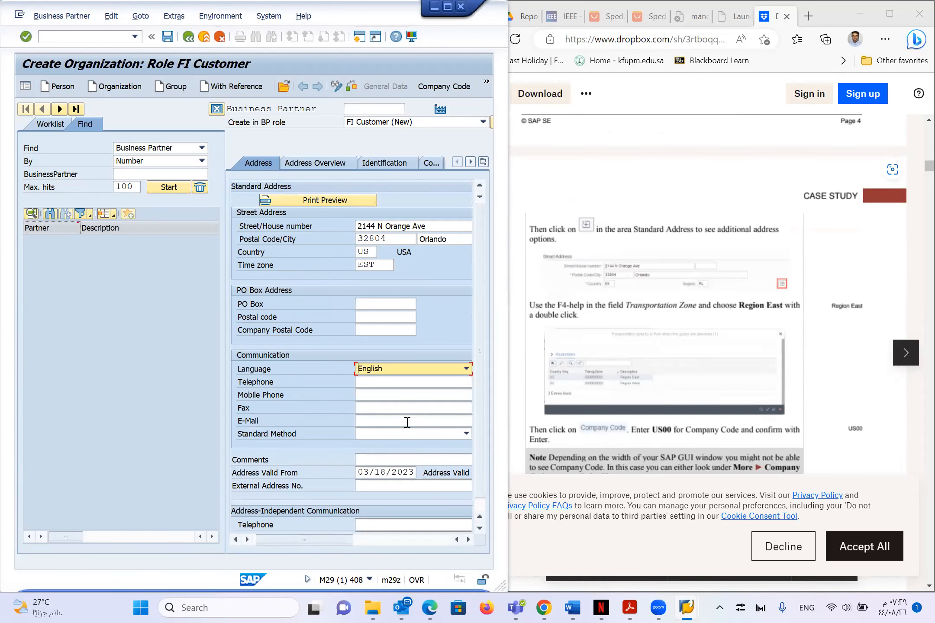
left_click_drag(342, 539, 438, 519)
left_click(421, 540)
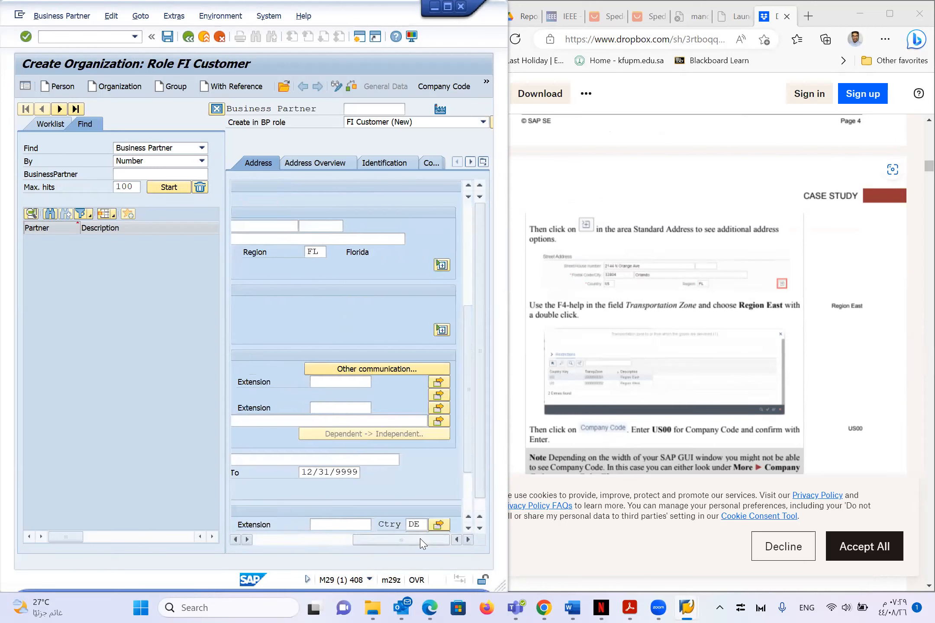
left_click(441, 265)
- Look up the possible transportation zones for the address and choose Region East
left_click_drag(353, 548, 312, 525)
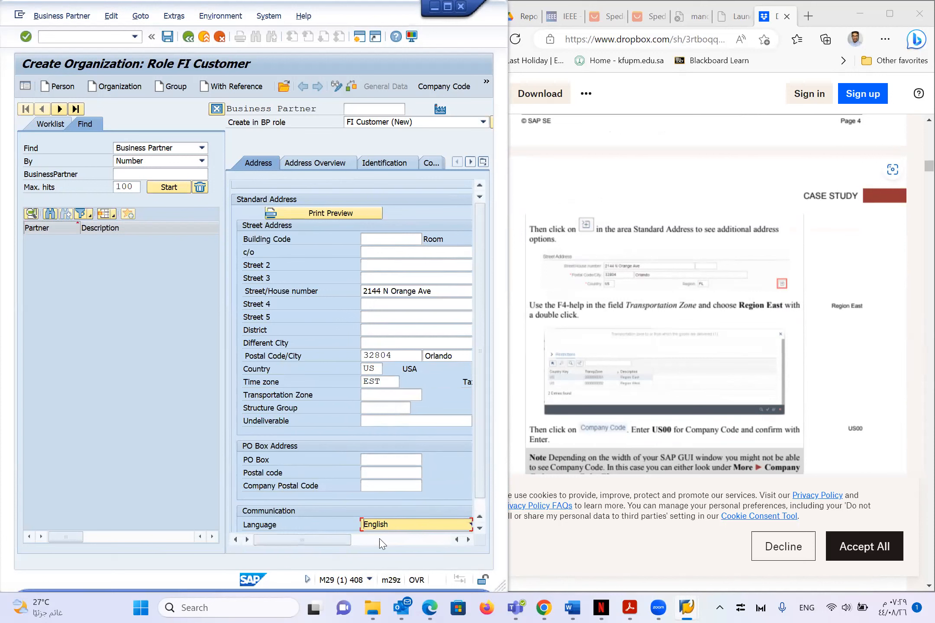
left_click_drag(351, 547, 331, 537)
left_click(385, 398)
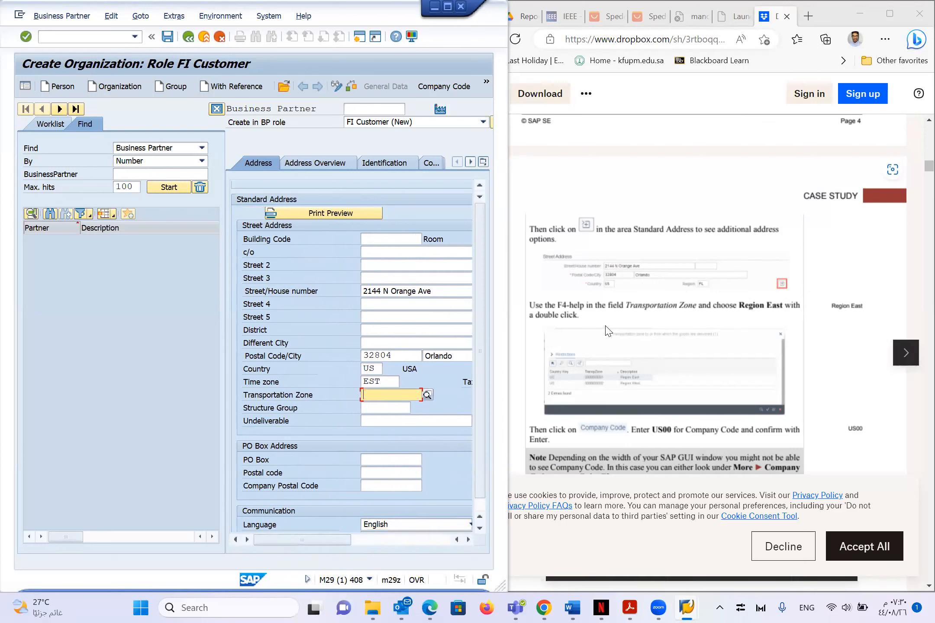
key("F4")
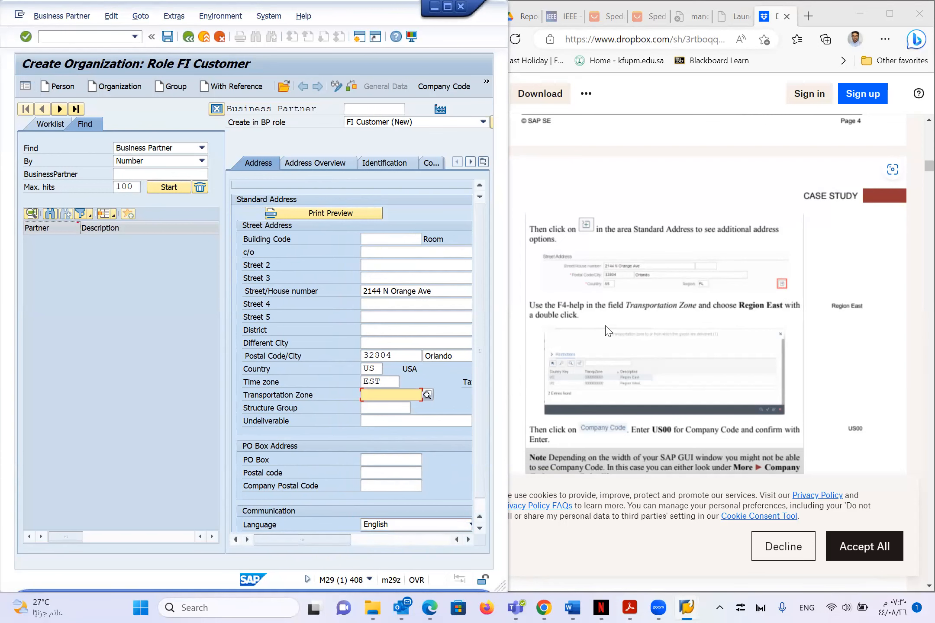
key("F4")
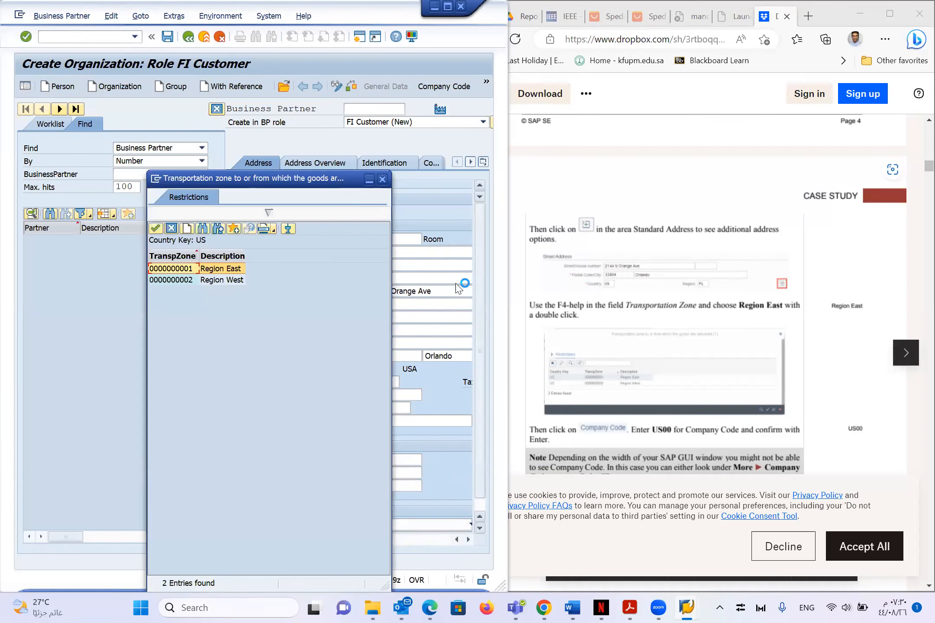
double_click(224, 269)
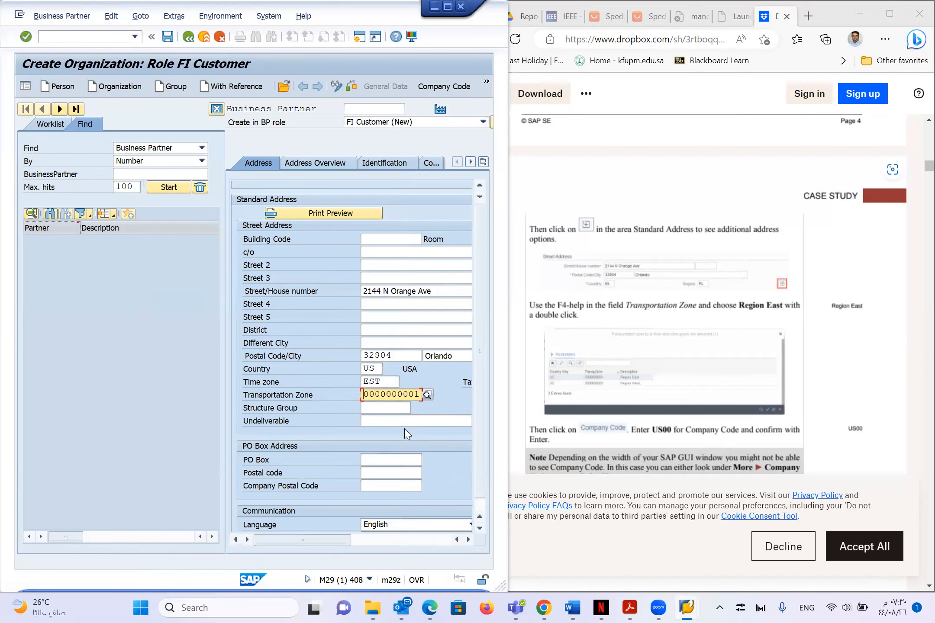
- Widen the Create Organization window so the complete address form fits horizontally
scroll(392, 436, "down", 1)
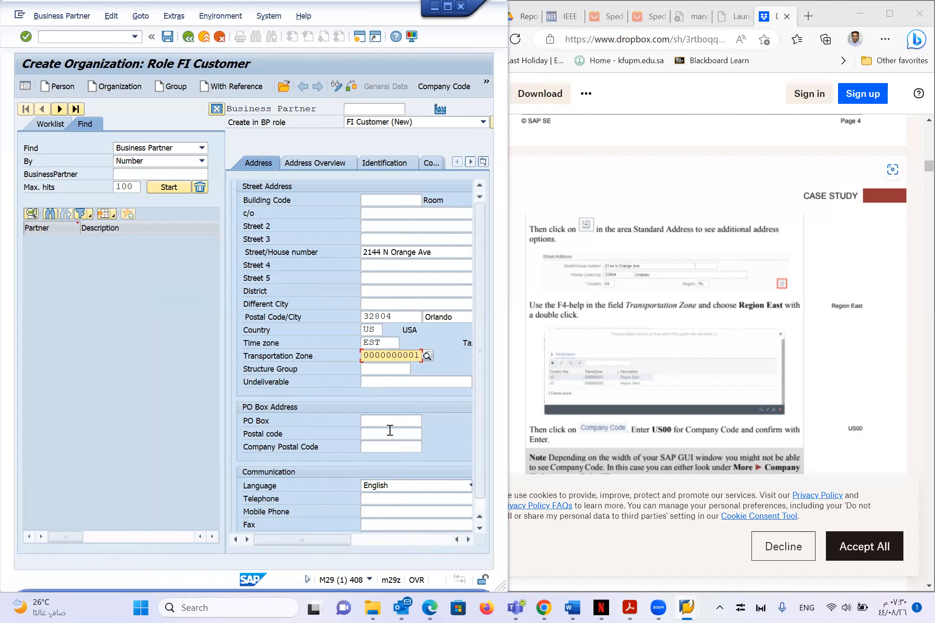
scroll(390, 430, "up", 2)
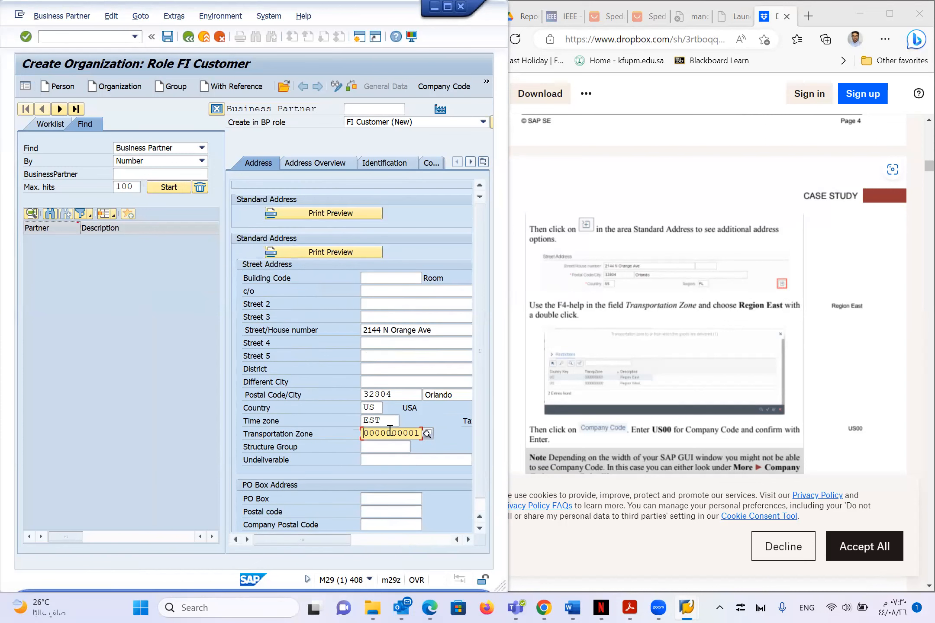
left_click_drag(509, 149, 803, 150)
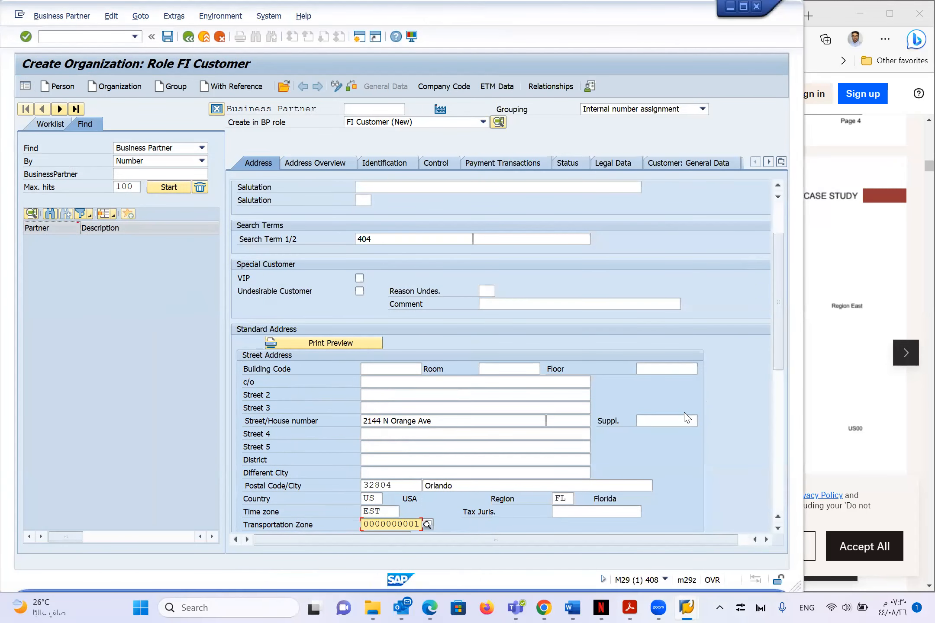
- Review the name, search term, street address and communication entries of the new customer against the case study
scroll(687, 418, "down", 1)
scroll(687, 418, "up", 3)
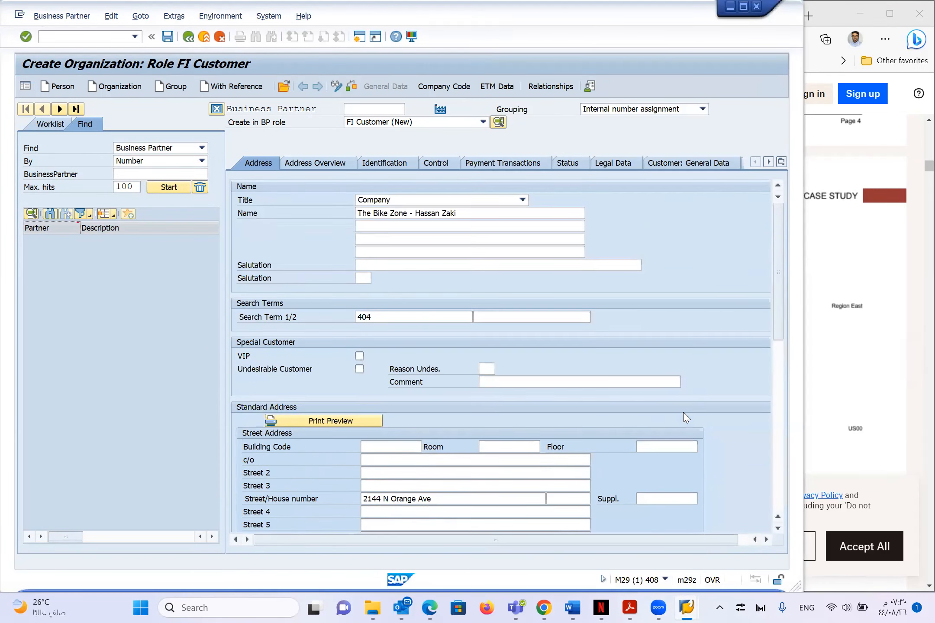
scroll(687, 418, "down", 2)
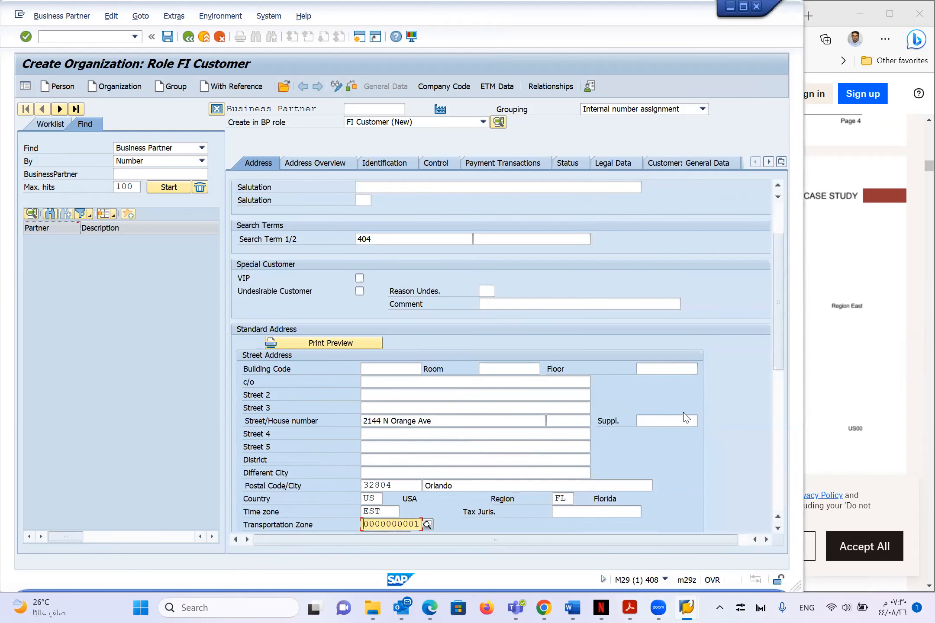
scroll(687, 418, "down", 1)
scroll(686, 417, "up", 1)
scroll(684, 415, "down", 1)
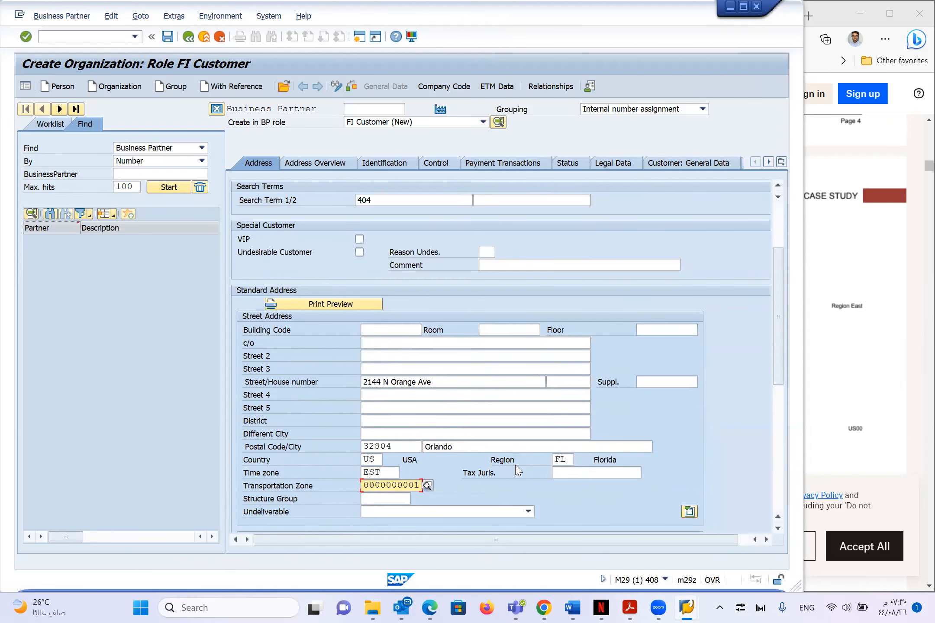
scroll(516, 464, "down", 1)
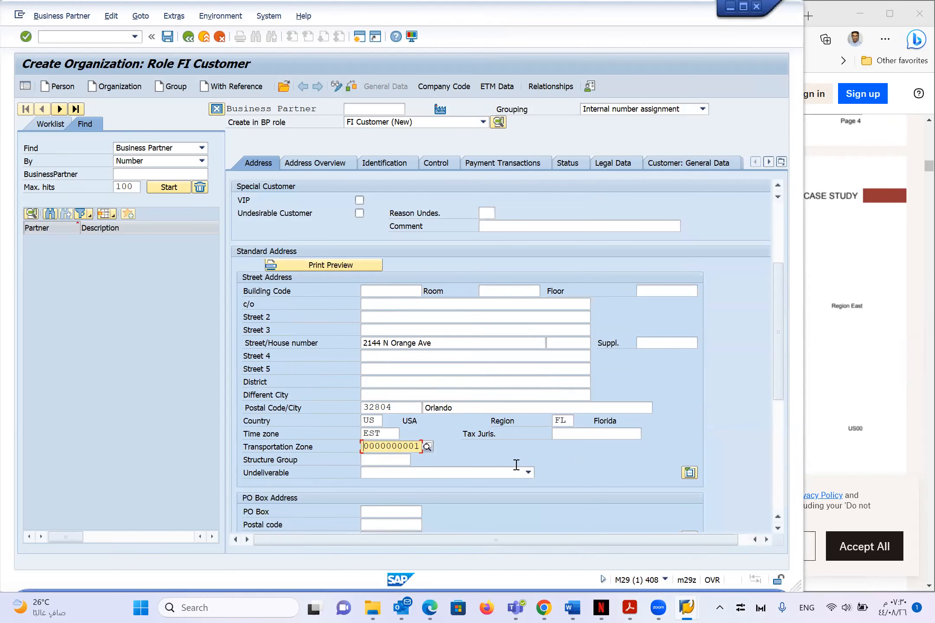
scroll(516, 465, "down", 1)
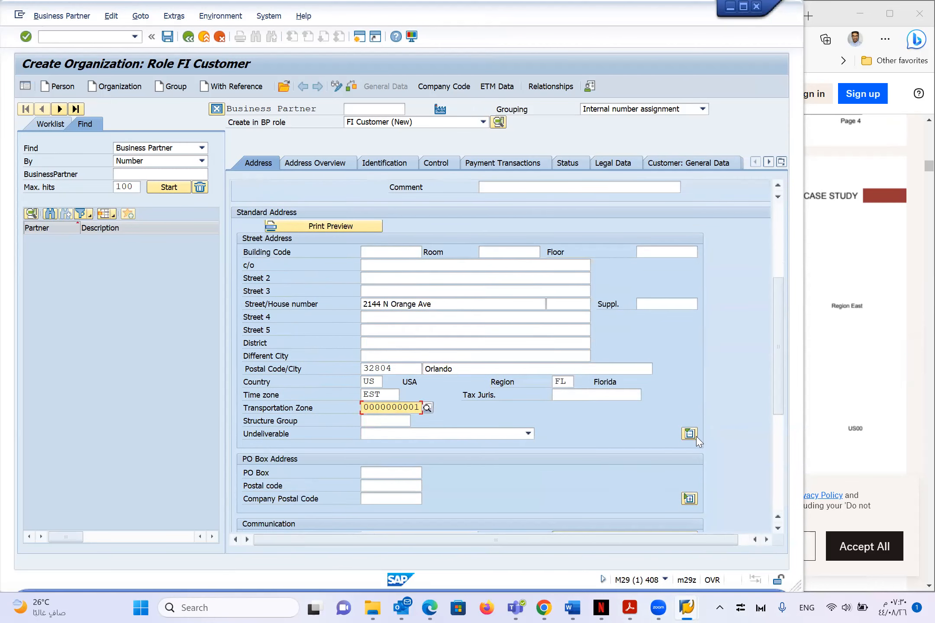
scroll(690, 435, "up", 4)
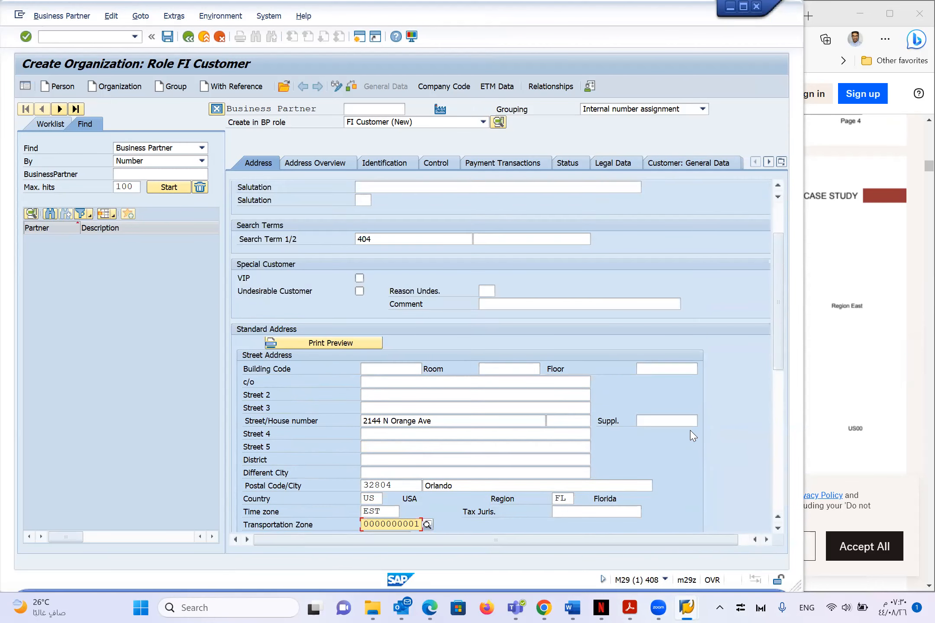
scroll(691, 435, "down", 5)
scroll(690, 435, "down", 2)
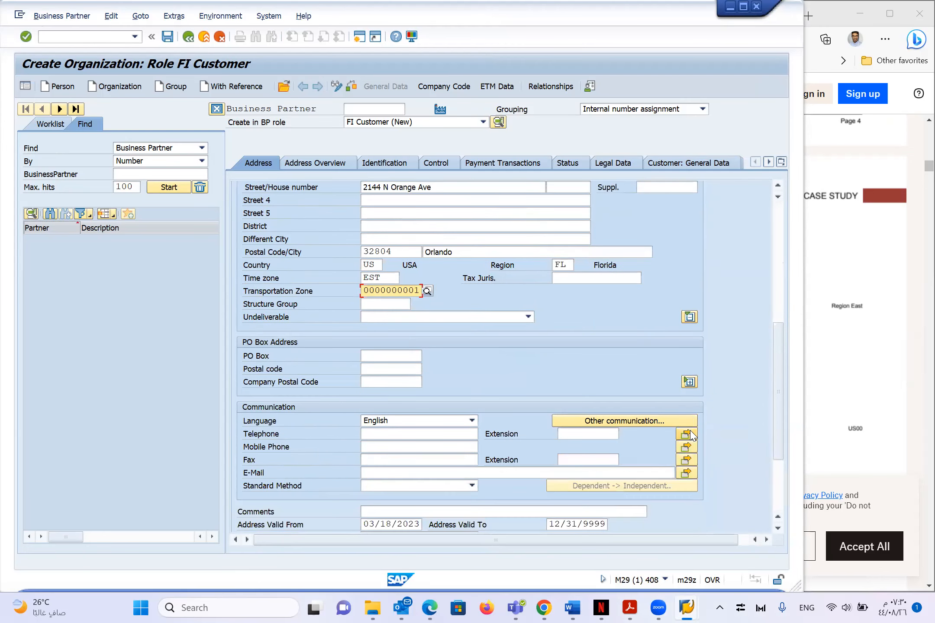
scroll(691, 434, "up", 8)
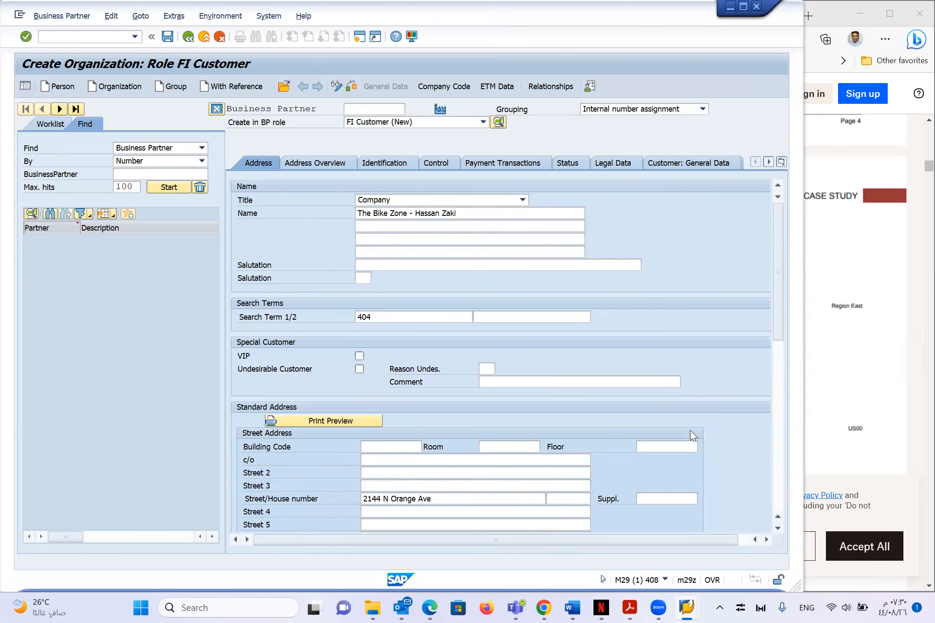
scroll(690, 434, "down", 5)
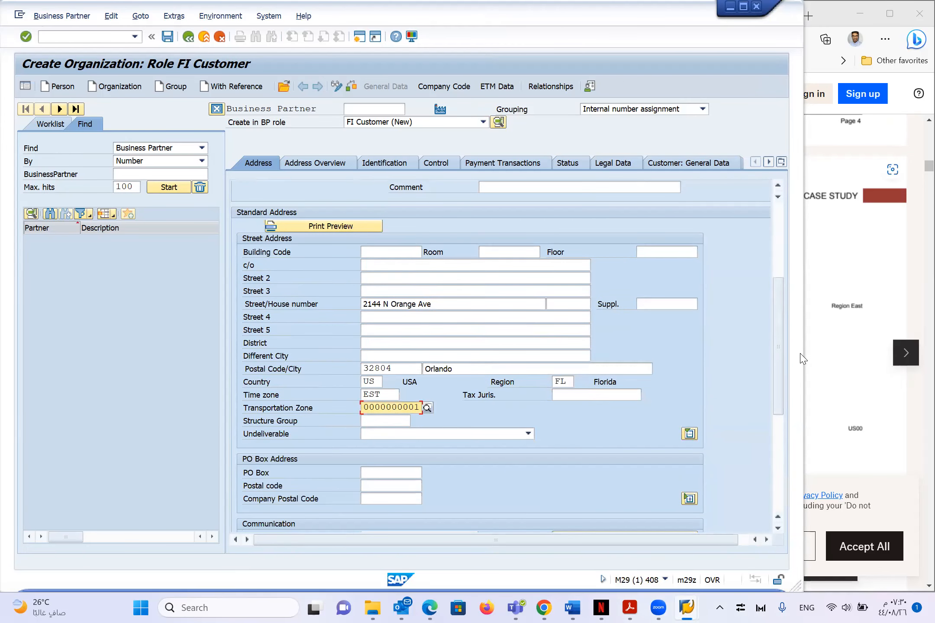
scroll(717, 383, "up", 5)
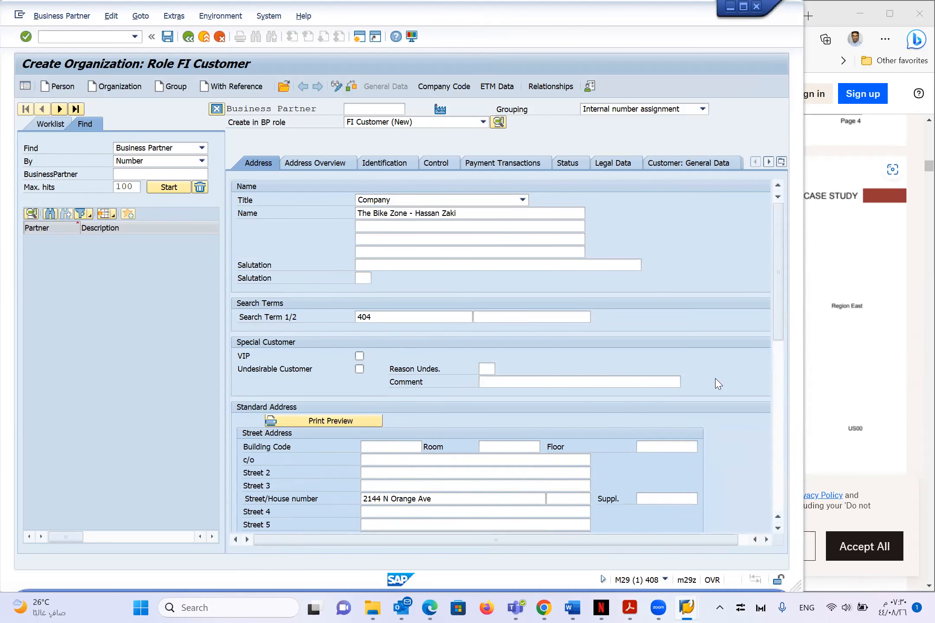
scroll(718, 384, "down", 6)
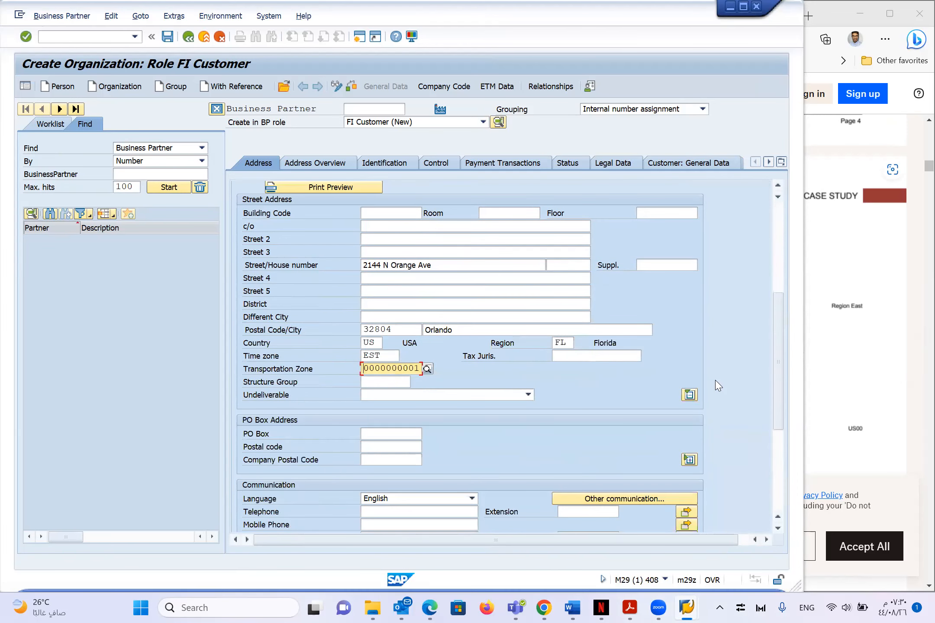
scroll(718, 385, "up", 4)
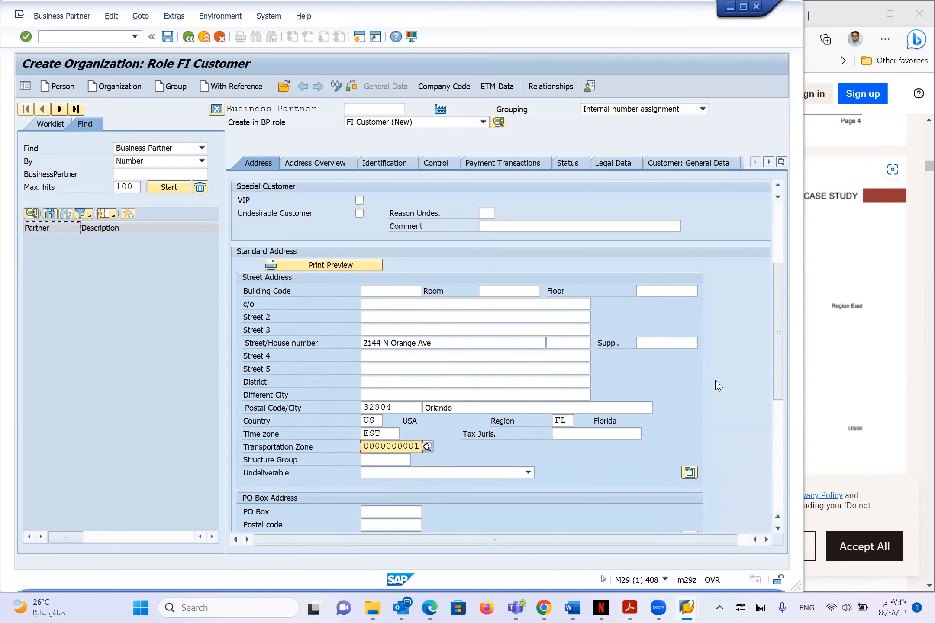
- Check the entered name, search term and address of the new customer, and collapse the additional street address options
scroll(462, 326, "up", 2)
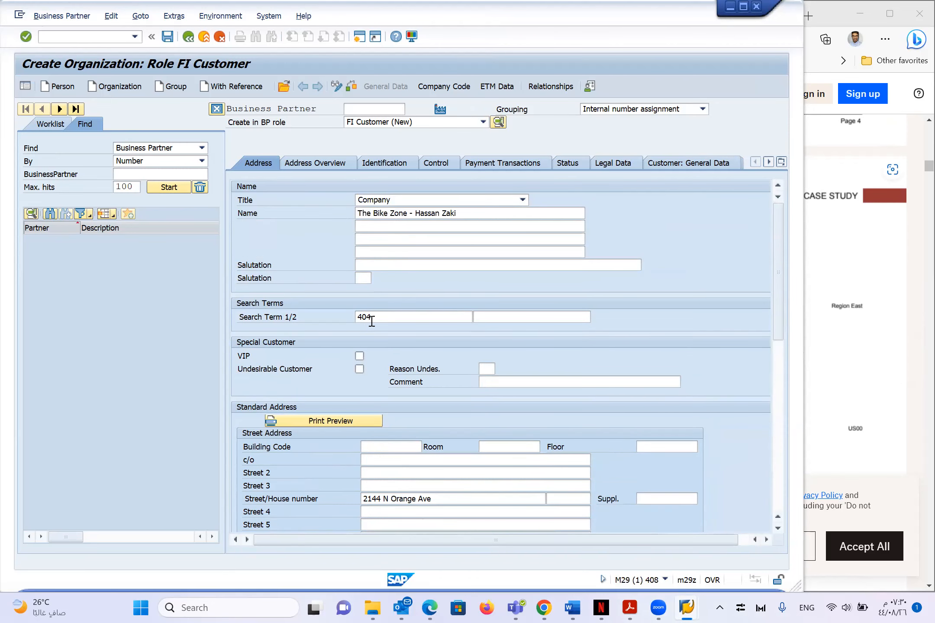
scroll(385, 340, "down", 4)
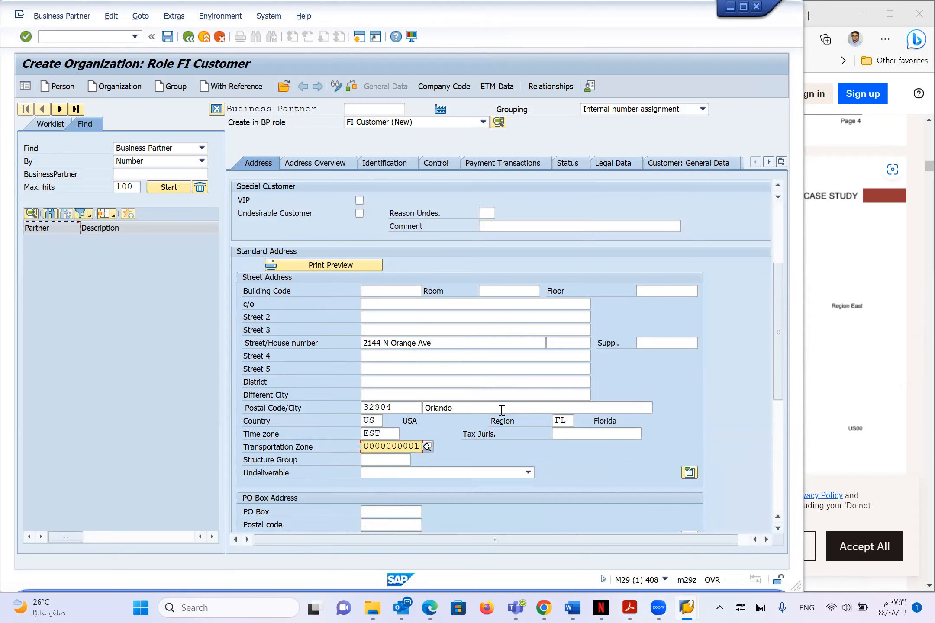
scroll(501, 410, "down", 4)
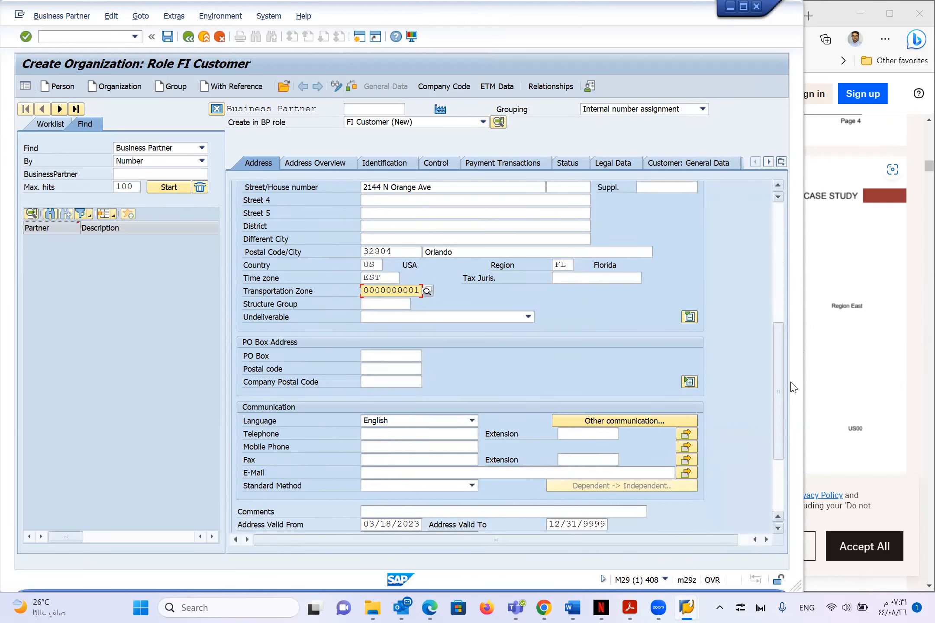
left_click(689, 318)
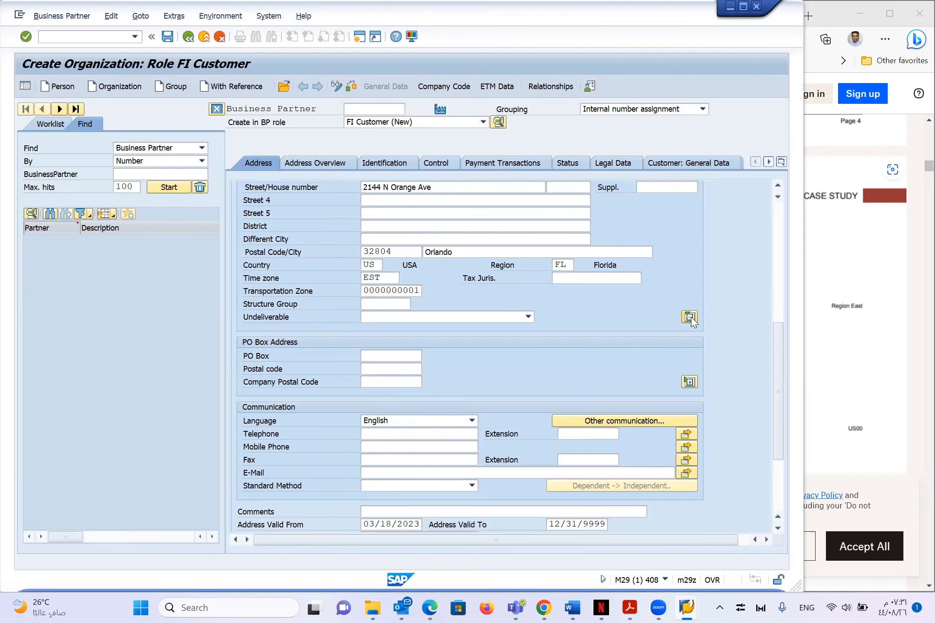
- Read the case study instructions about the customer's company code and account management data beside the organization form
left_click_drag(804, 319, 535, 352)
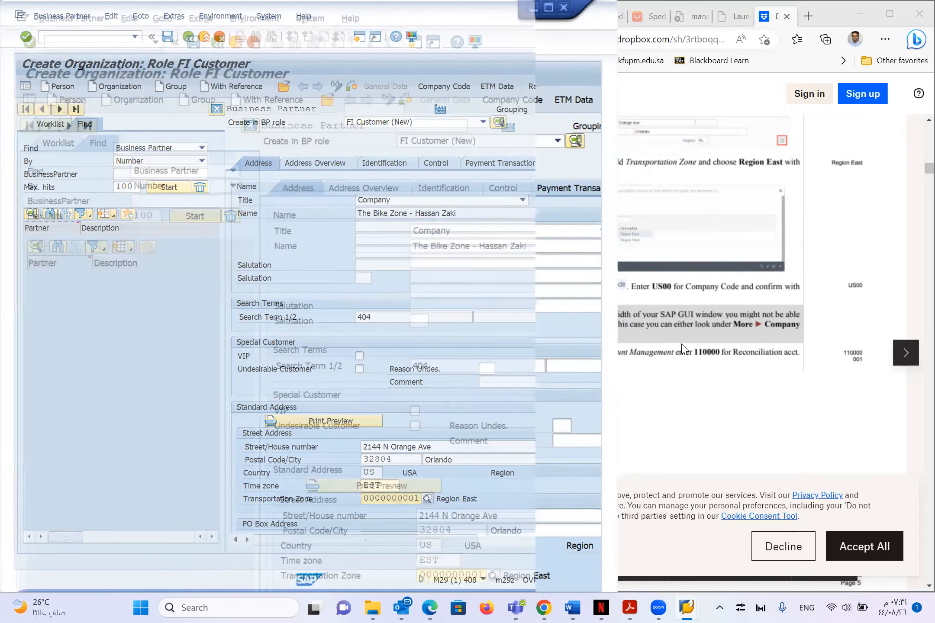
scroll(675, 349, "down", 2)
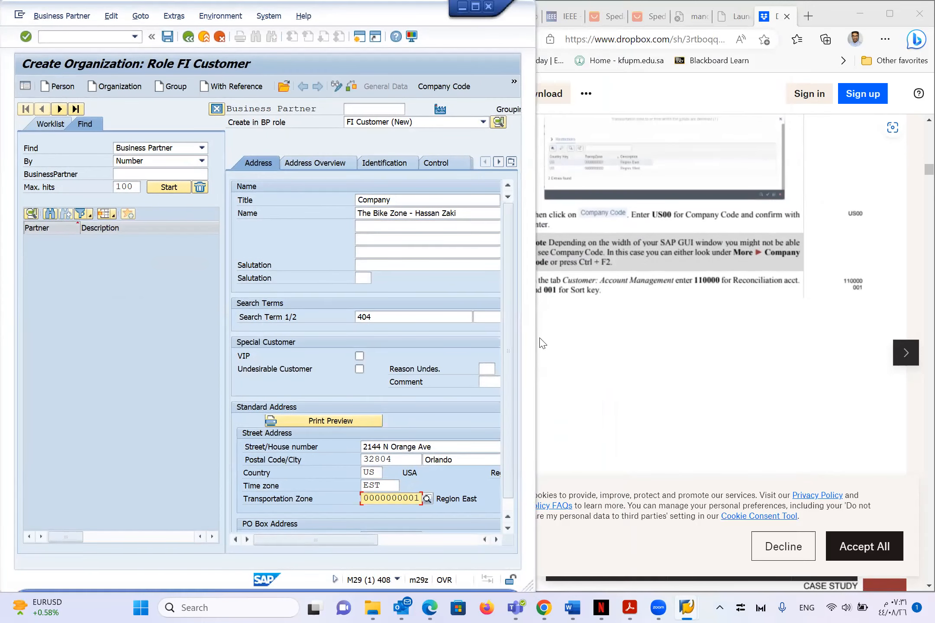
left_click_drag(534, 337, 707, 338)
scroll(559, 364, "down", 5)
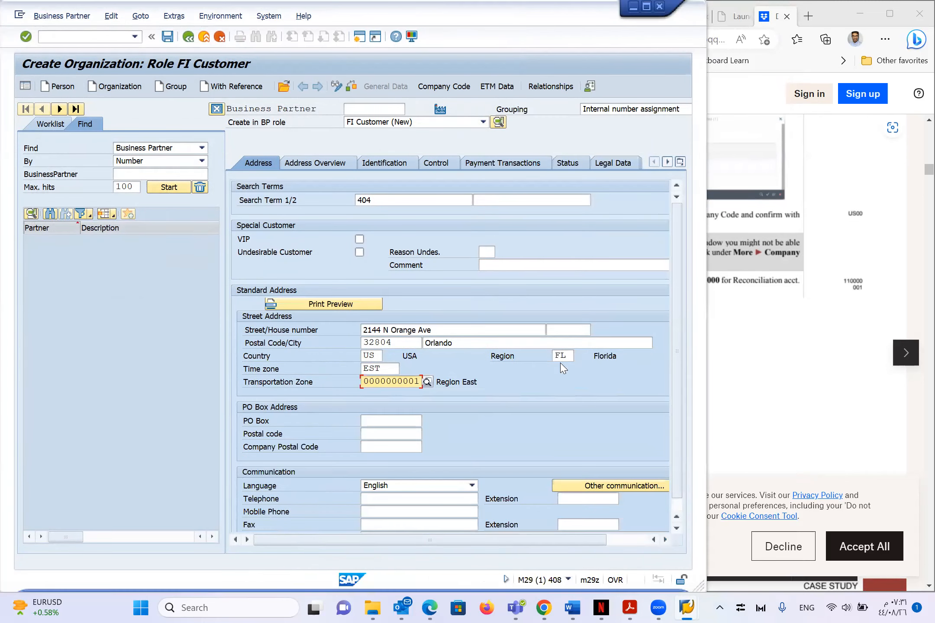
left_click(724, 333)
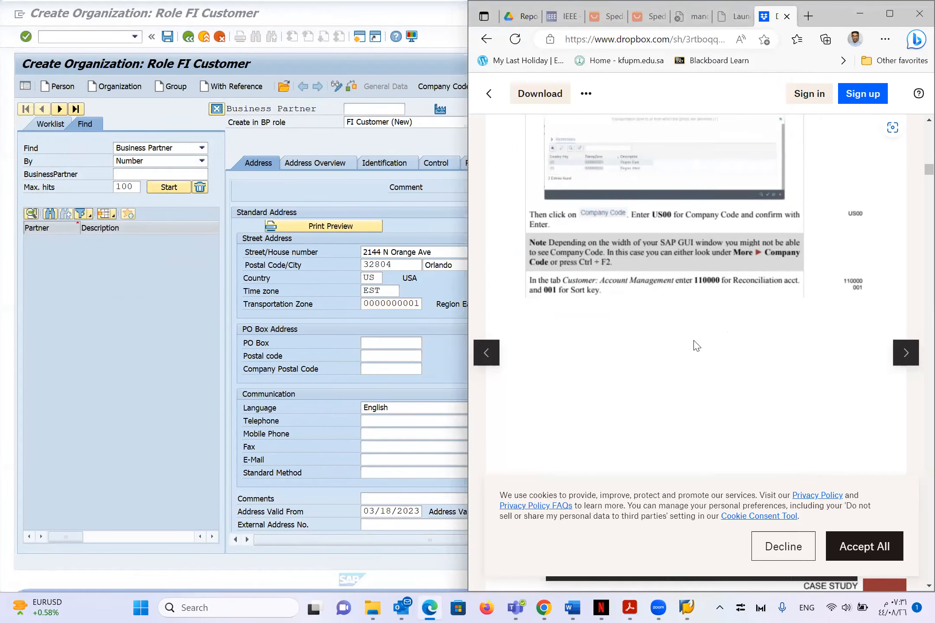
scroll(696, 346, "down", 2)
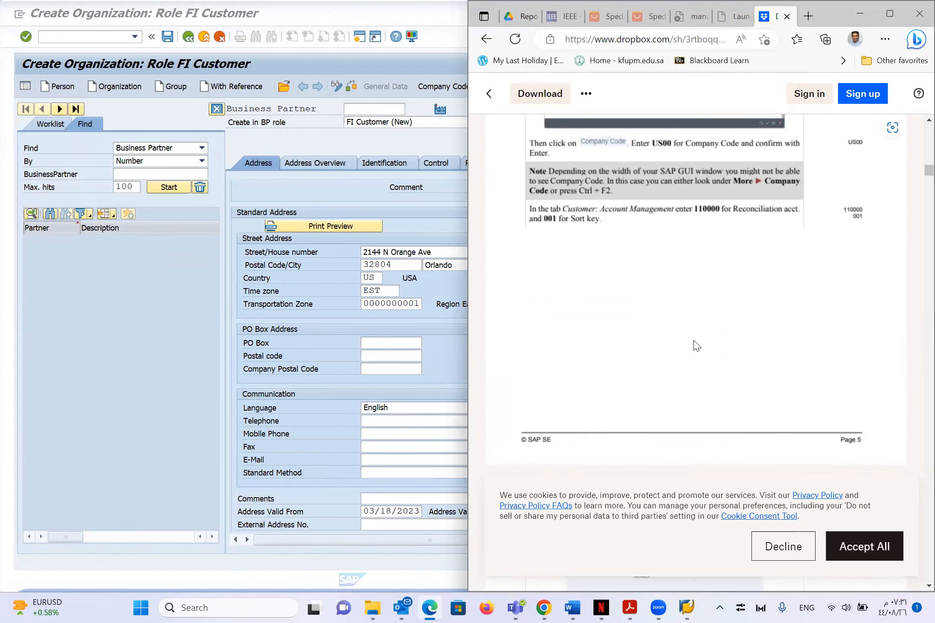
scroll(696, 346, "down", 2)
scroll(694, 344, "up", 6)
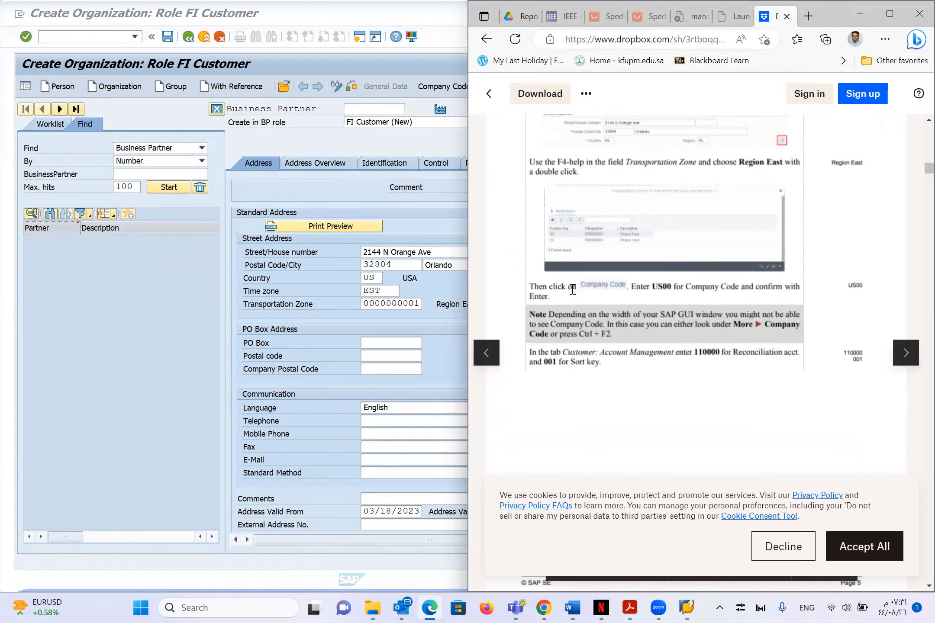
scroll(573, 291, "up", 2)
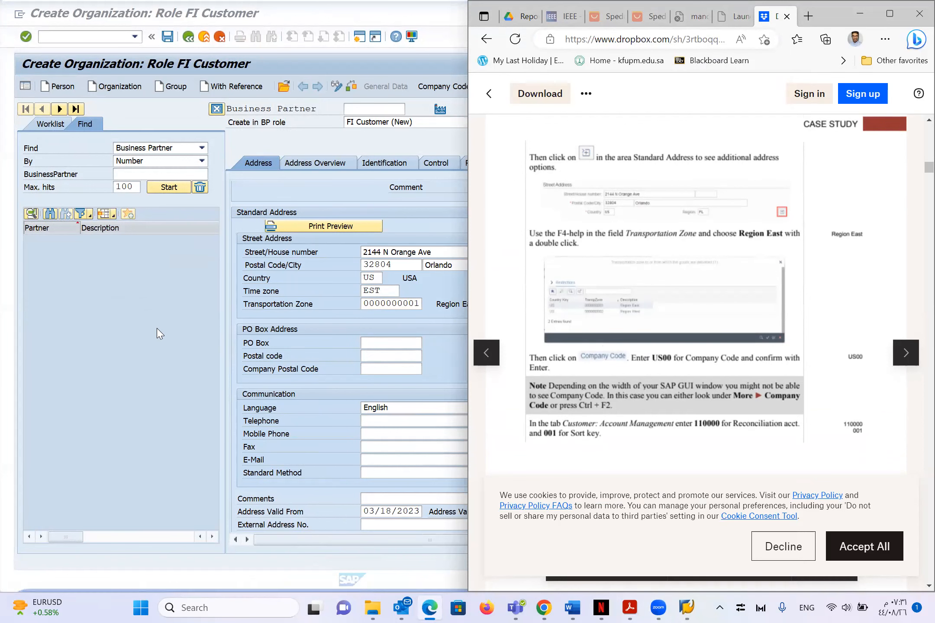
- Open the new customer's company code data and enter US00 as the Company Code
left_click(167, 334)
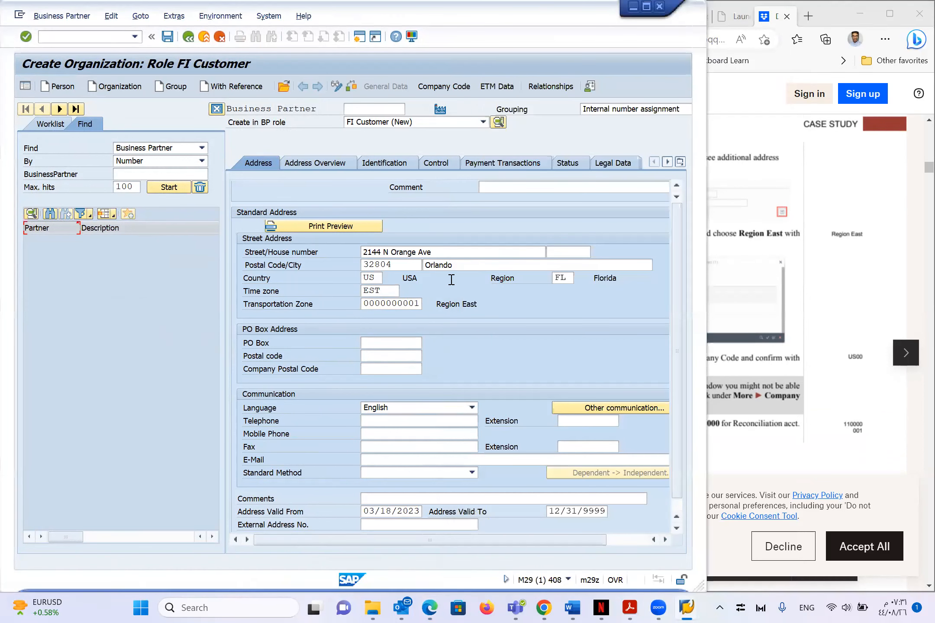
left_click(446, 89)
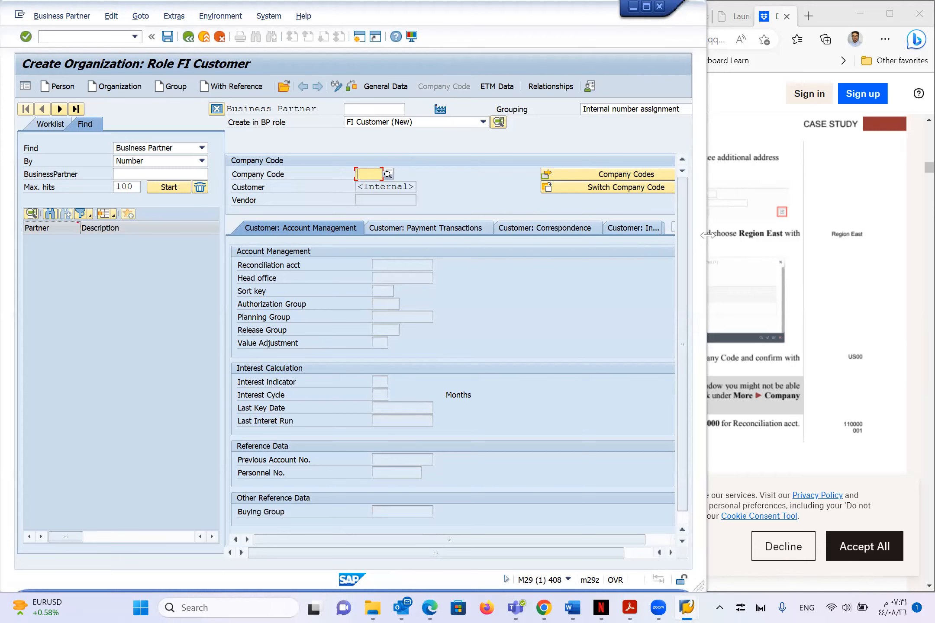
type("u")
key("BackSpace")
type("US00")
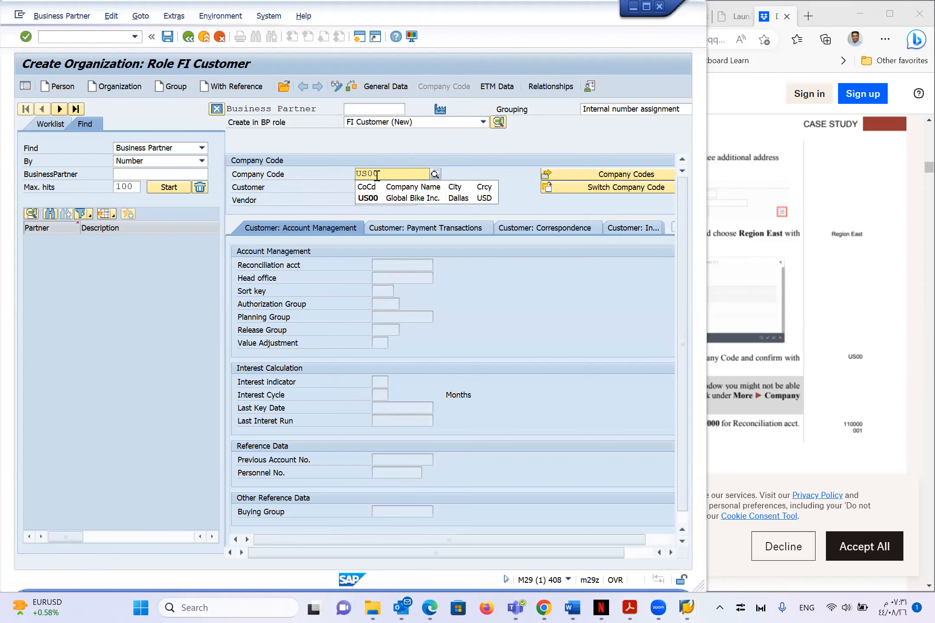
left_click(402, 199)
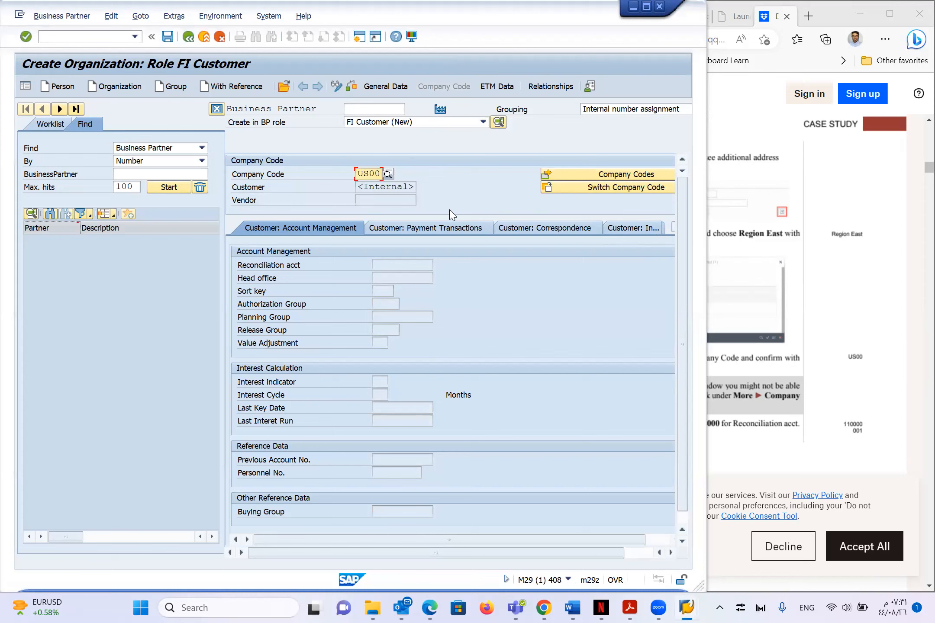
- Review the case study instructions on confirming the company code and filling in the account management fields
left_click_drag(705, 198, 539, 203)
scroll(664, 247, "down", 2)
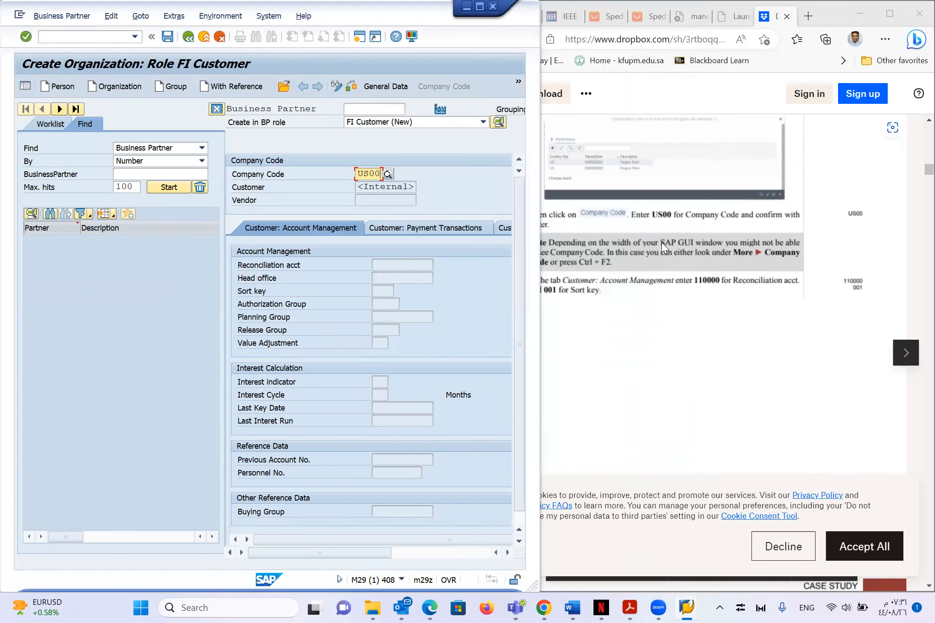
scroll(663, 247, "up", 2)
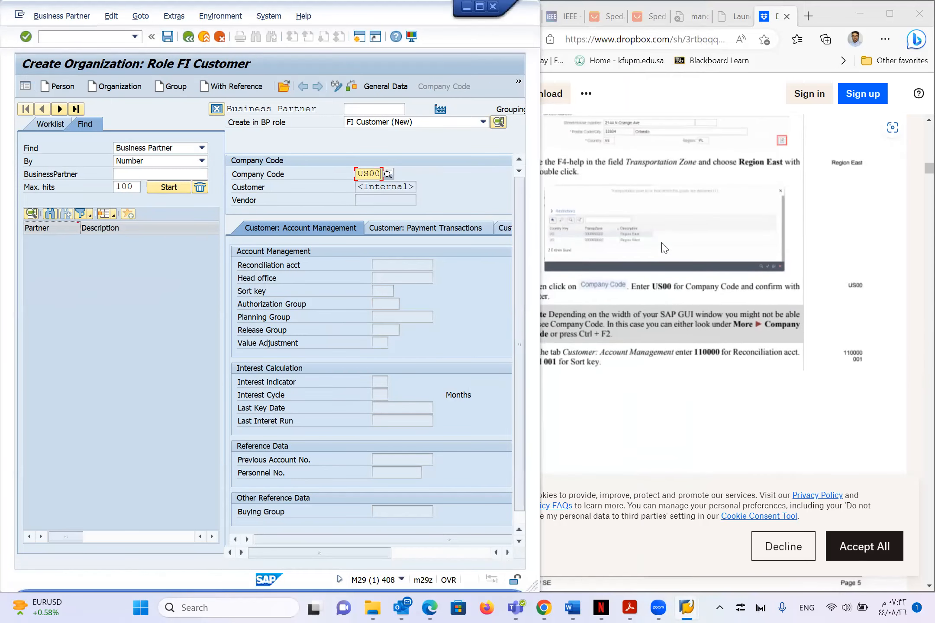
scroll(665, 248, "up", 2)
scroll(641, 303, "down", 2)
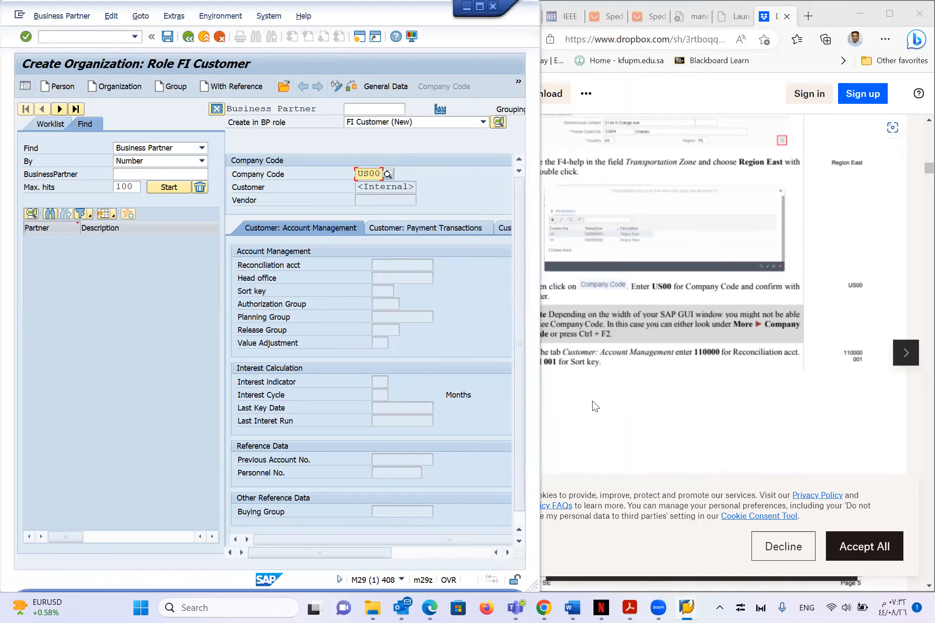
scroll(622, 333, "up", 2)
scroll(621, 334, "down", 2)
left_click_drag(540, 308, 703, 300)
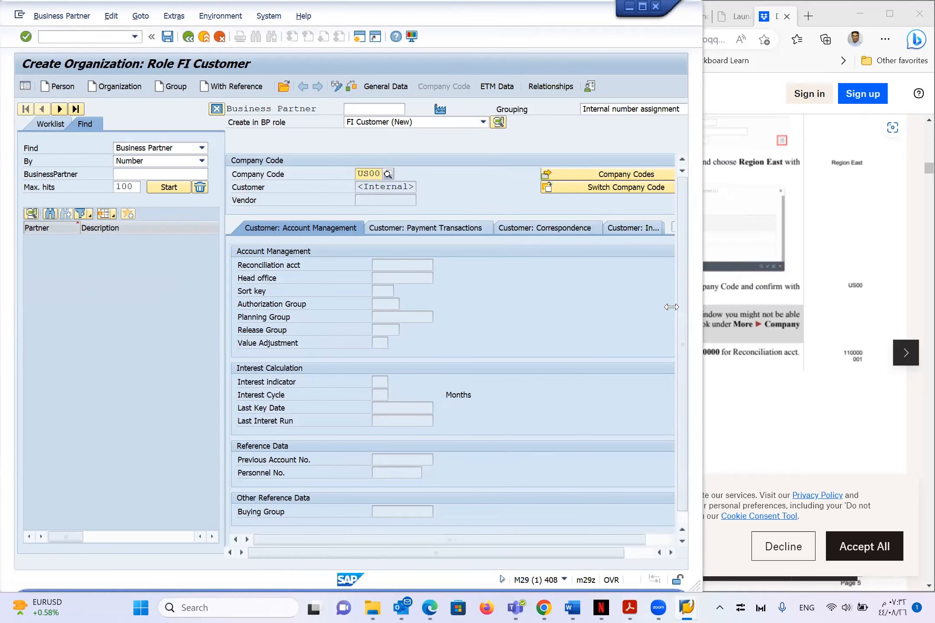
left_click_drag(549, 313, 654, 299)
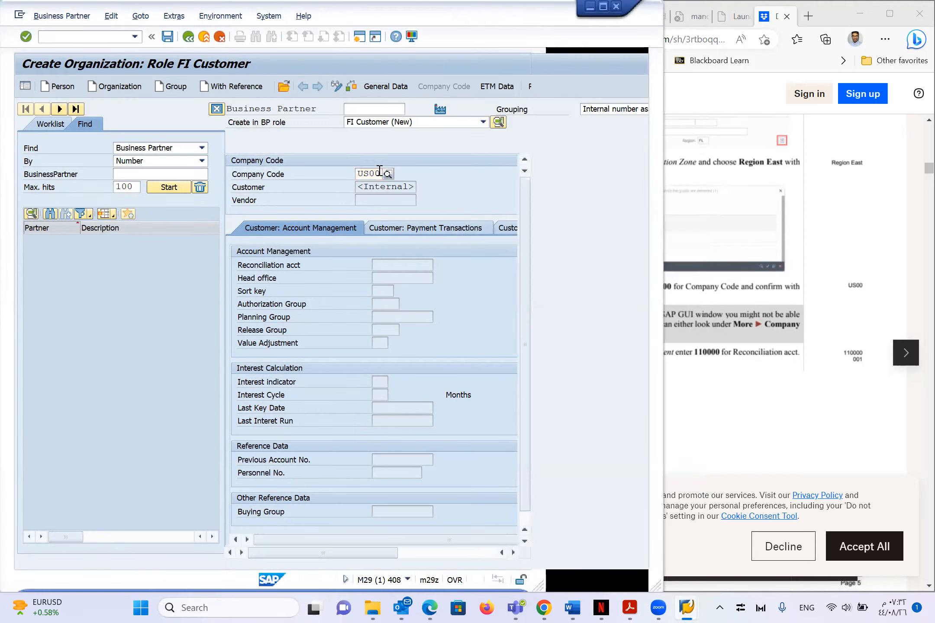
- Confirm company code US00 and set the customer's Reconciliation acct to 110000 in the account management data
key("Return")
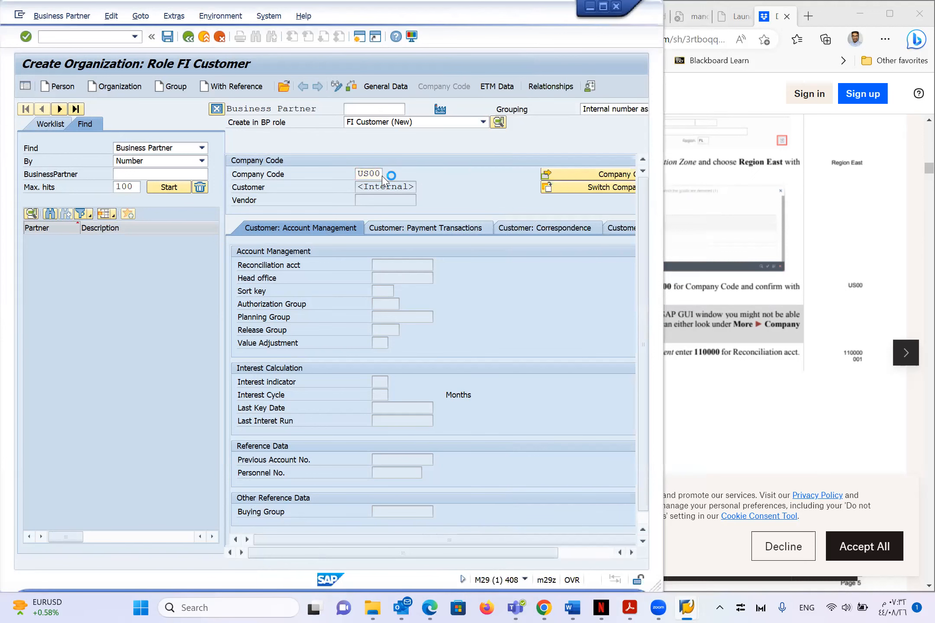
scroll(403, 213, "down", 1)
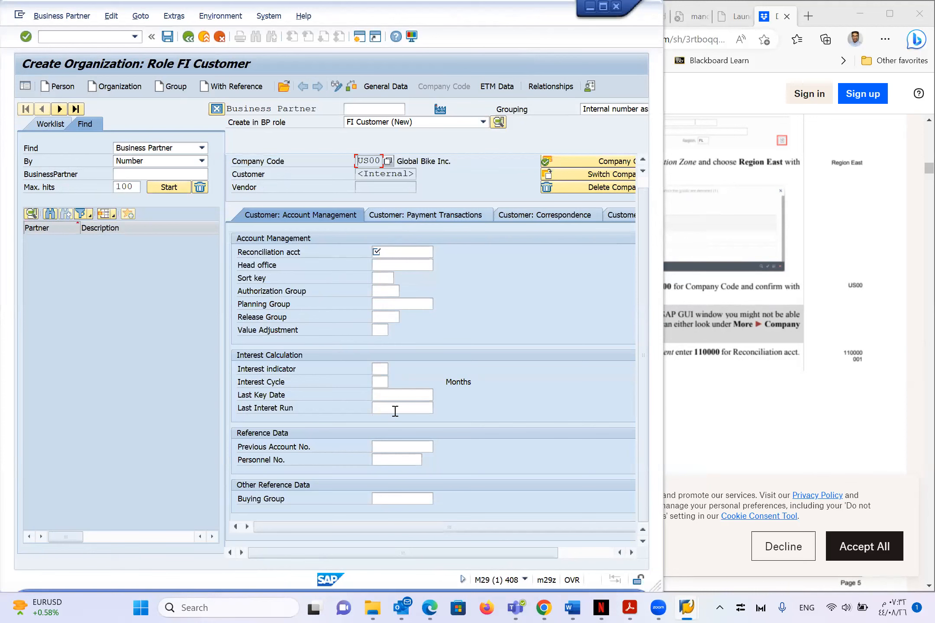
left_click(391, 253)
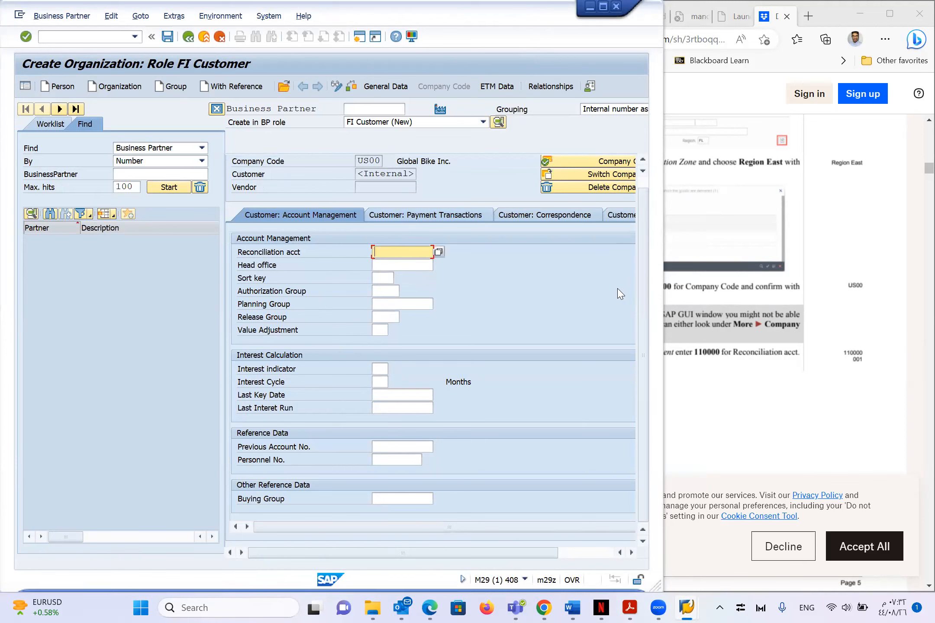
left_click(678, 298)
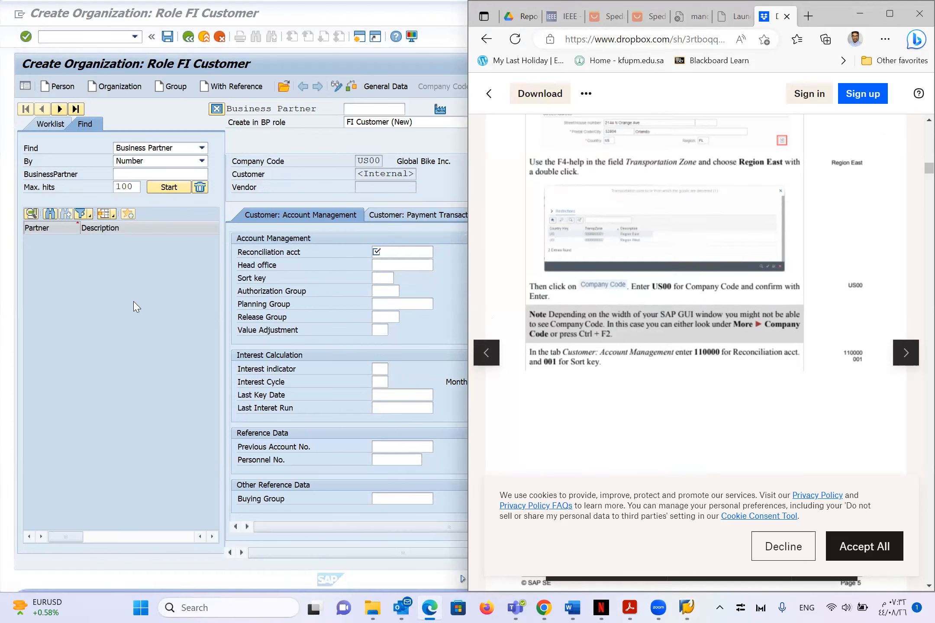
left_click(393, 252)
type("110000")
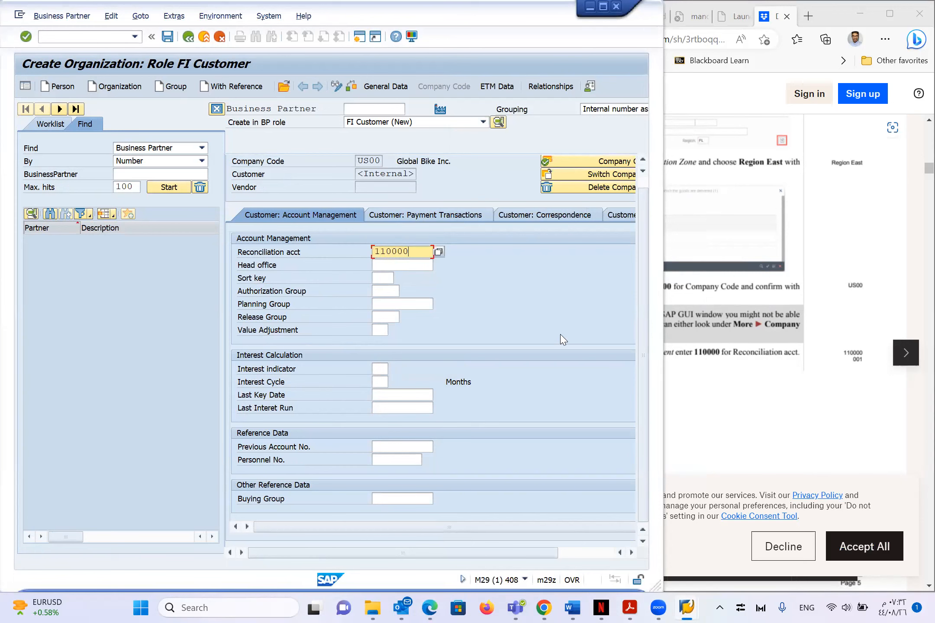
- Set the customer's Sort key to 001, choosing Posting date from the possible entries
left_click(385, 278)
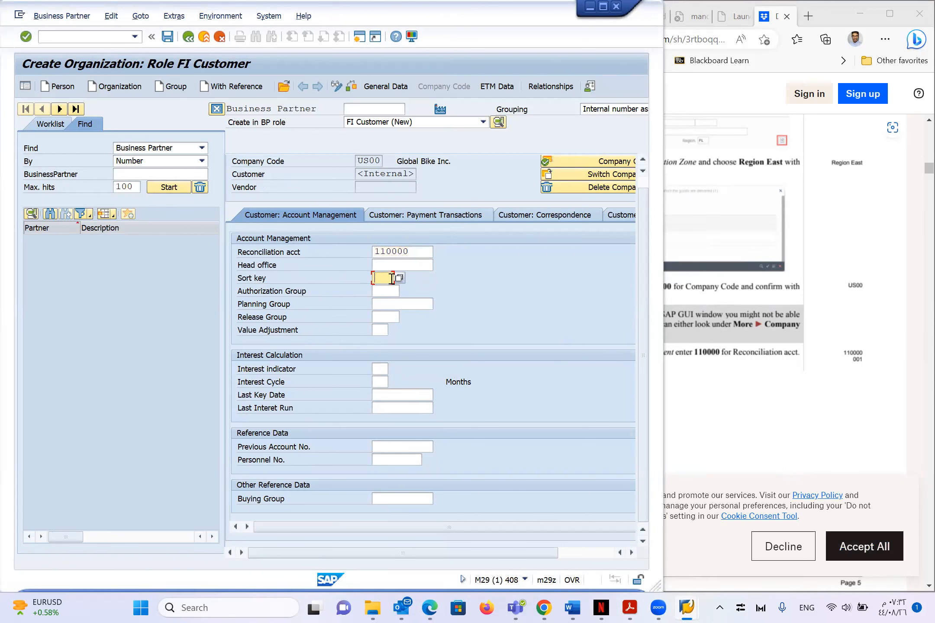
type("001")
key("F4")
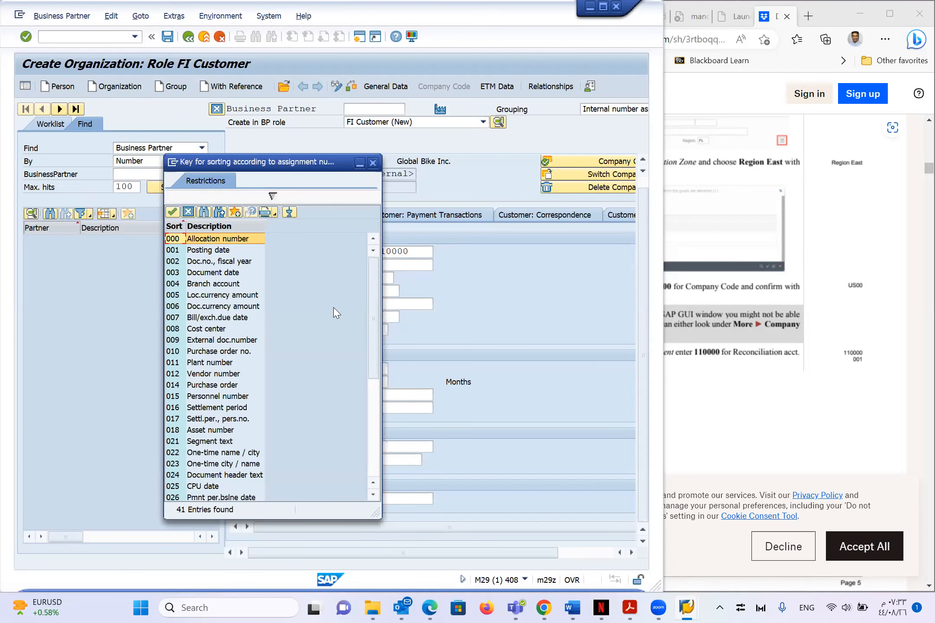
double_click(223, 250)
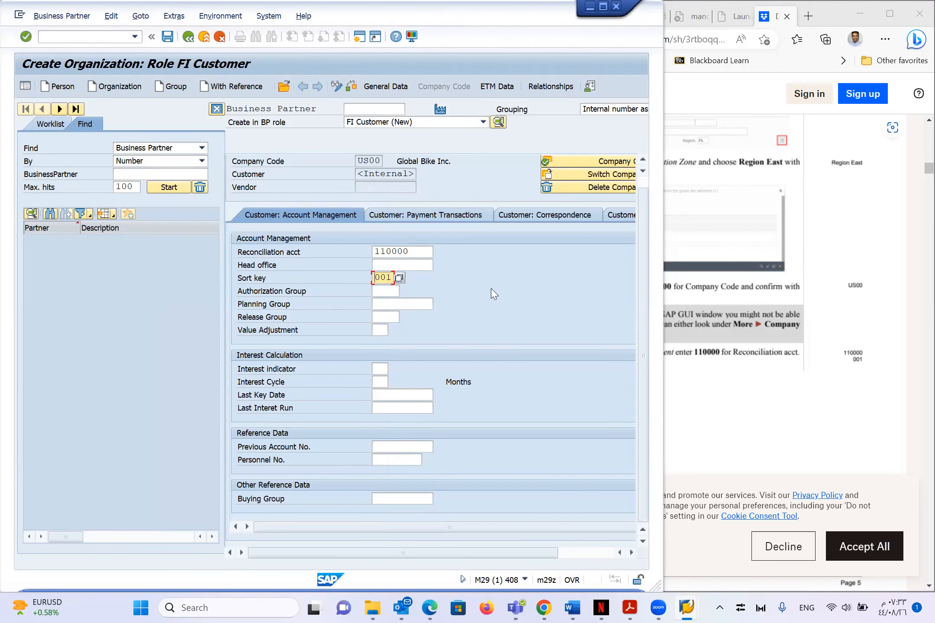
scroll(492, 286, "up", 1)
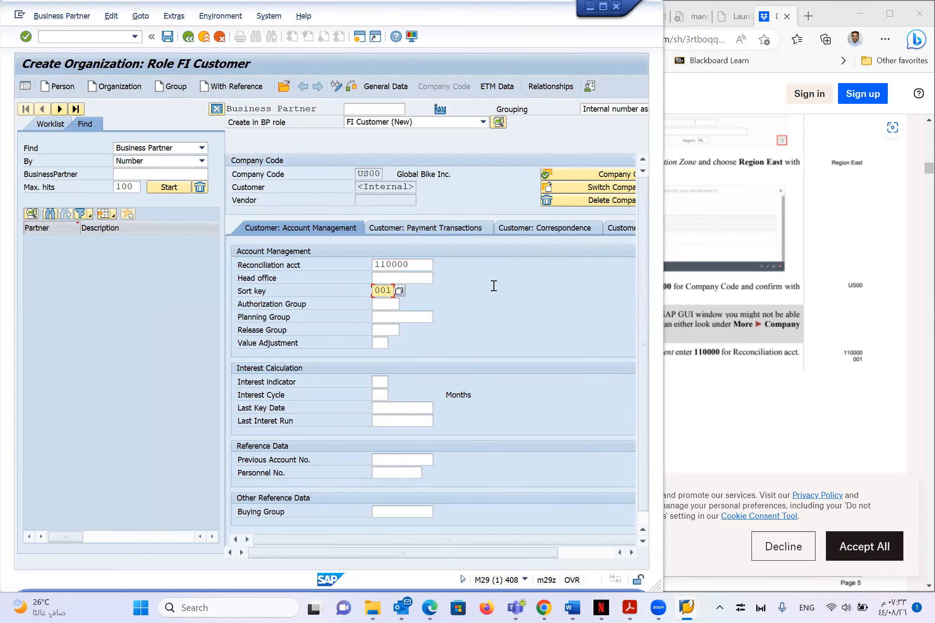
- Read the next case study instructions on payment terms, the Customer role and the sales and distribution data
left_click(745, 289)
scroll(745, 289, "down", 5)
scroll(745, 289, "down", 5)
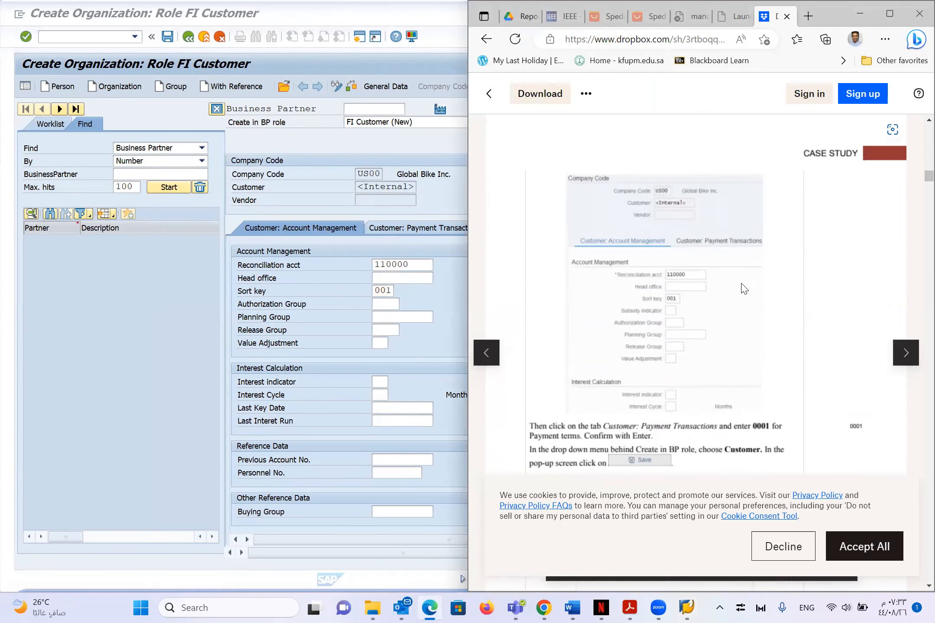
scroll(745, 289, "down", 3)
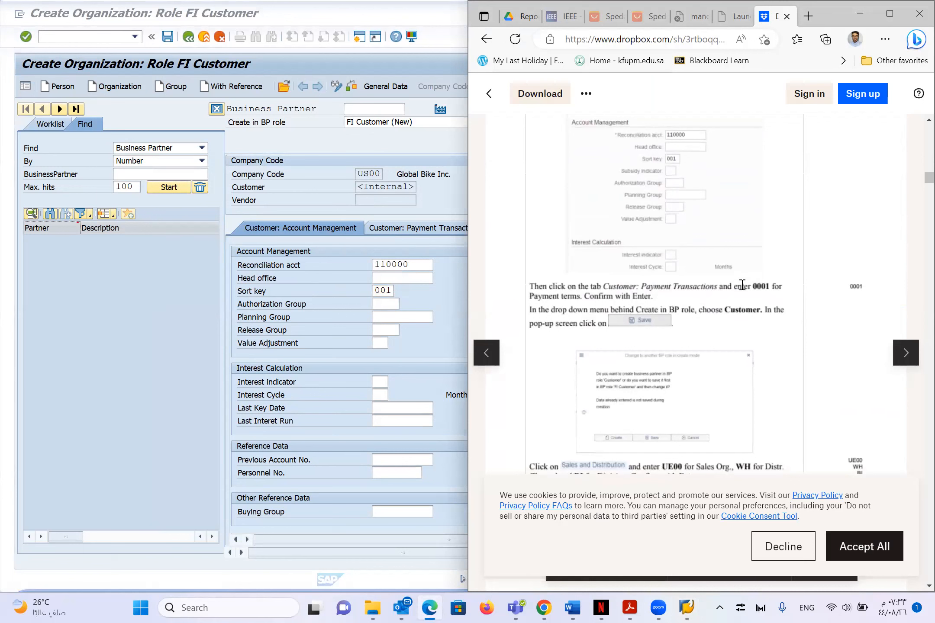
scroll(742, 287, "up", 1)
scroll(585, 372, "down", 1)
scroll(693, 356, "down", 1)
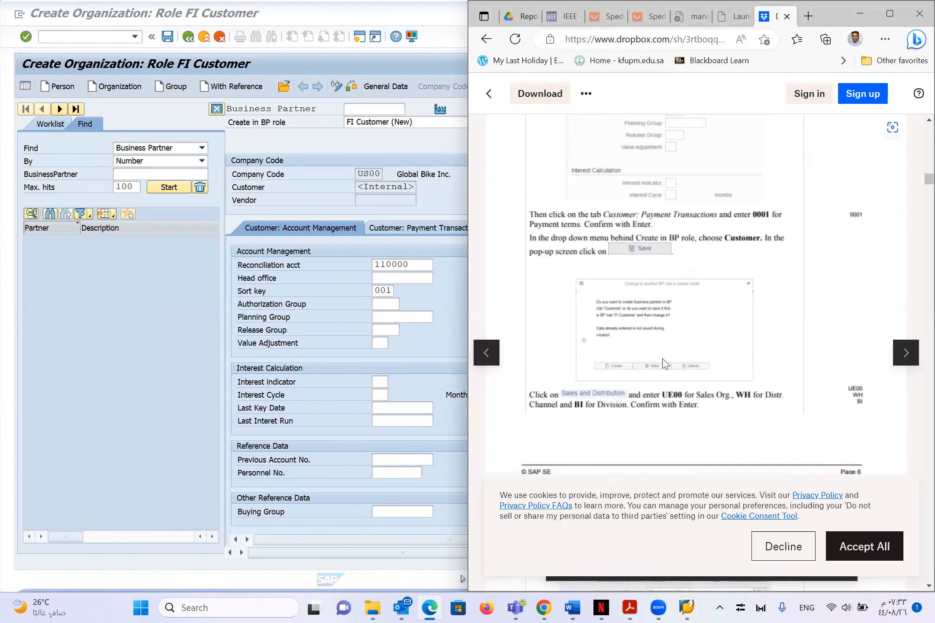
- Set the customer's Payment terms to 0001 in the payment transactions data, choosing Payable immediately Due net from the possible entries
left_click(135, 341)
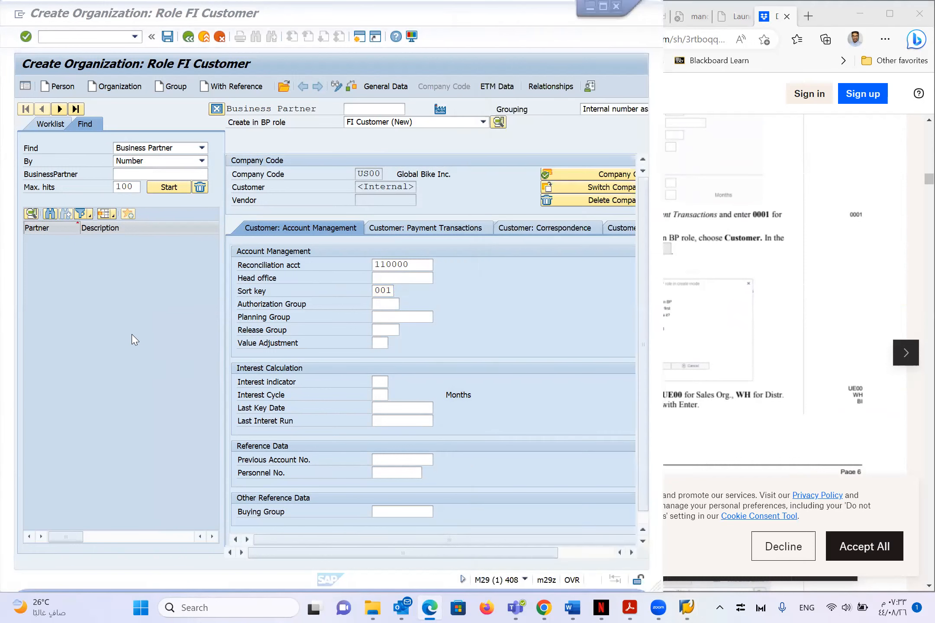
left_click(426, 229)
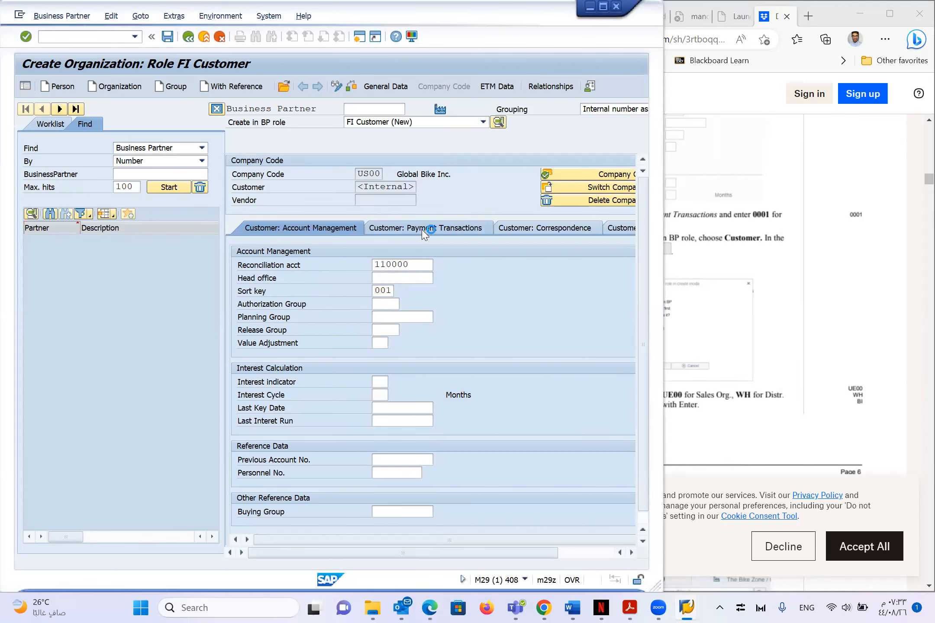
scroll(766, 272, "down", 2)
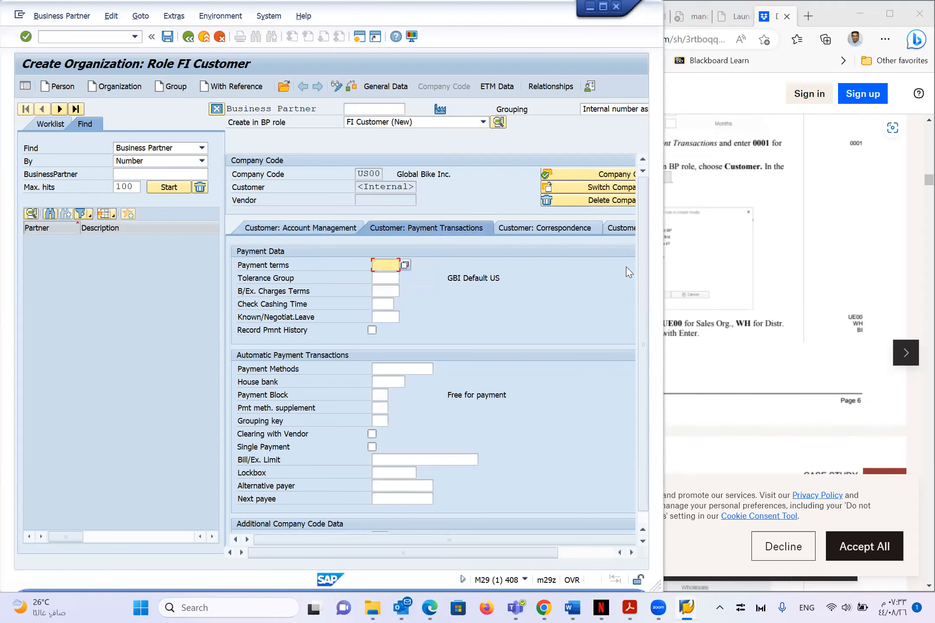
type("0")
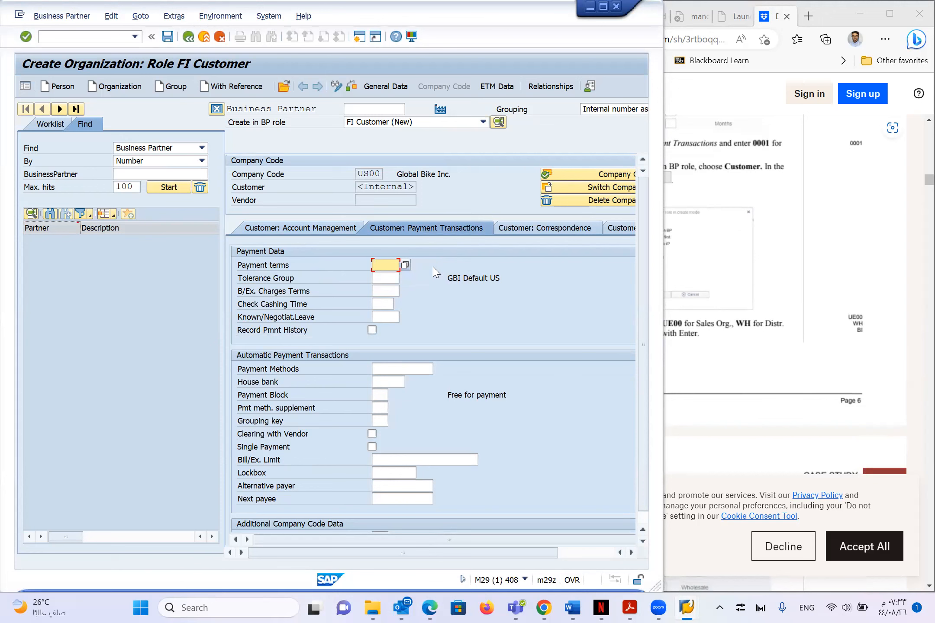
key("F4")
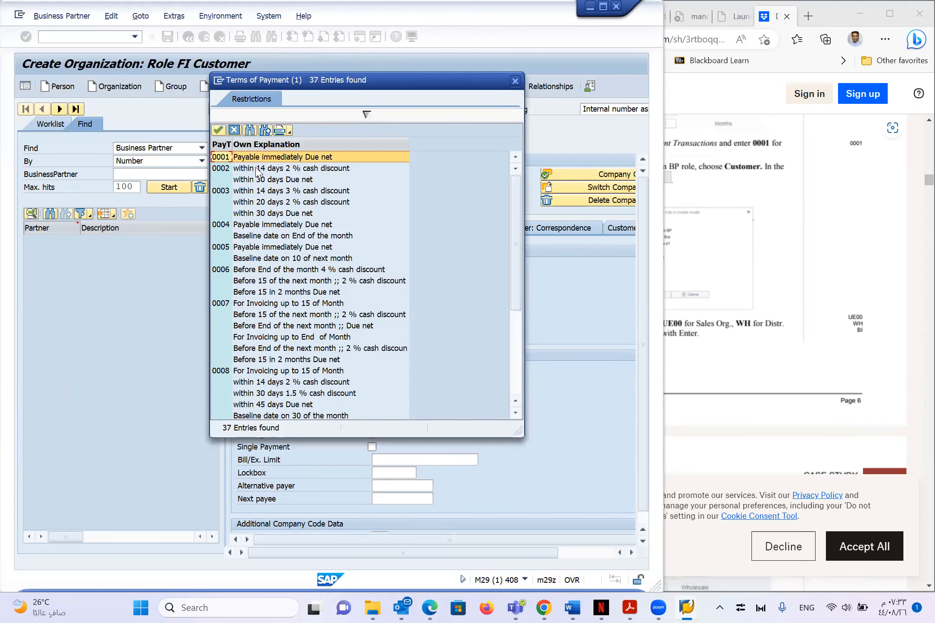
double_click(276, 159)
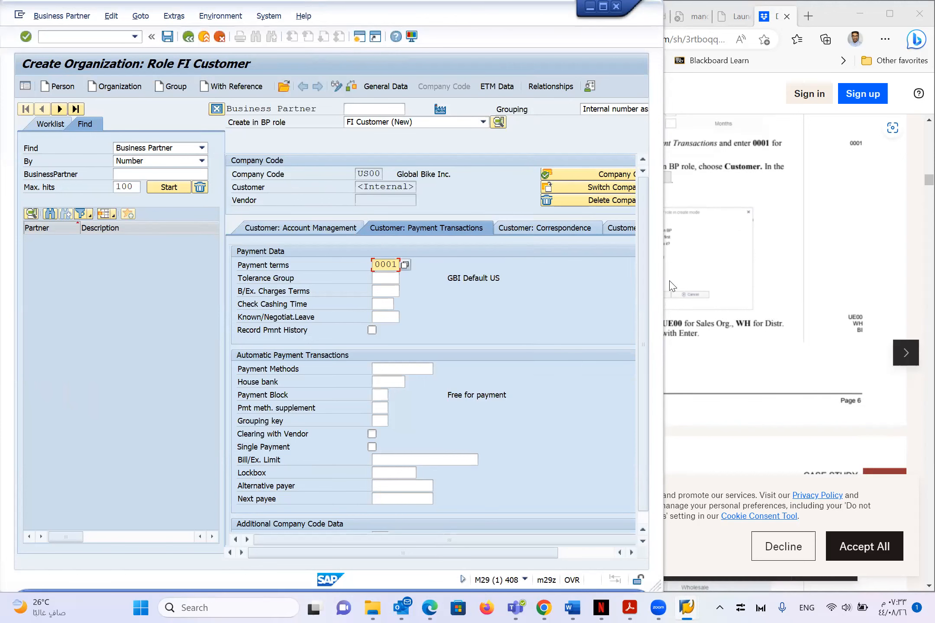
- Check the case study's next instructions and narrow the SAP window so that more of them stays readable beside it
scroll(563, 302, "down", 1)
left_click(712, 311)
scroll(712, 310, "down", 1)
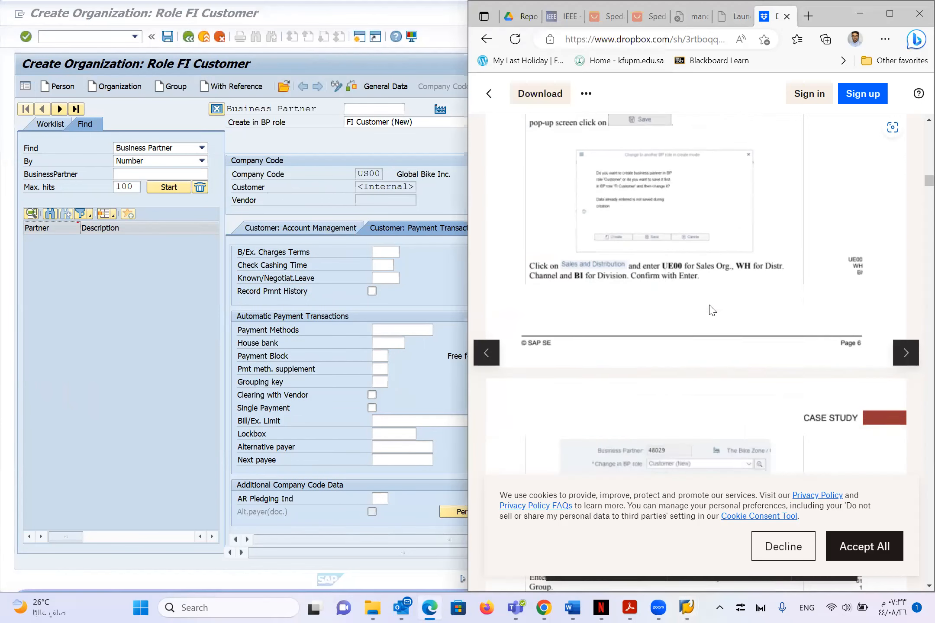
scroll(712, 311, "down", 3)
scroll(577, 259, "up", 3)
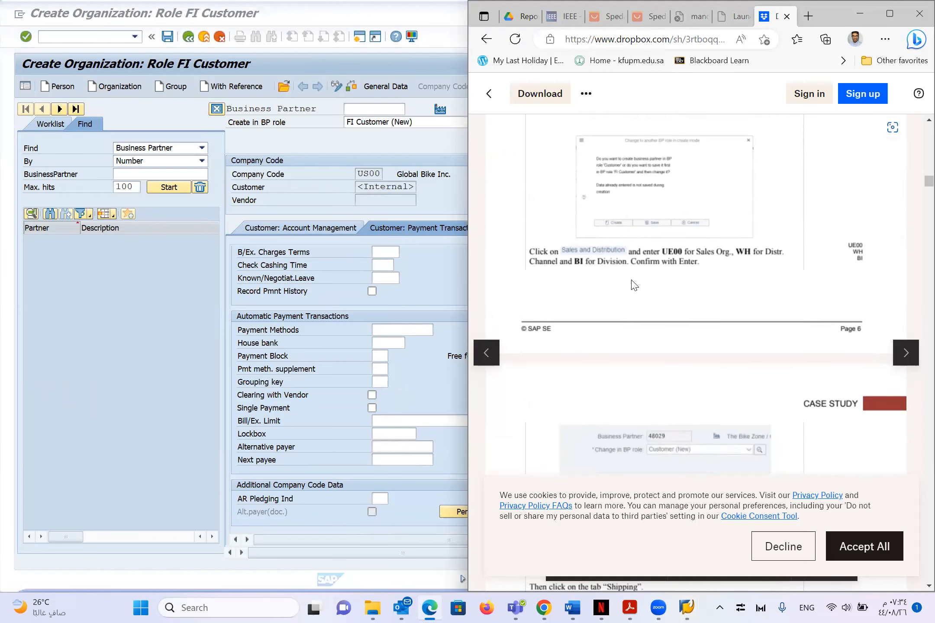
scroll(632, 286, "up", 1)
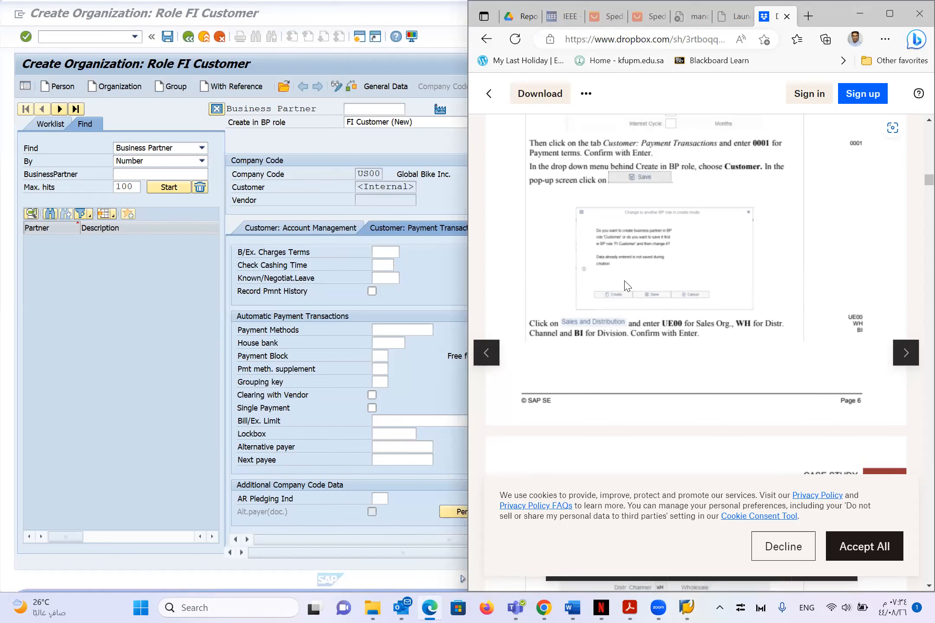
left_click(429, 274)
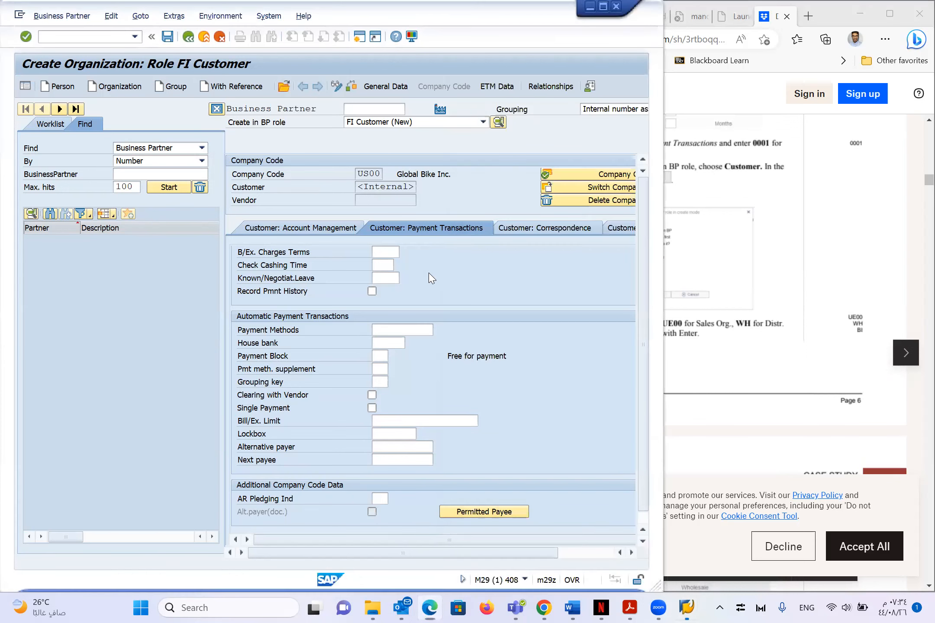
left_click(774, 285)
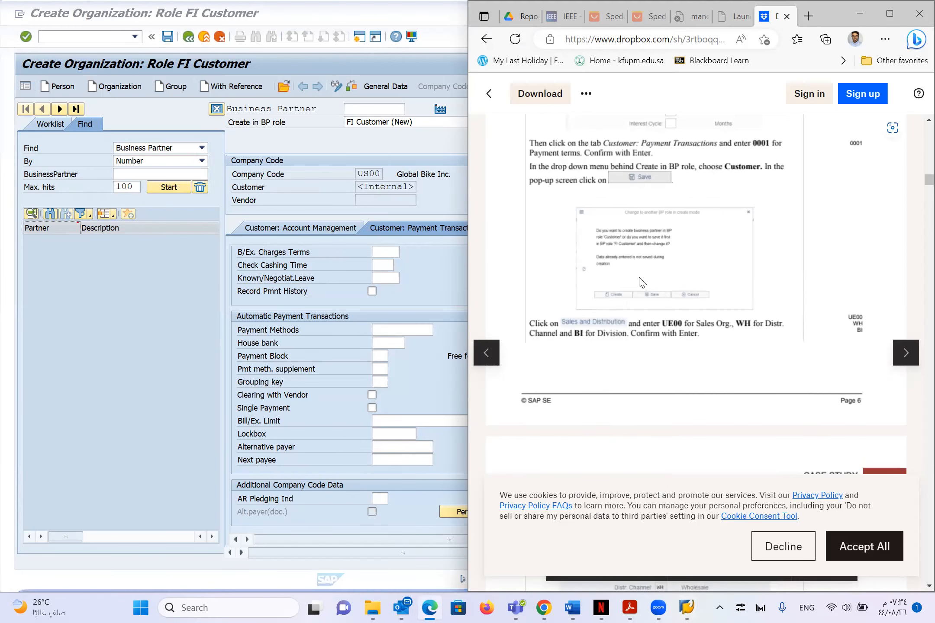
left_click(449, 272)
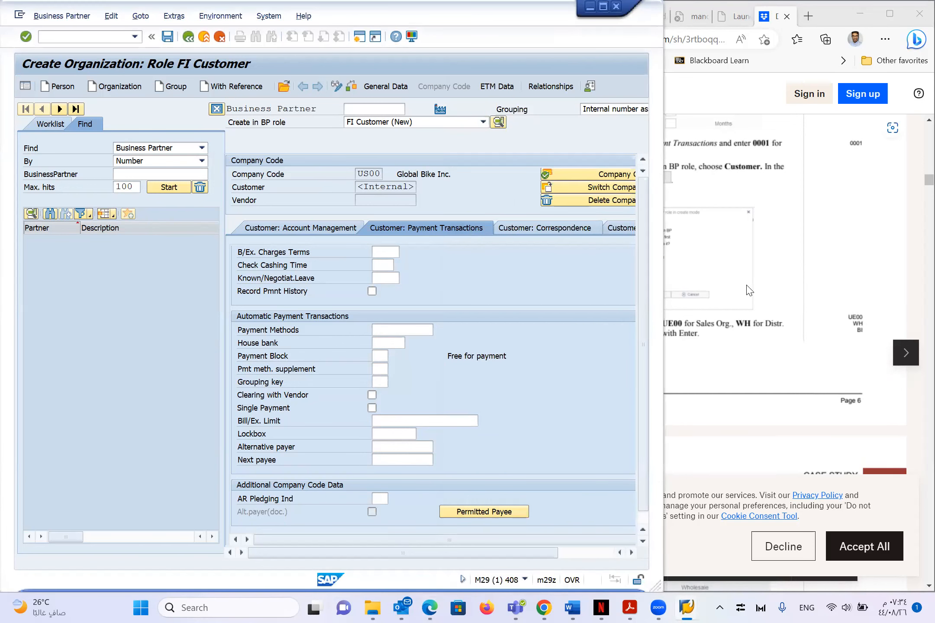
left_click_drag(662, 278, 736, 282)
left_click_drag(632, 279, 468, 281)
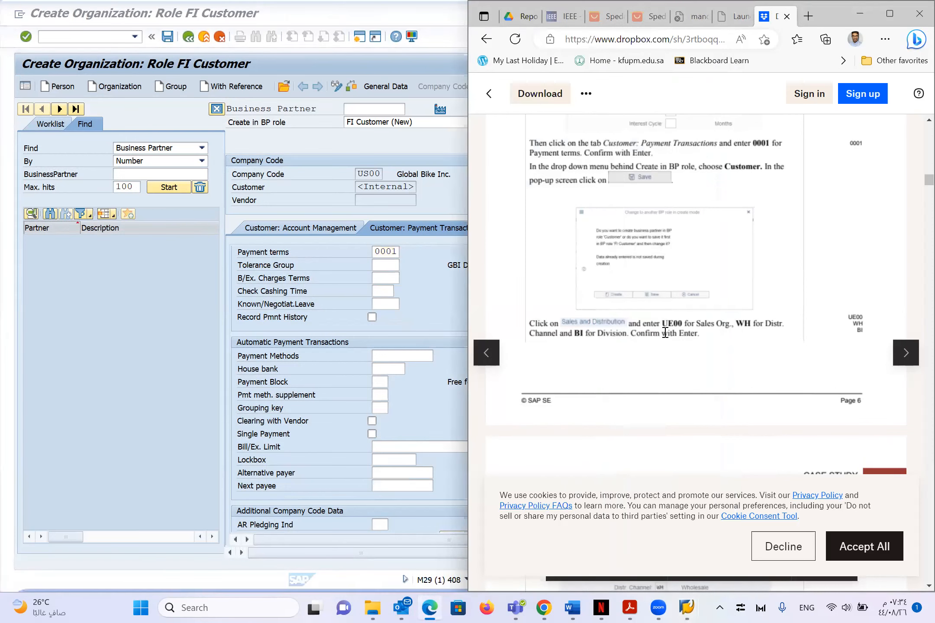
- Read the case study instructions on switching the BP role to Customer, saving in the pop-up and entering the sales area
scroll(666, 333, "up", 2)
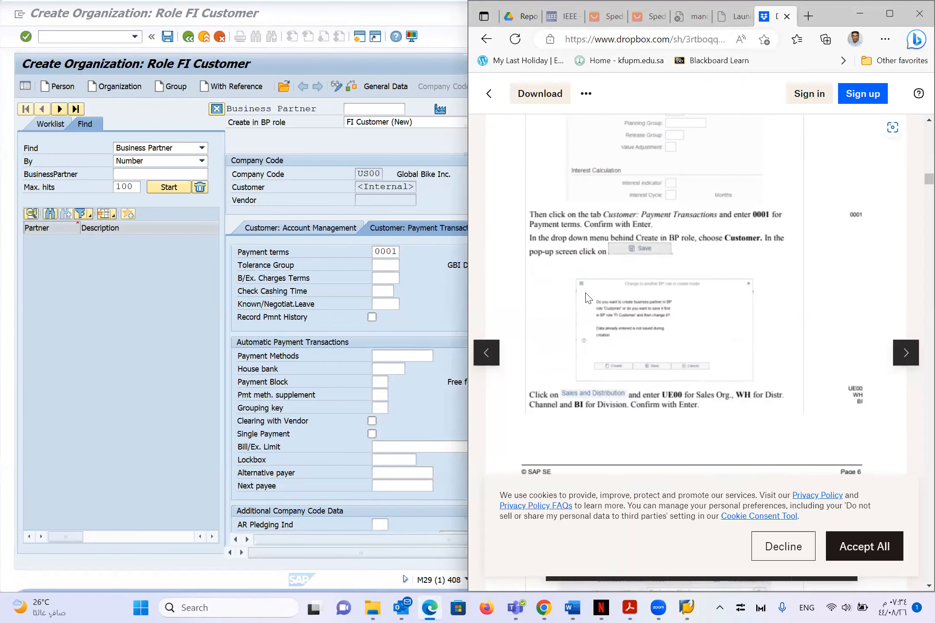
scroll(587, 298, "down", 4)
scroll(586, 298, "up", 3)
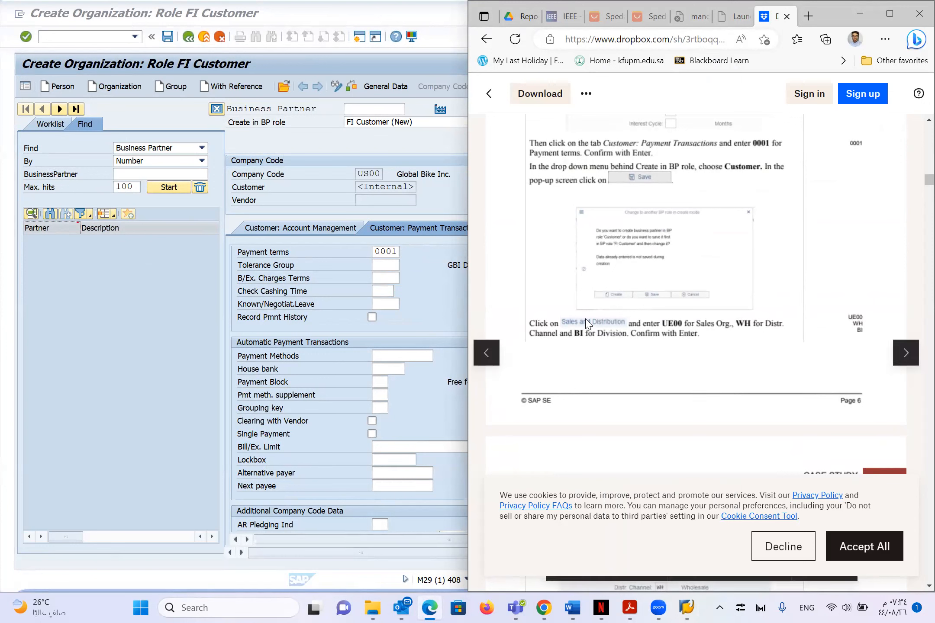
scroll(586, 323, "down", 2)
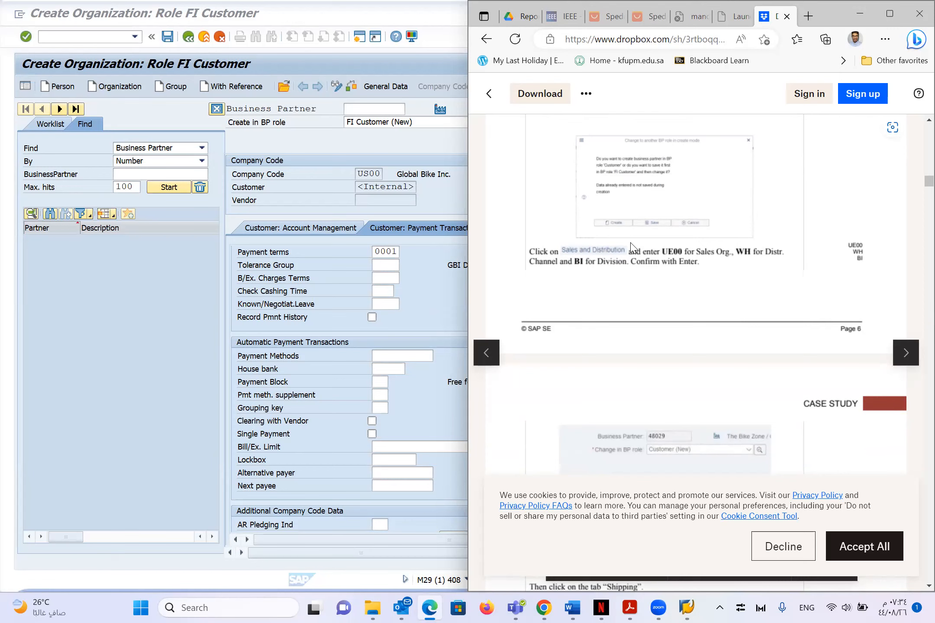
scroll(634, 242, "up", 5)
scroll(634, 241, "up", 2)
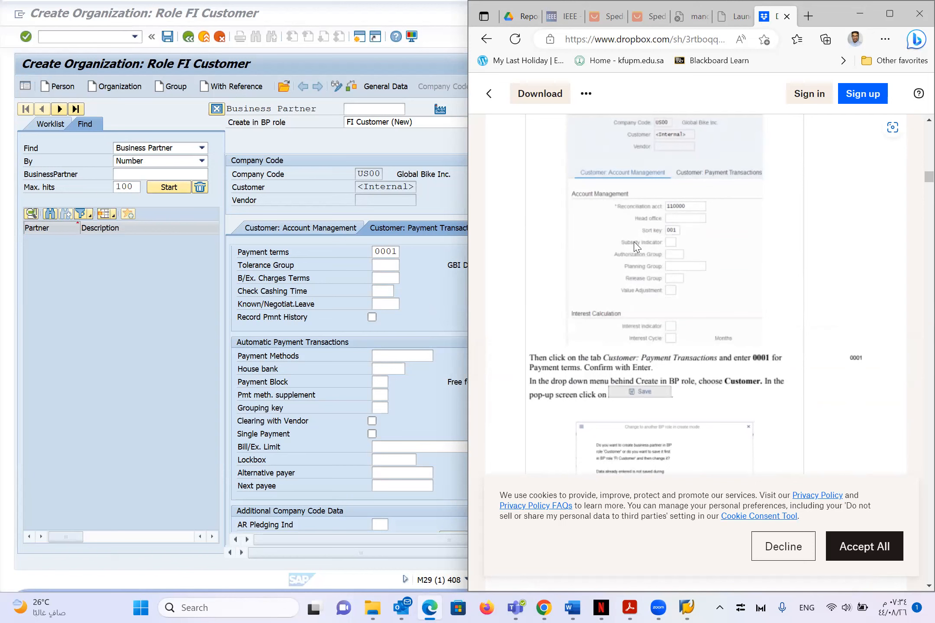
scroll(634, 247, "down", 2)
scroll(634, 247, "up", 2)
scroll(634, 249, "down", 2)
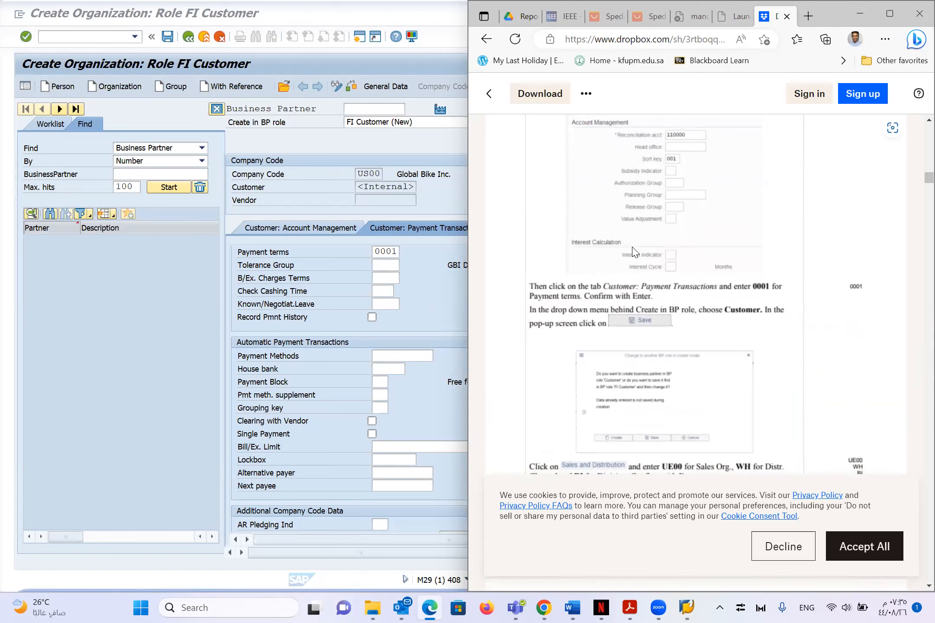
- Change the BP role to Customer, saving the business partner in the FI Customer role first, and acknowledge the confirmation
left_click(448, 305)
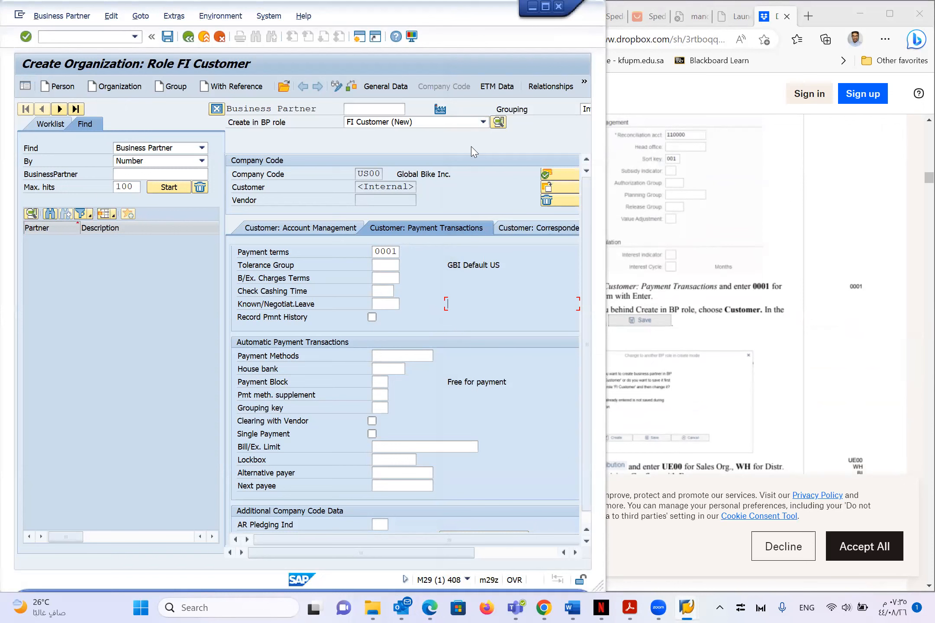
left_click(484, 123)
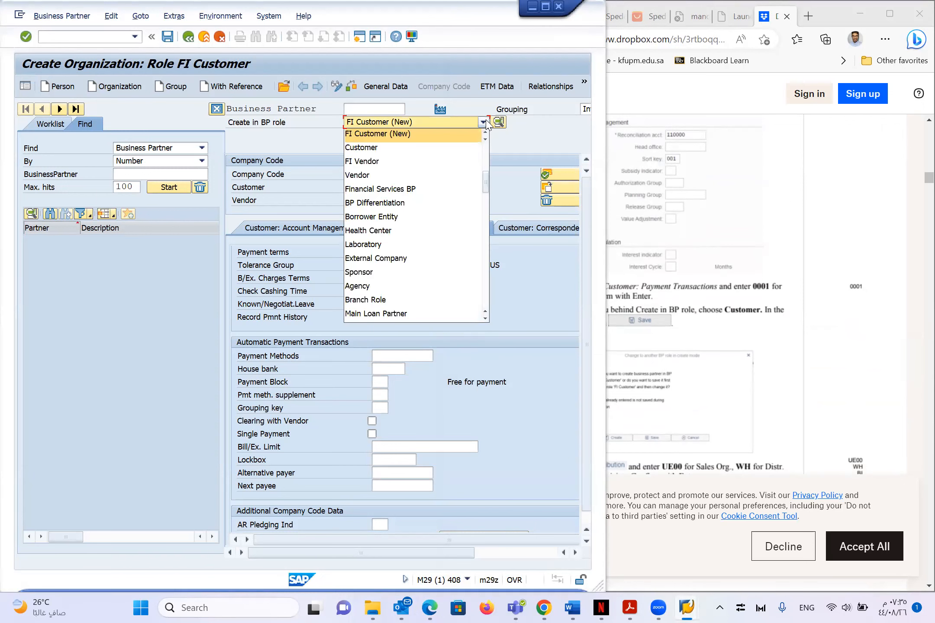
left_click(397, 150)
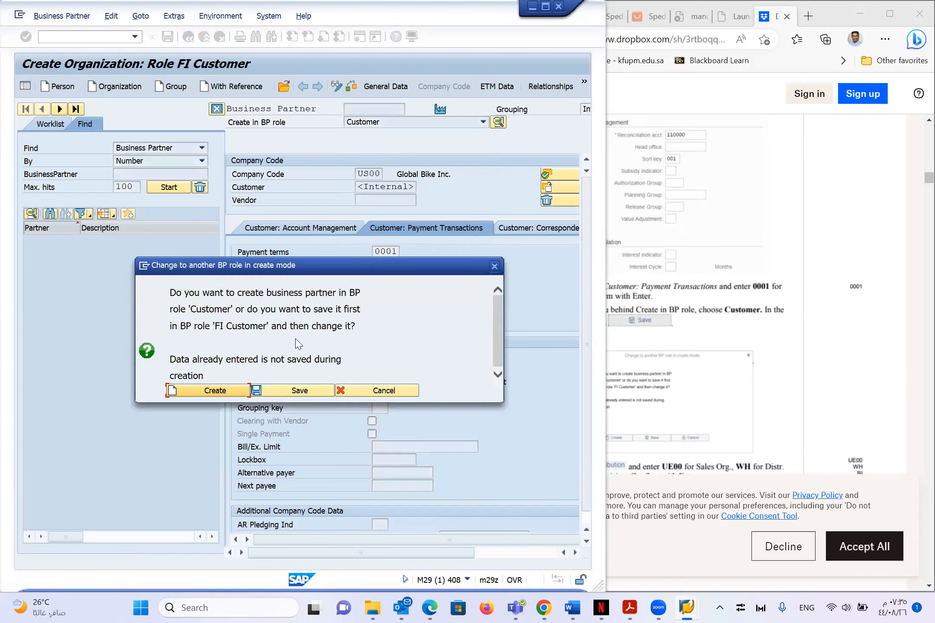
left_click(279, 389)
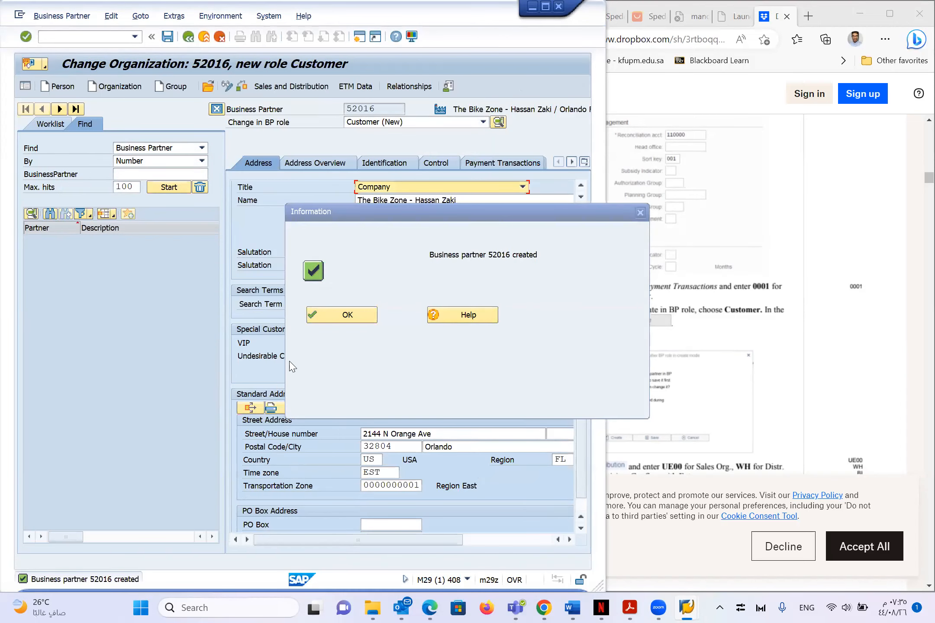
left_click(325, 318)
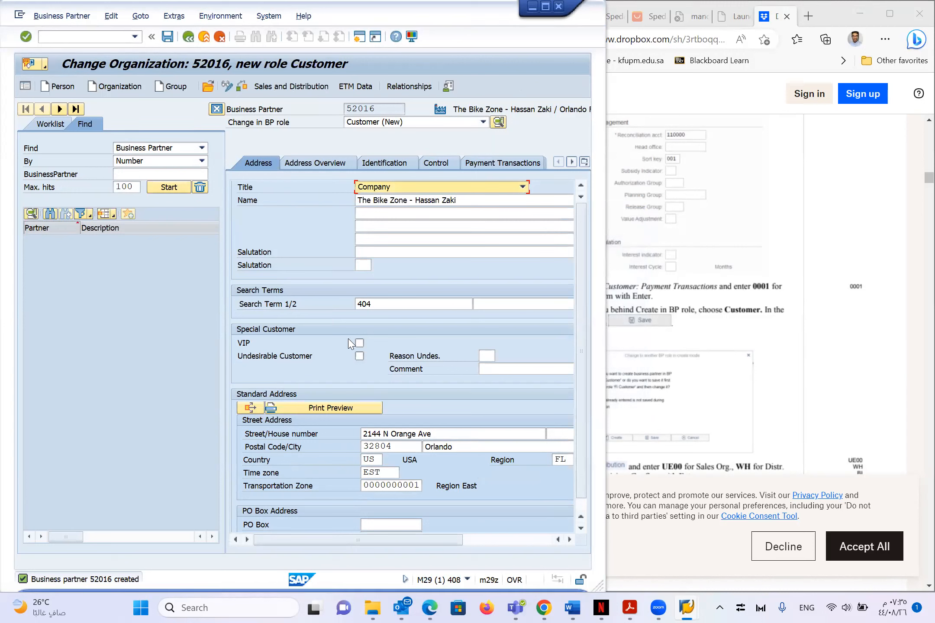
- Open the customer's Sales and Distribution data and narrow the SAP window to uncover the sales area instructions
left_click(302, 86)
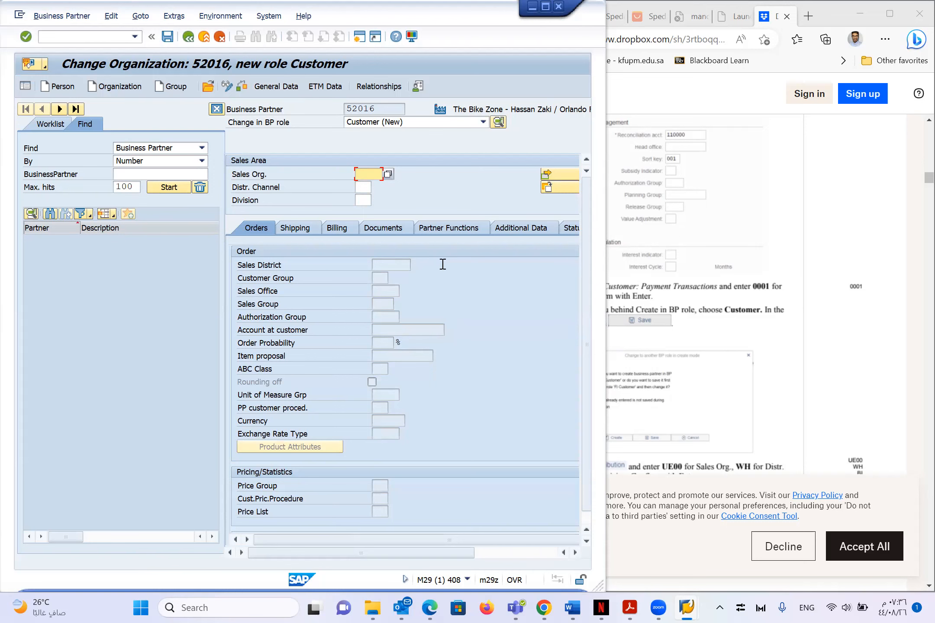
left_click(649, 294)
scroll(662, 303, "down", 5)
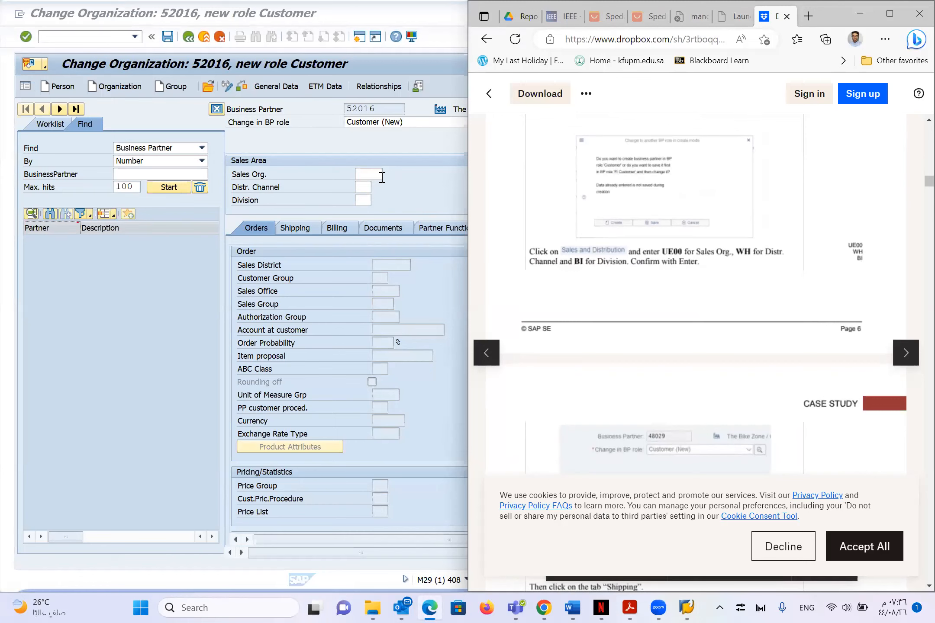
left_click(429, 188)
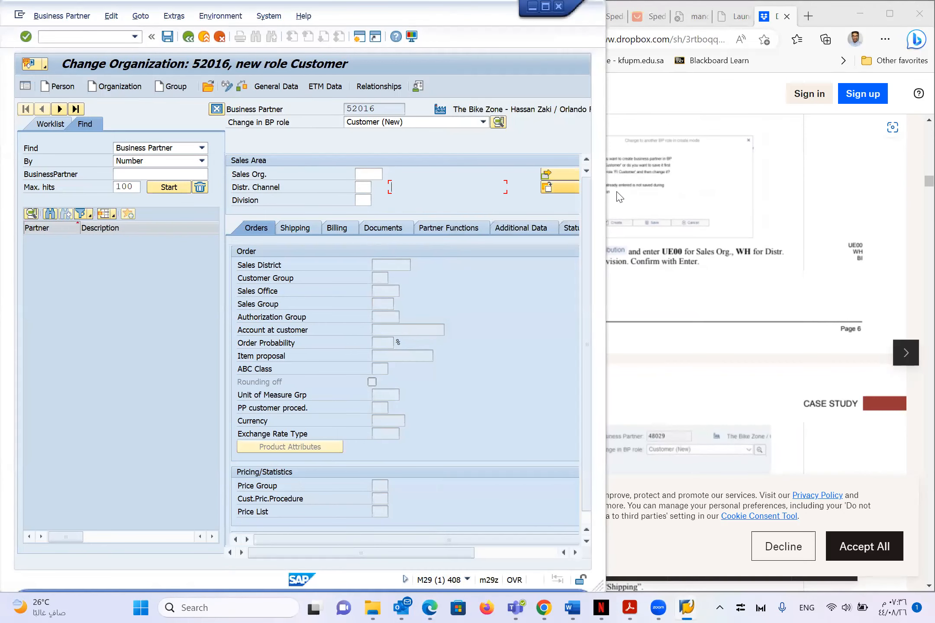
left_click_drag(608, 200, 486, 199)
left_click(318, 174)
left_click_drag(316, 551, 286, 551)
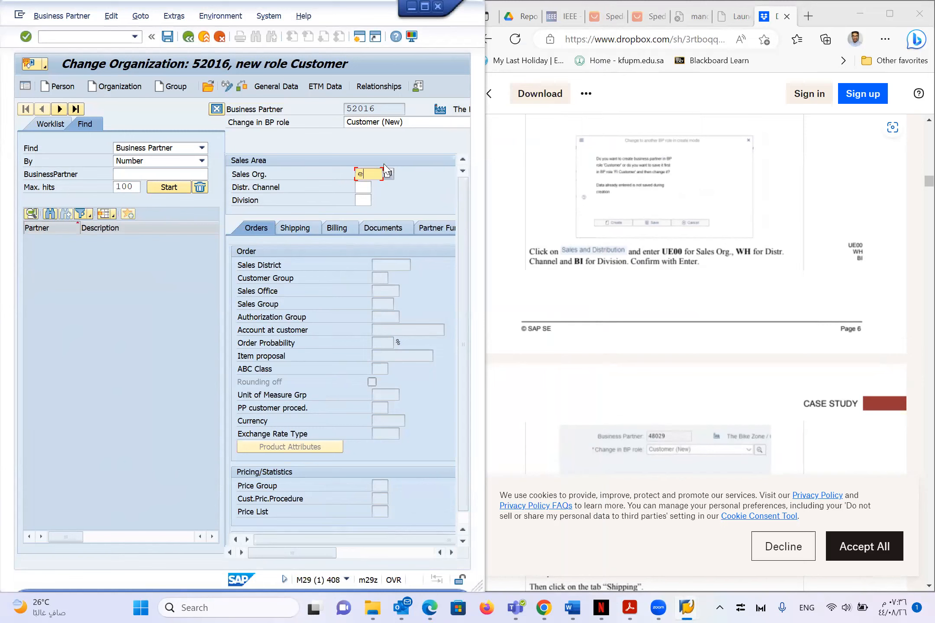
- Set the Sales Org. to UE00 in the customer's sales area and dismiss the error dialog
type("R")
key("BackSpace")
type("UE00")
key("Return")
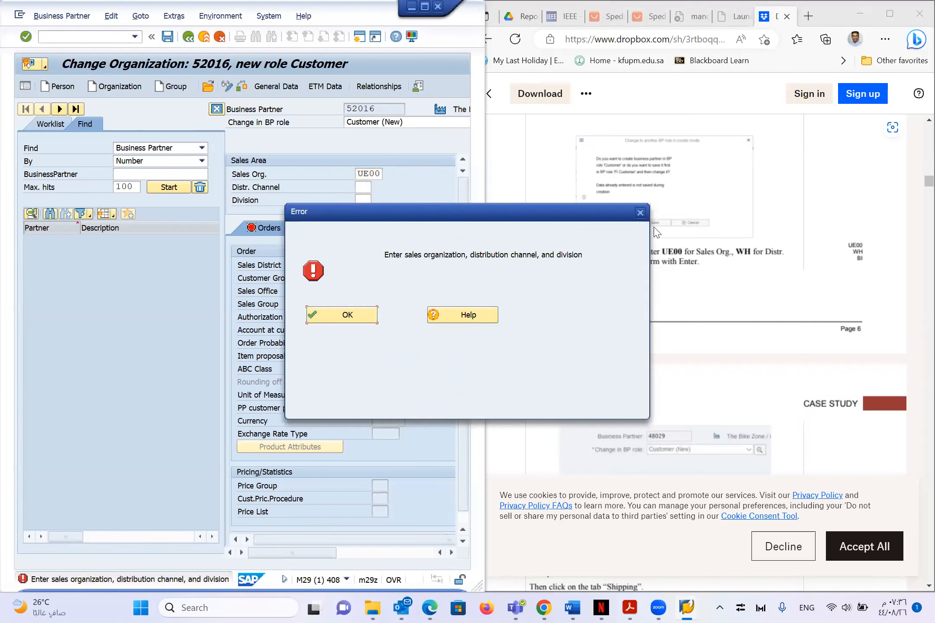
left_click(640, 212)
left_click(429, 194)
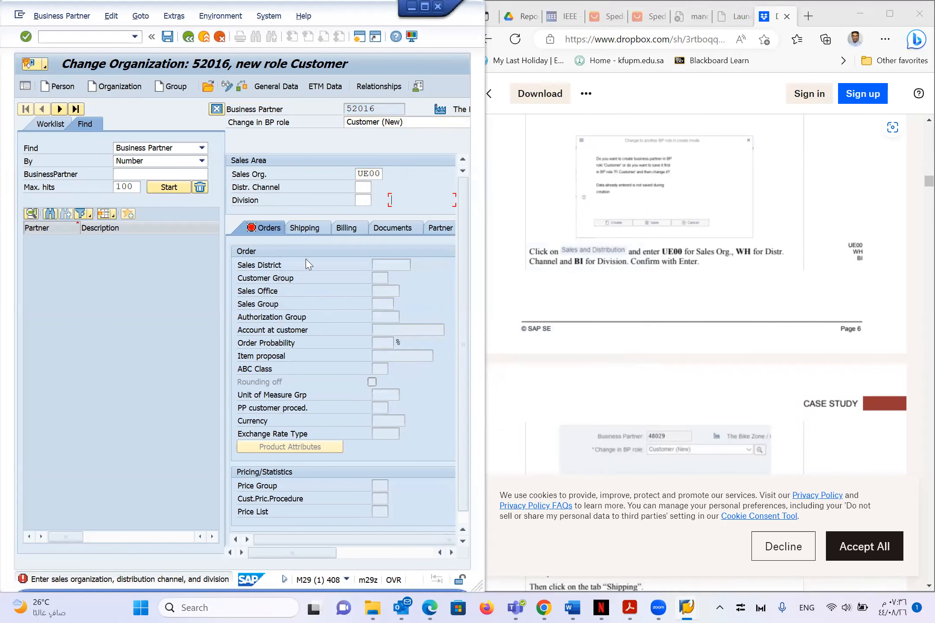
- Set the Distr. Channel to WH and the Division to BI in the customer's sales area
left_click(358, 188)
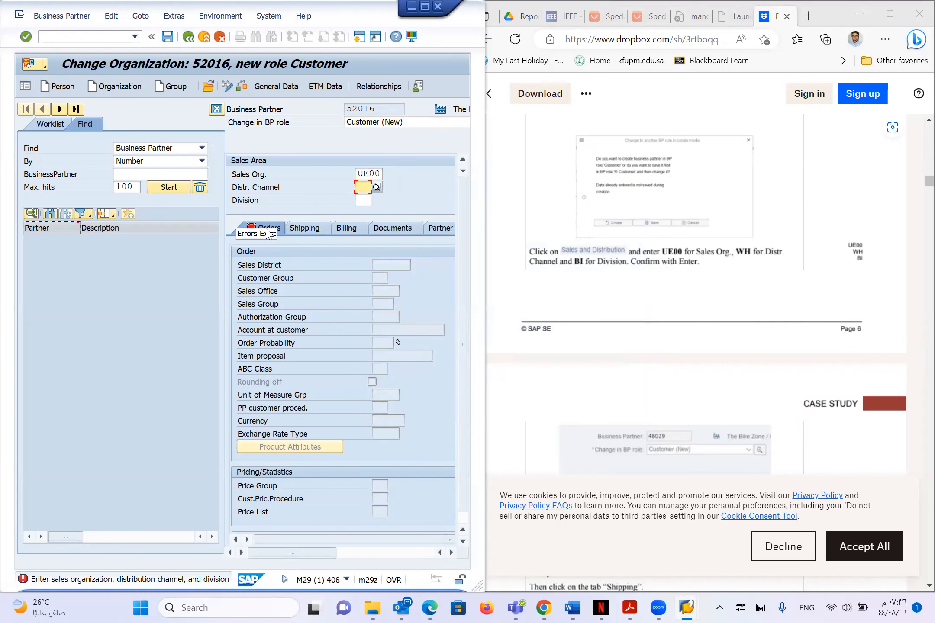
left_click(365, 173)
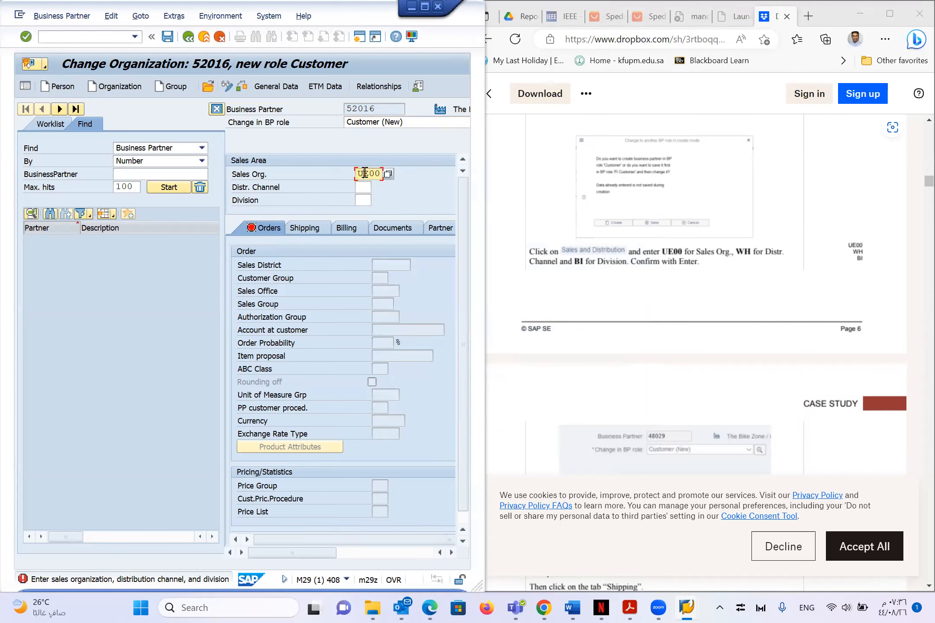
left_click(363, 187)
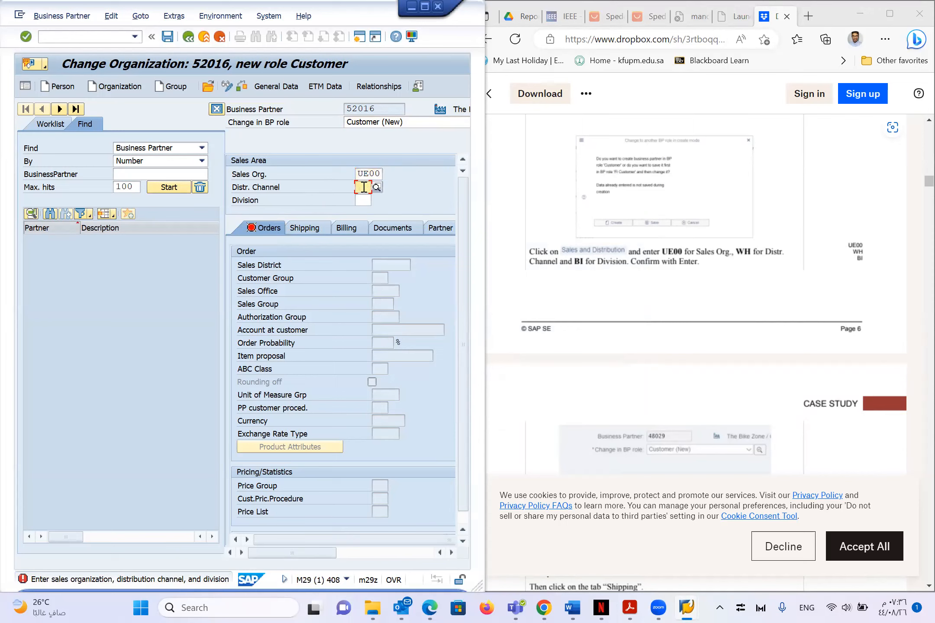
type("WH")
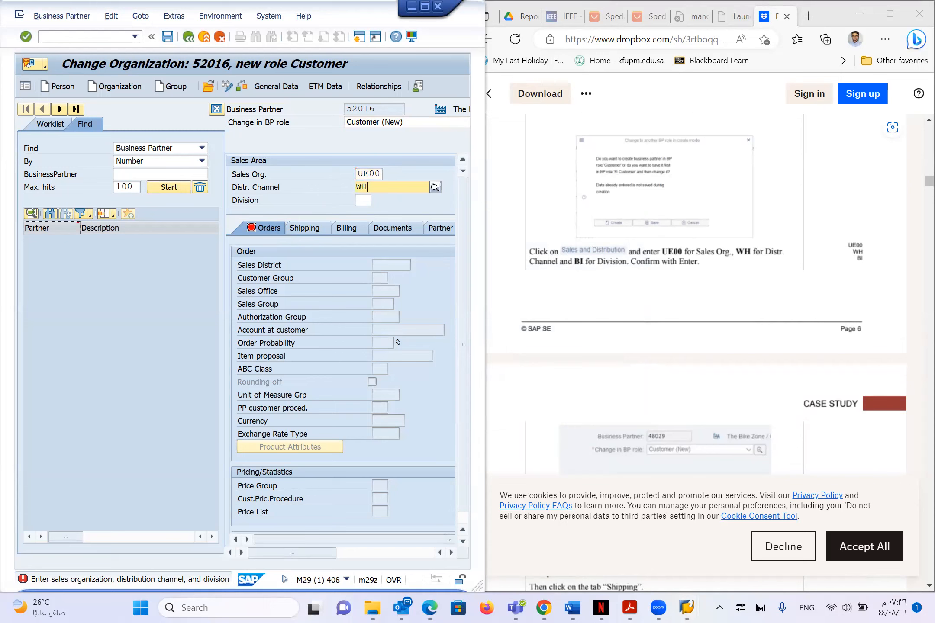
left_click(365, 212)
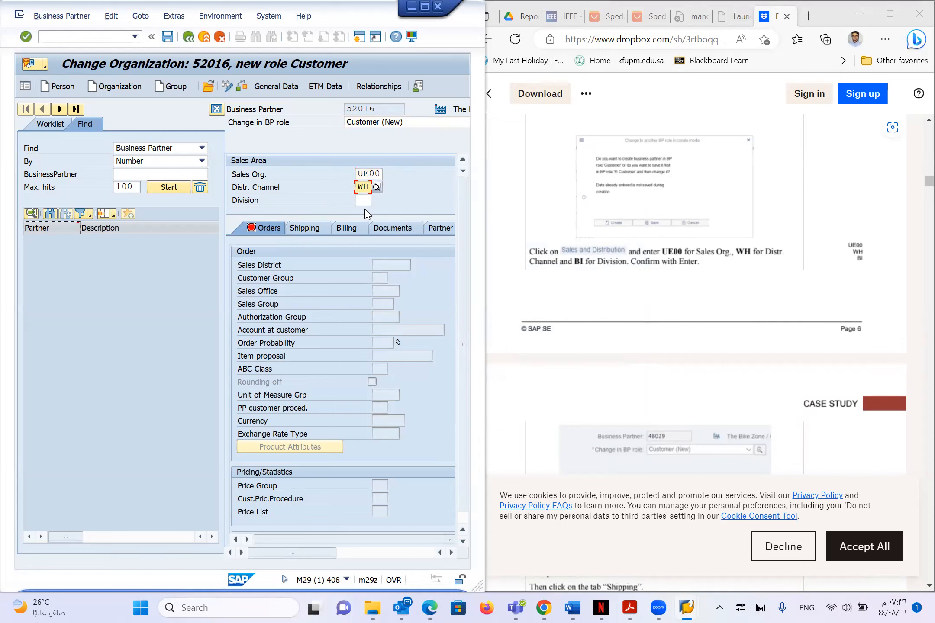
left_click(364, 201)
type("BI")
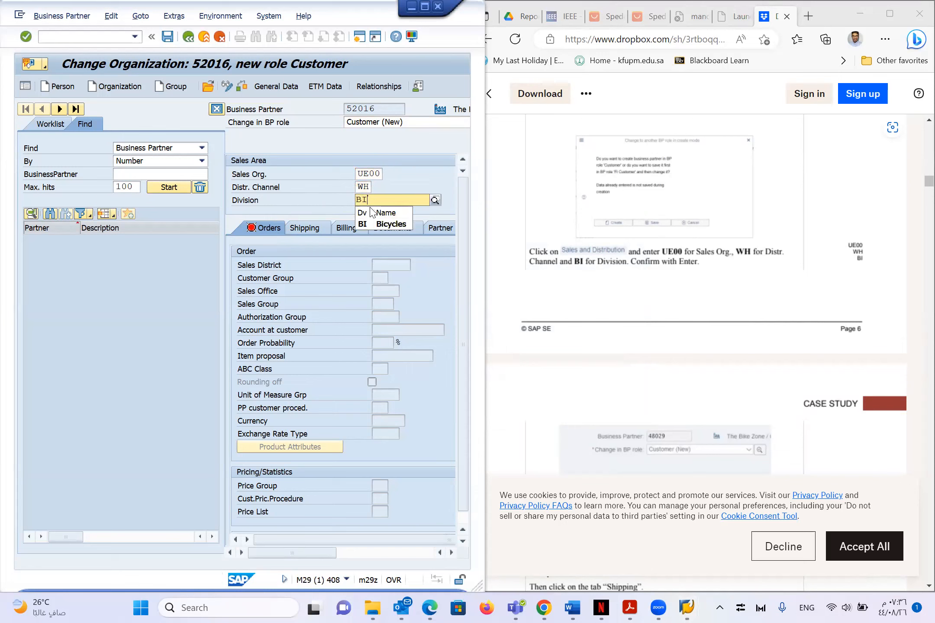
- Confirm the sales area with Division BI and set the Sales District to US0003 in the customer's order data
left_click(366, 228)
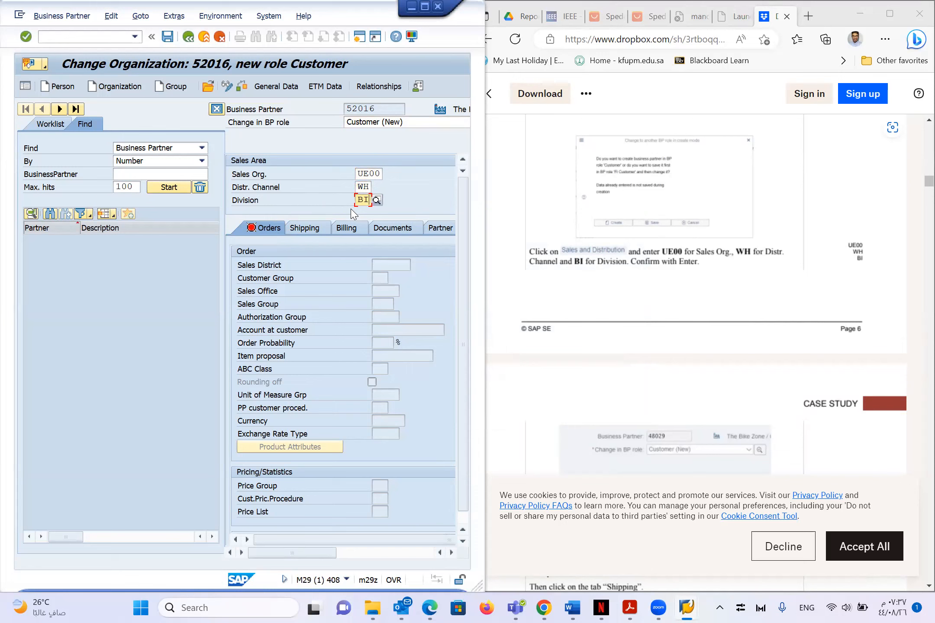
key("Return")
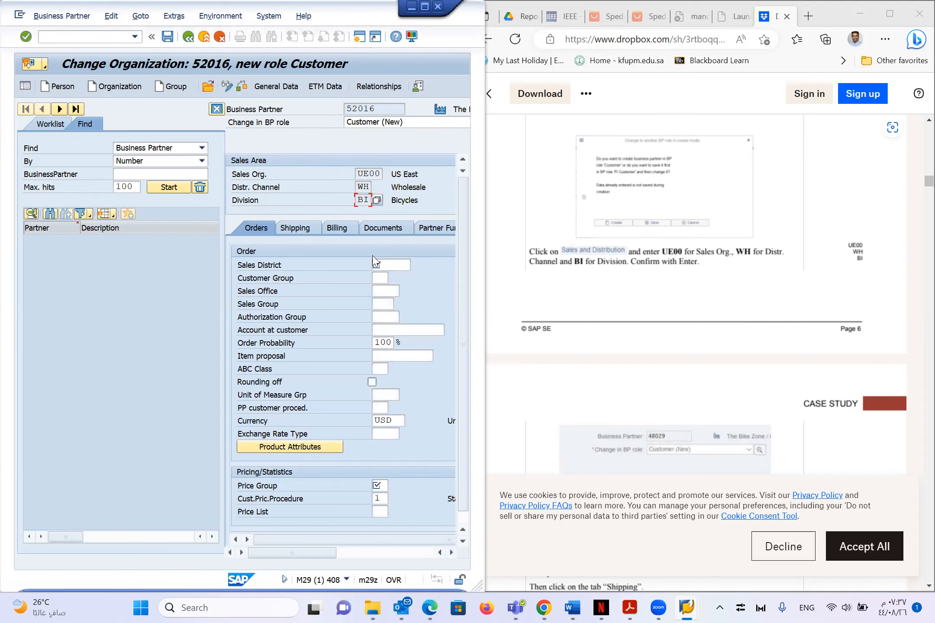
left_click(386, 264)
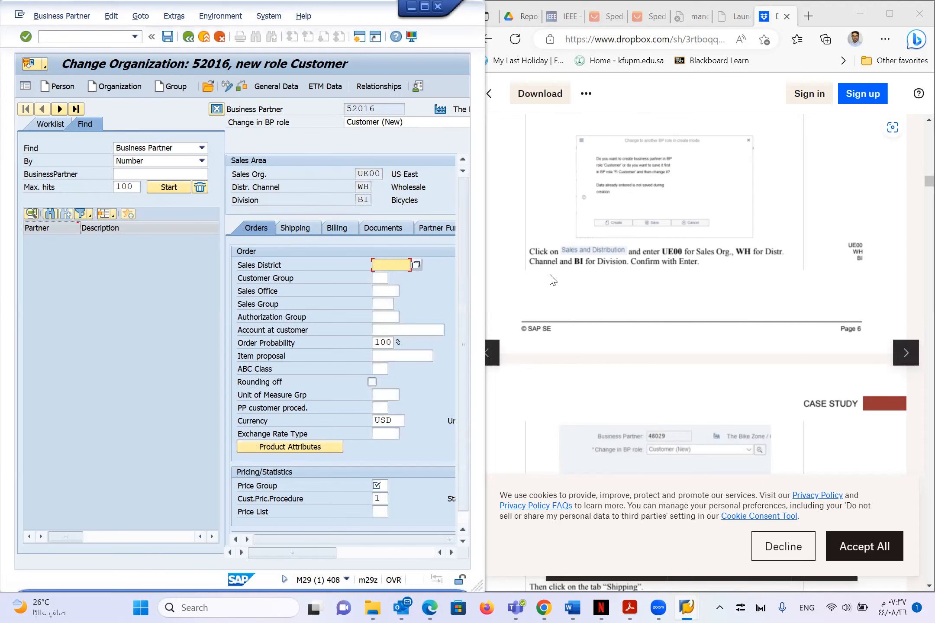
scroll(551, 272, "down", 8)
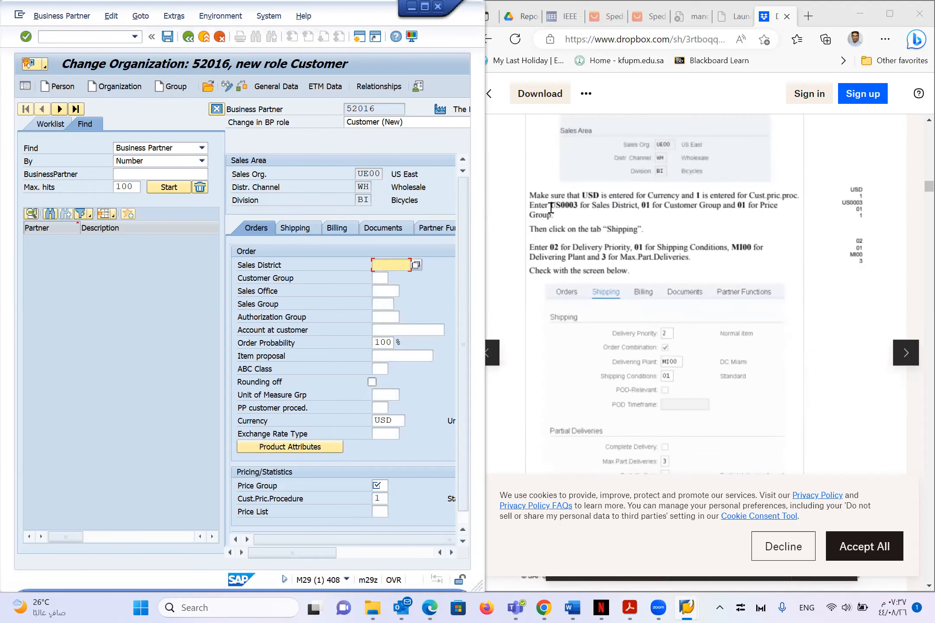
scroll(600, 207, "up", 2)
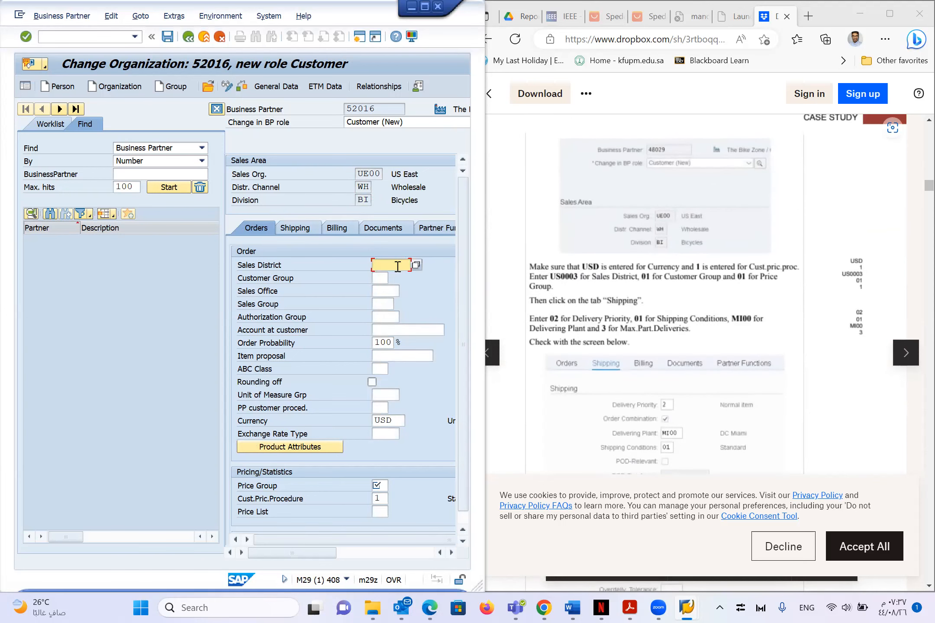
key("F4")
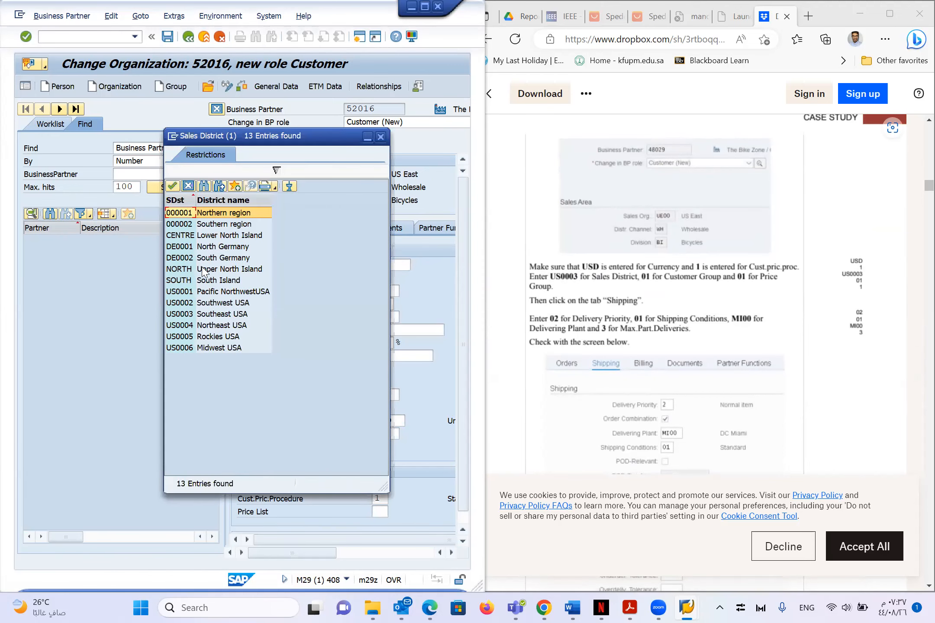
left_click(205, 315)
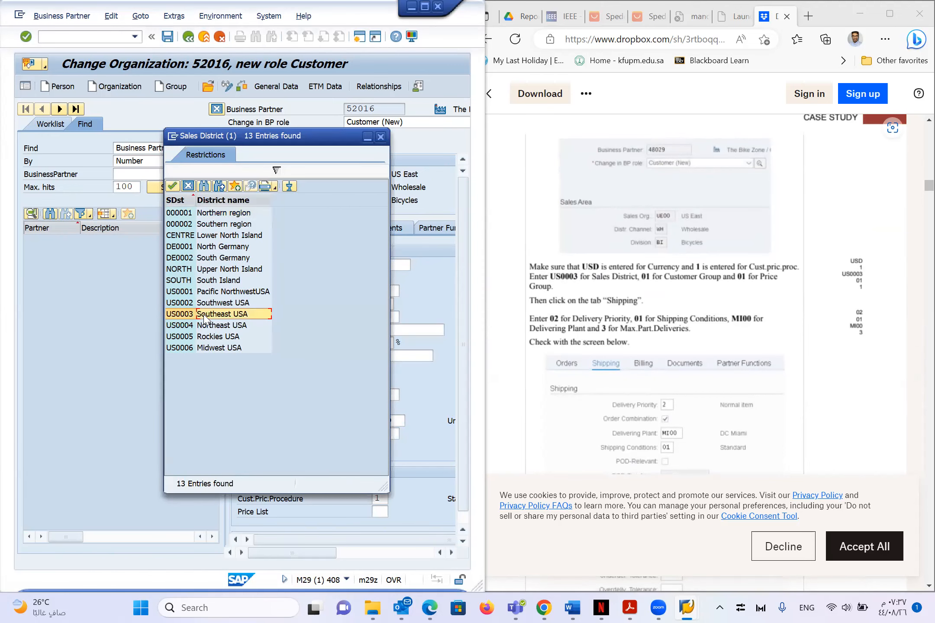
double_click(205, 315)
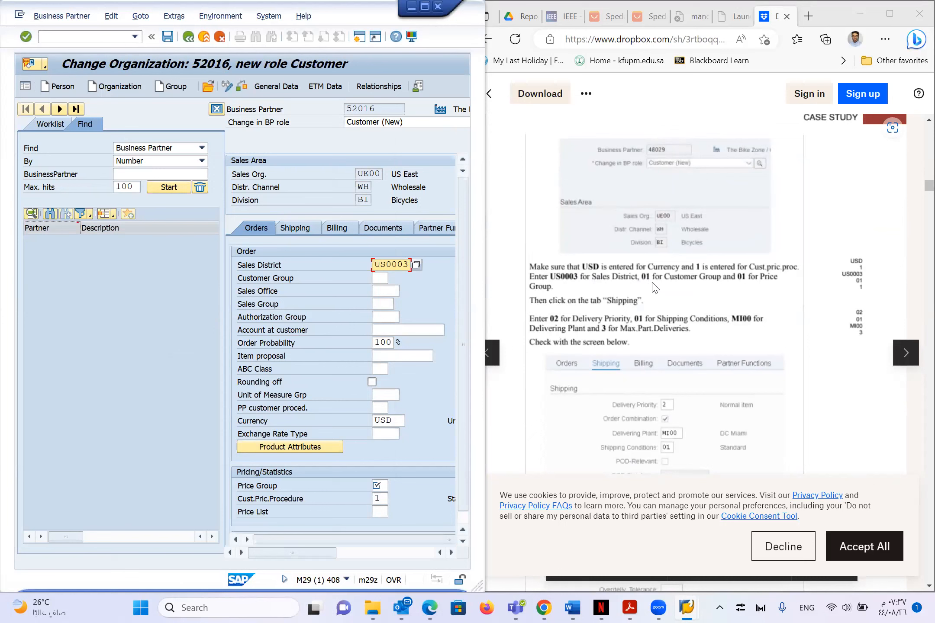
- Set both the Customer Group and the Price Group to 01 in the customer's order data
left_click(375, 284)
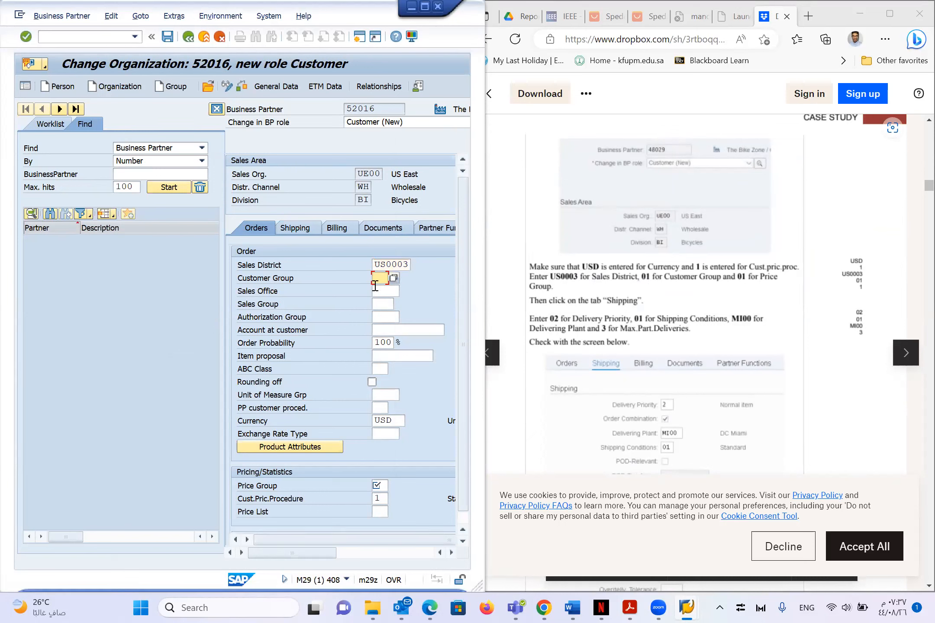
type("01")
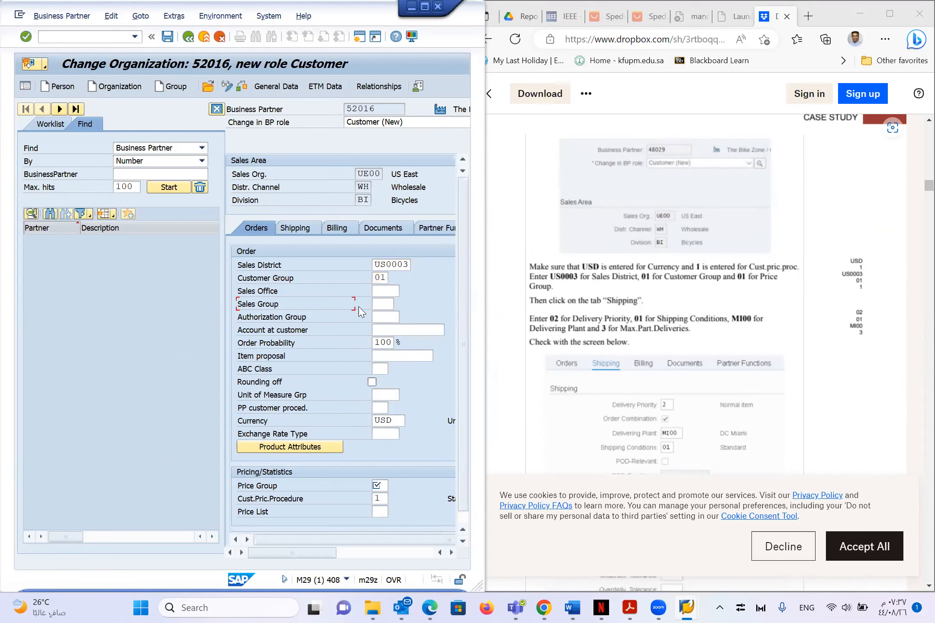
left_click(386, 305)
left_click(381, 485)
scroll(371, 481, "down", 1)
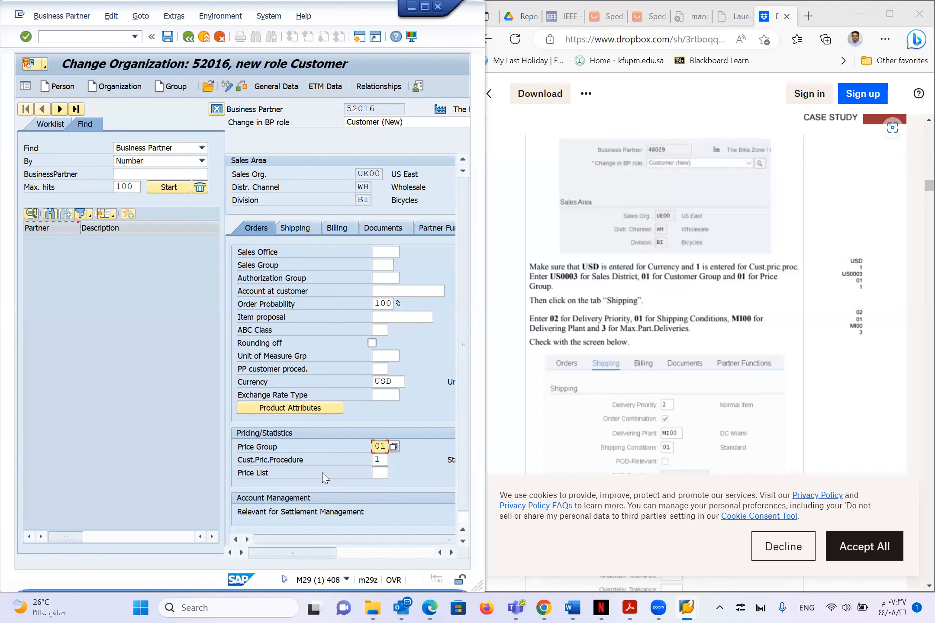
scroll(325, 478, "down", 1)
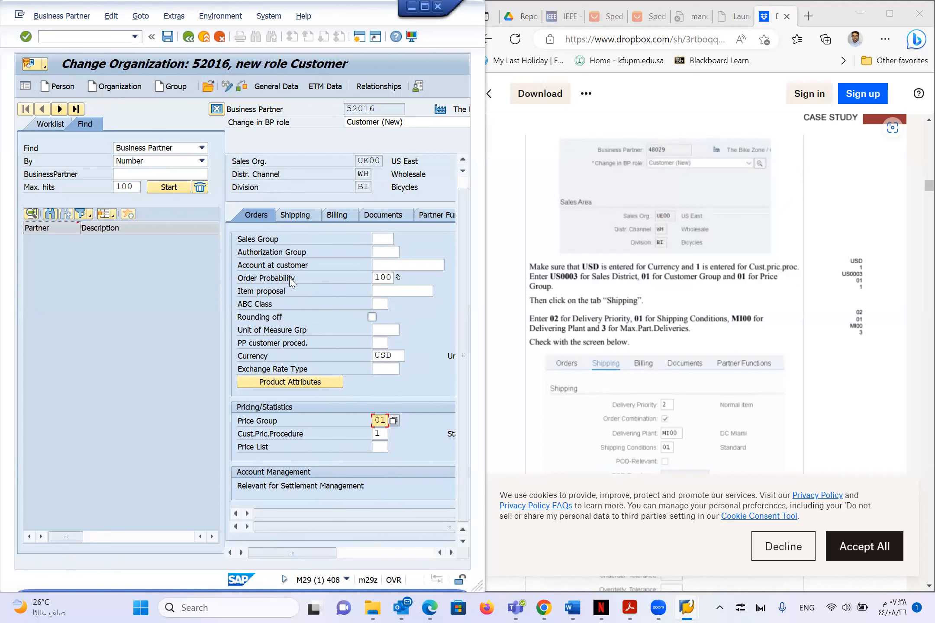
scroll(267, 279, "up", 1)
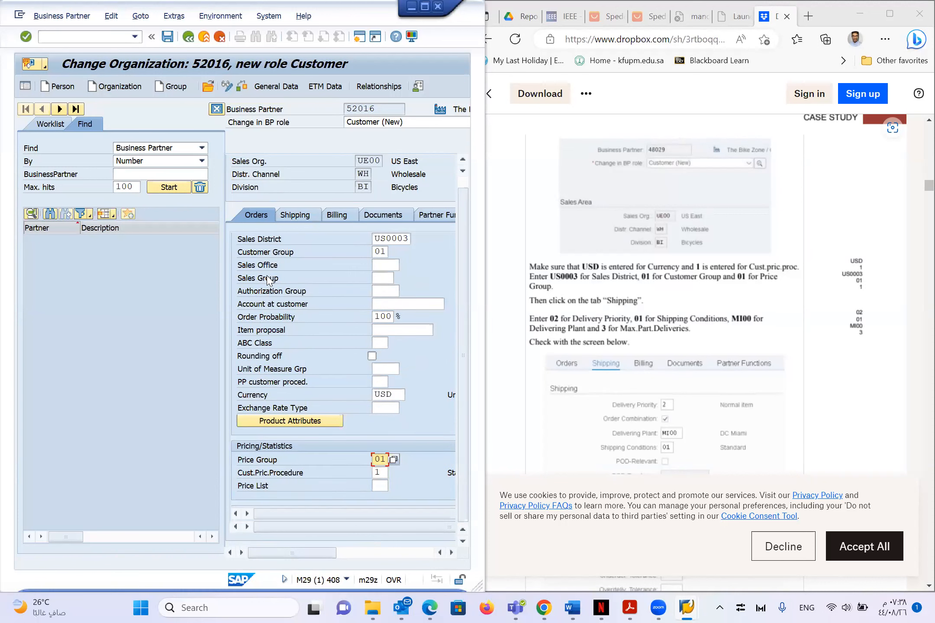
double_click(384, 253)
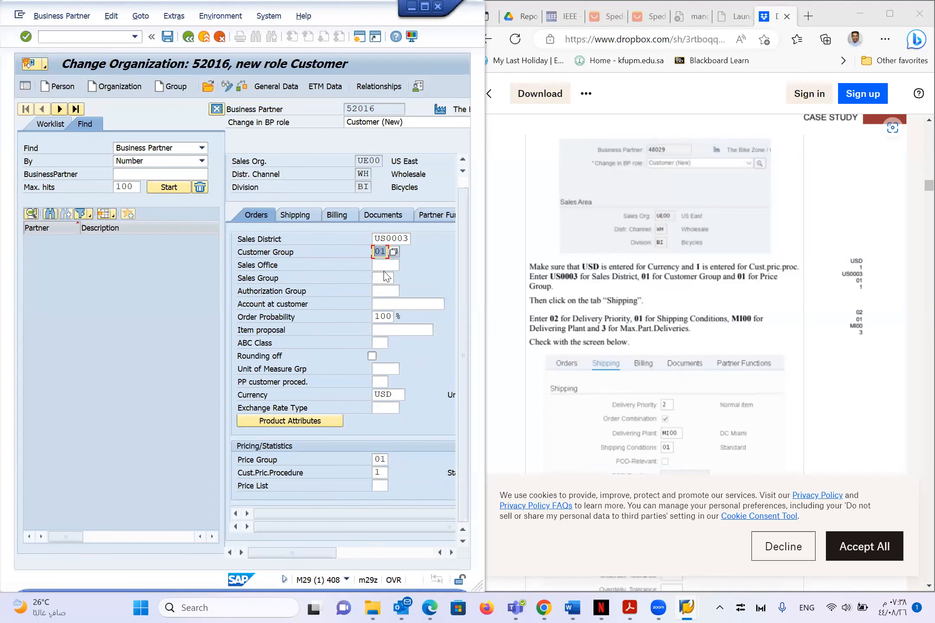
- In the customer's shipping data, set the Delivery Priority to 02 and the Delivering Plant to MI00
left_click(302, 216)
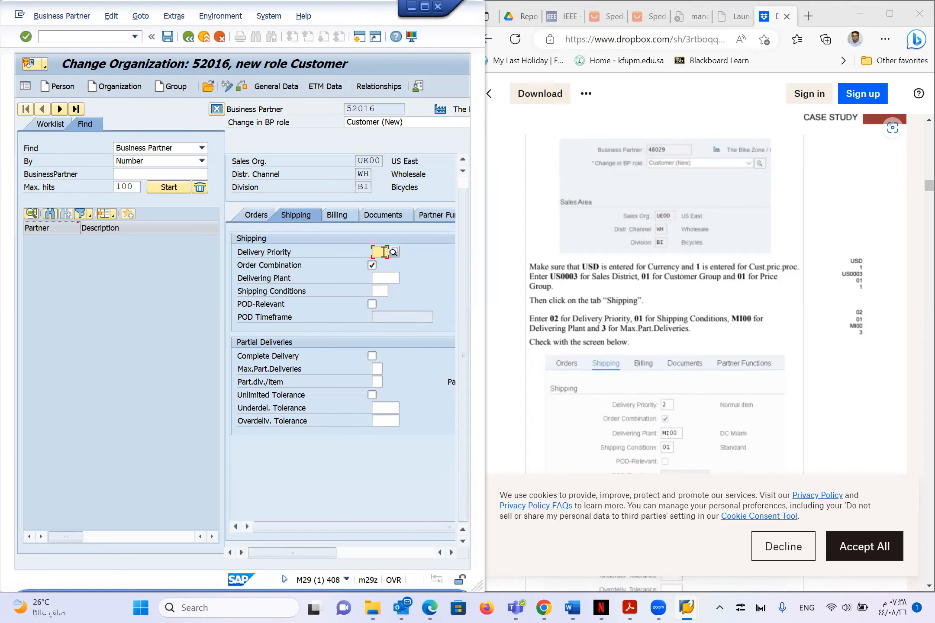
type("02")
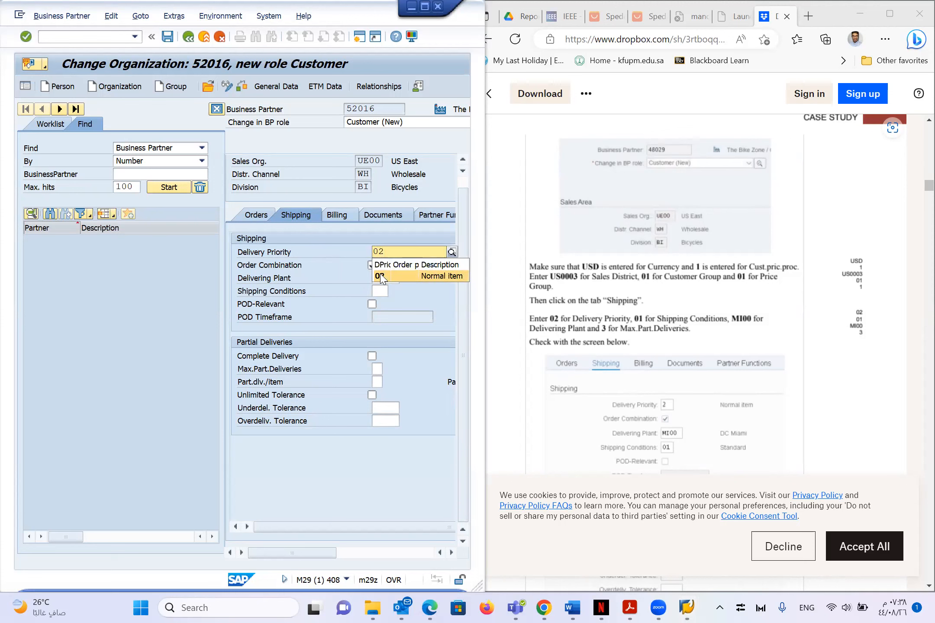
left_click(381, 278)
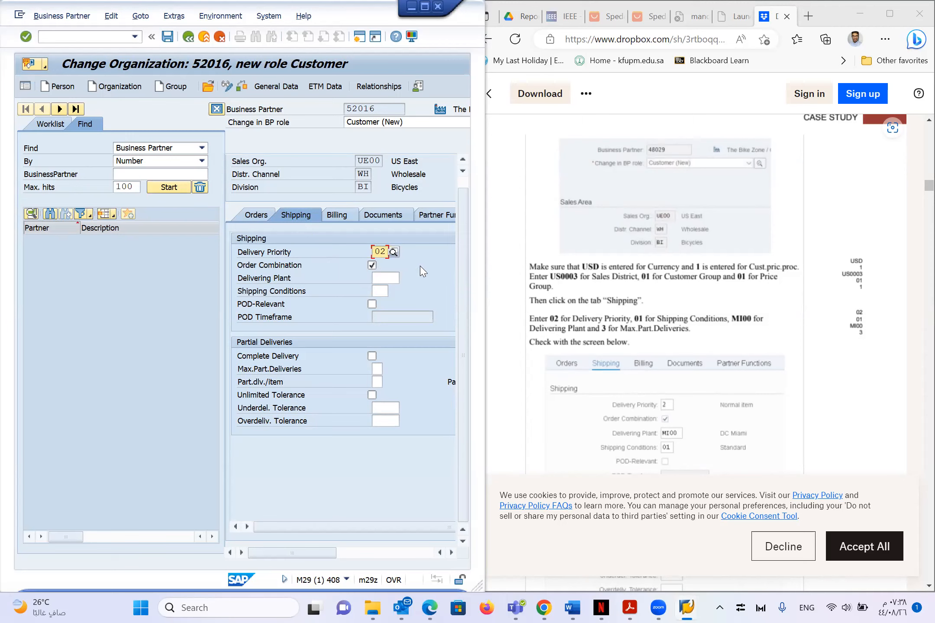
left_click(382, 281)
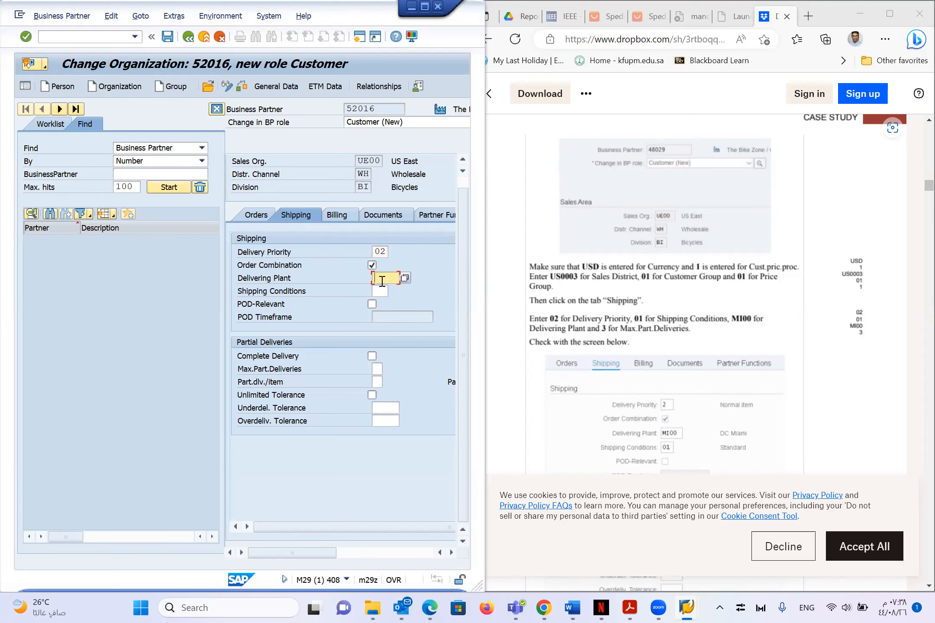
type("MI00")
- Set the Shipping Conditions to 01 (Standard) and Max.Part.Deliveries to 3 in the customer's shipping data
left_click(380, 292)
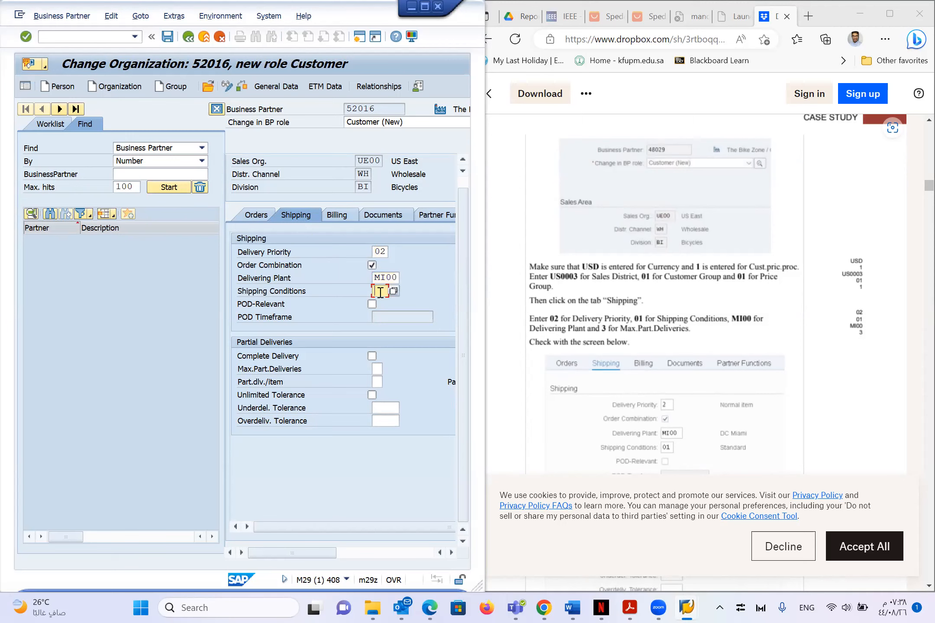
type("01")
key("Return")
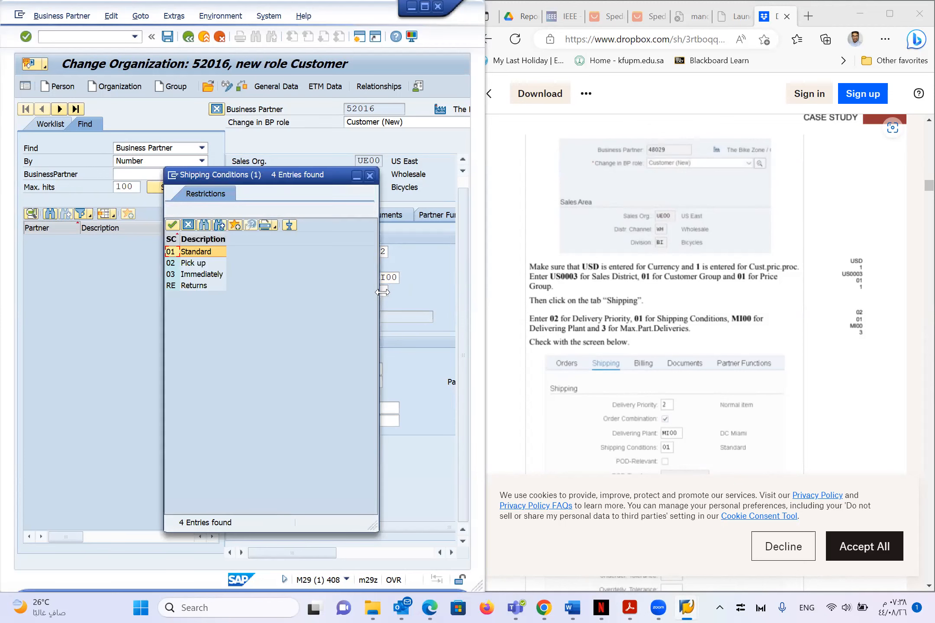
double_click(183, 254)
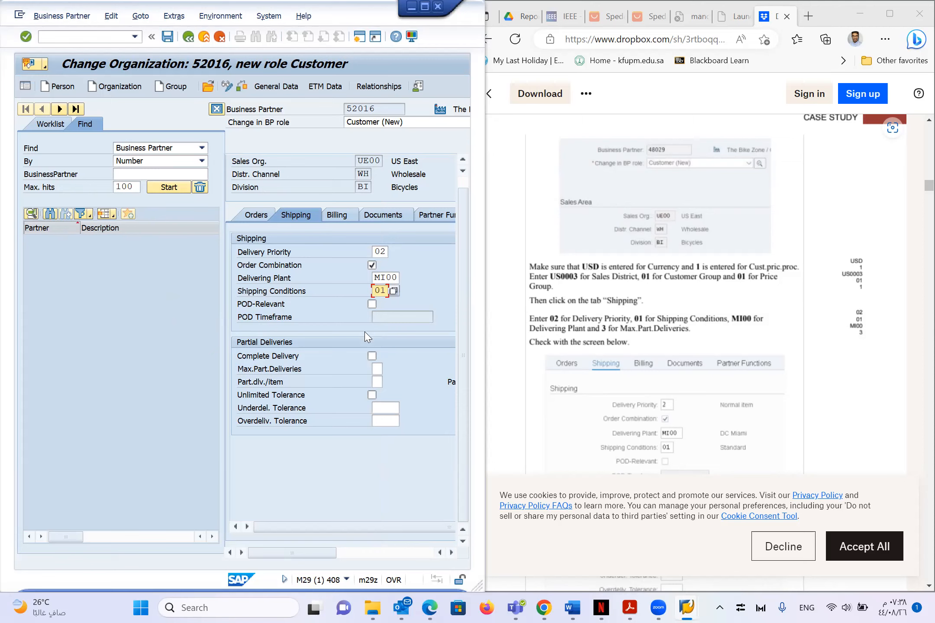
left_click(378, 368)
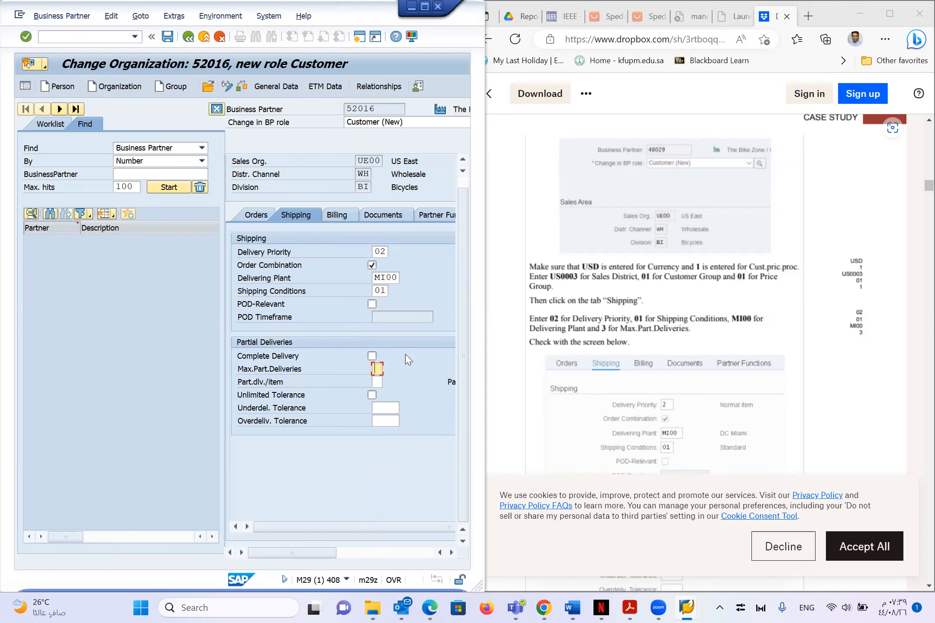
type("3")
- In the customer's billing data, set the Incoterms to FOB and Incoterms Location 1 to Miami
scroll(554, 317, "down", 3)
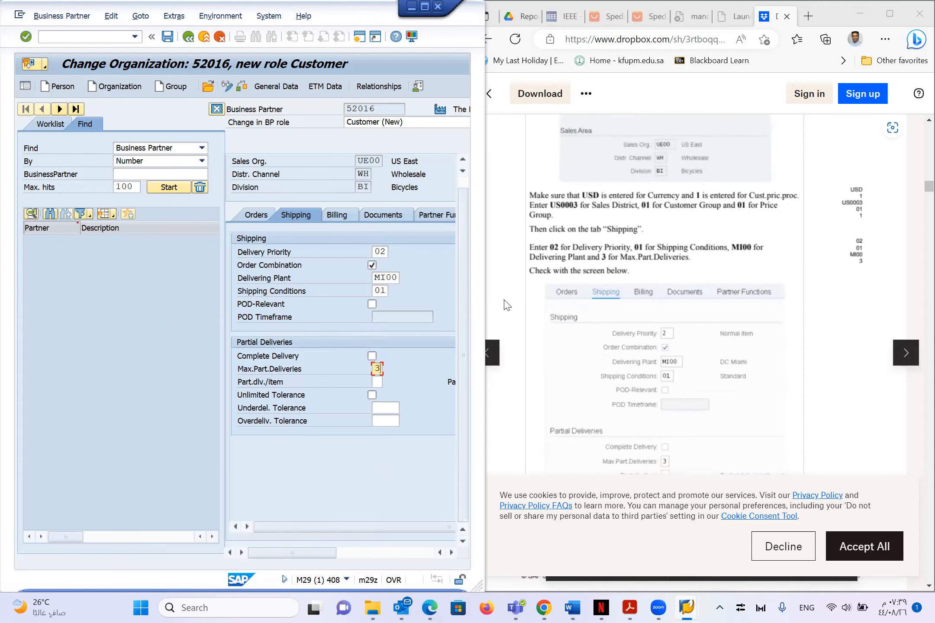
scroll(555, 318, "down", 10)
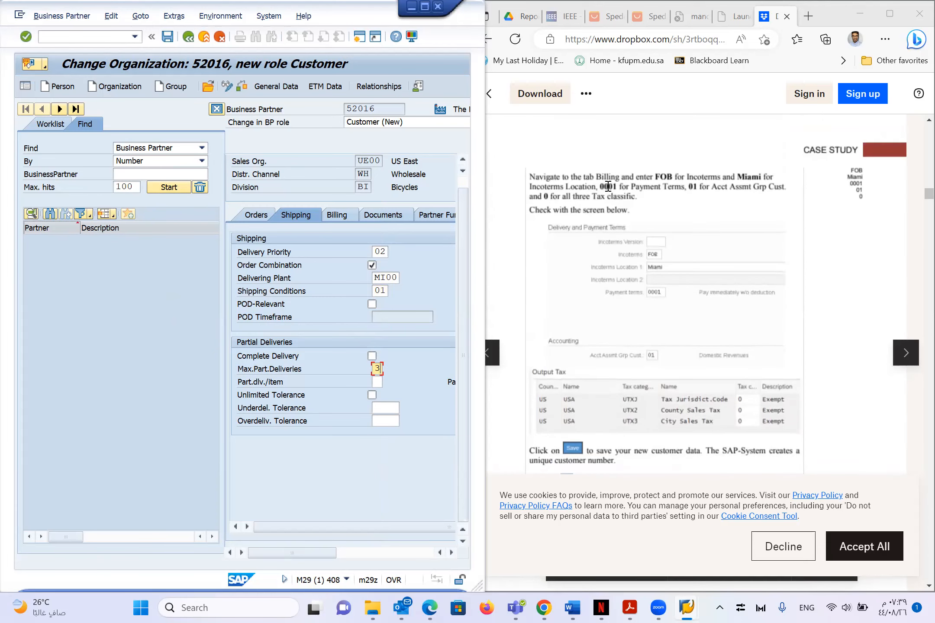
left_click(336, 217)
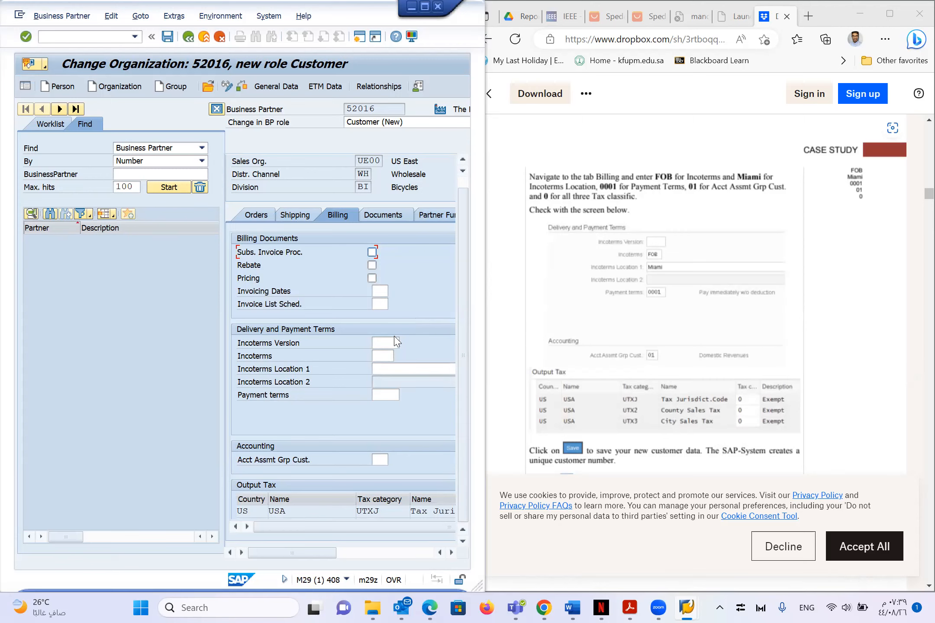
left_click(382, 355)
type("FOB")
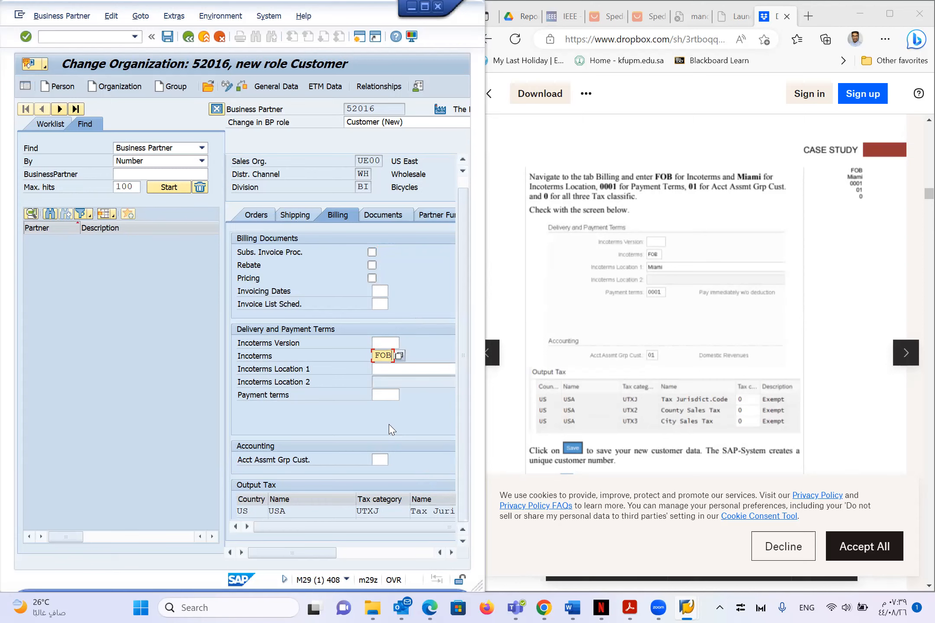
left_click(383, 372)
type("M")
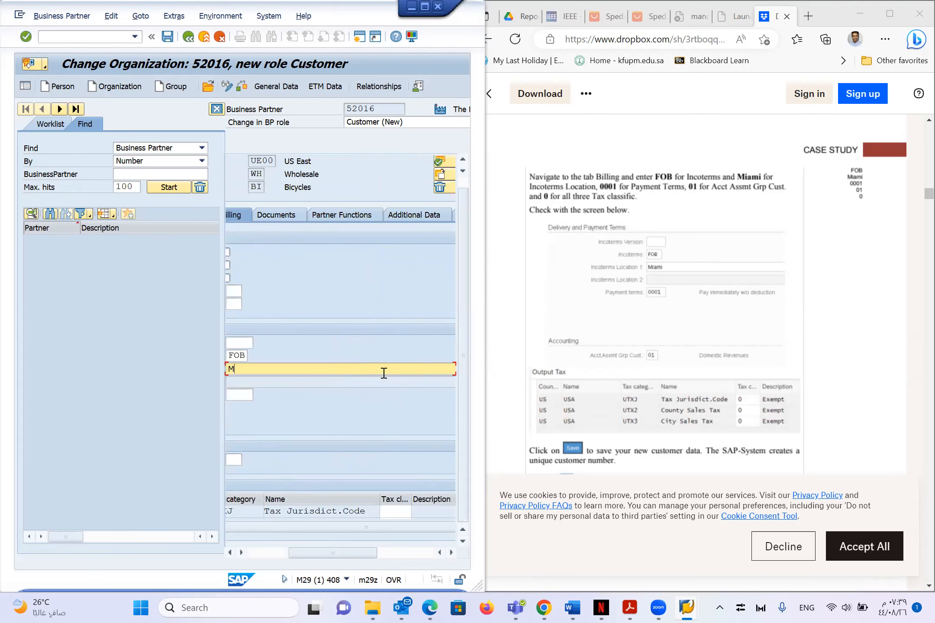
type("Iami")
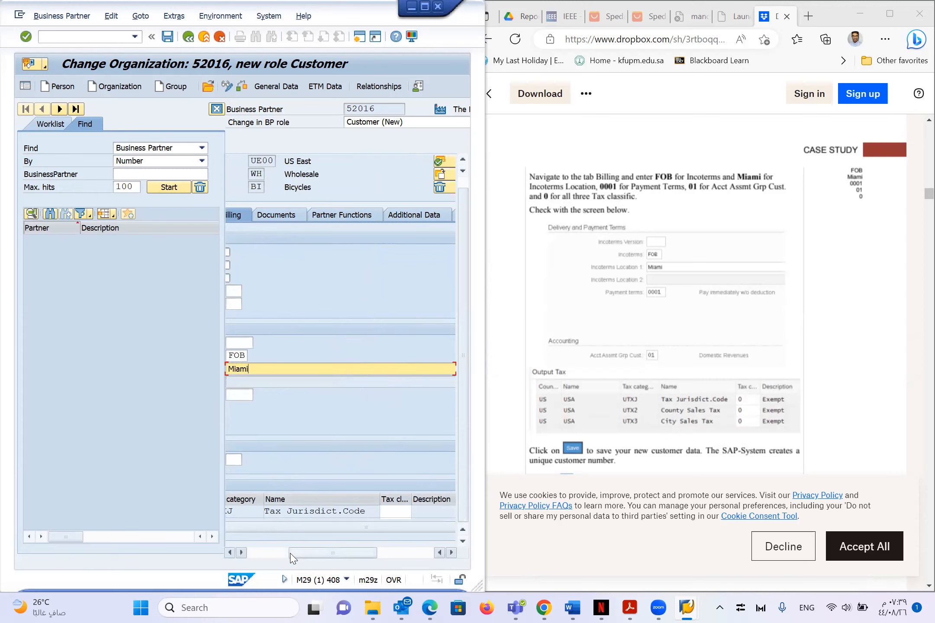
- Set the customer's Payment terms to 0001 (Payable immediately Due net) in the billing data
left_click_drag(291, 553, 245, 556)
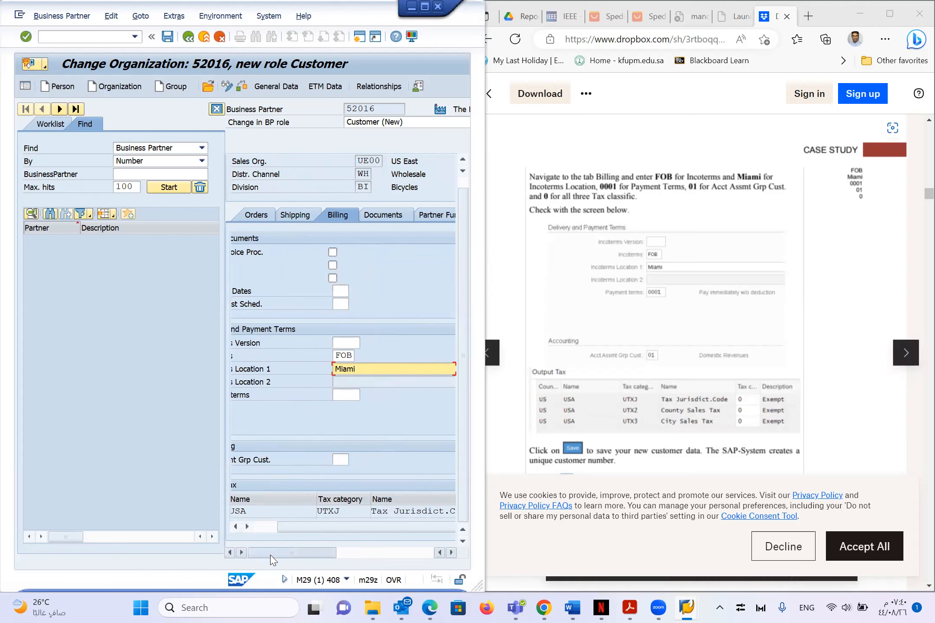
left_click(259, 528)
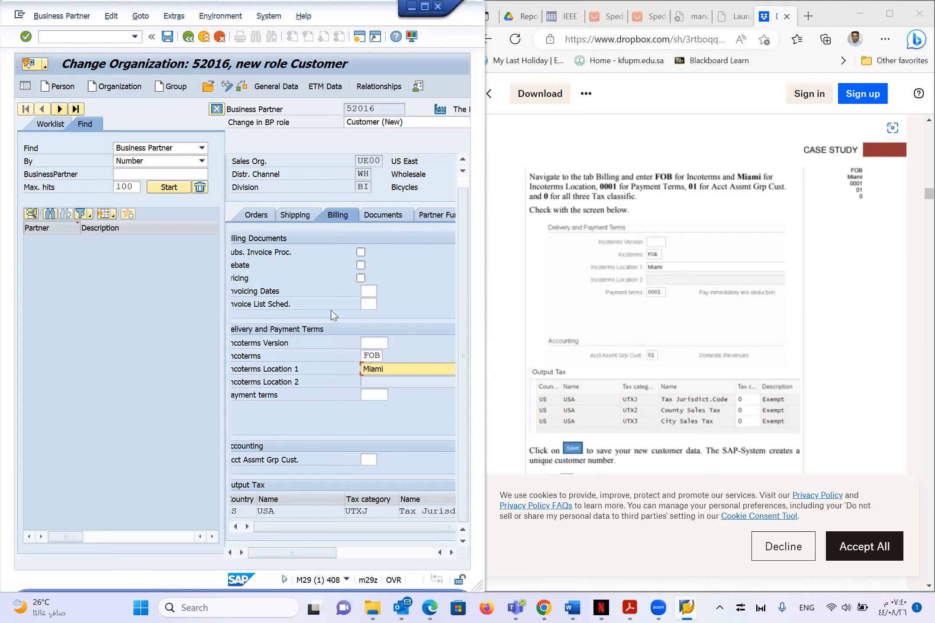
left_click(370, 392)
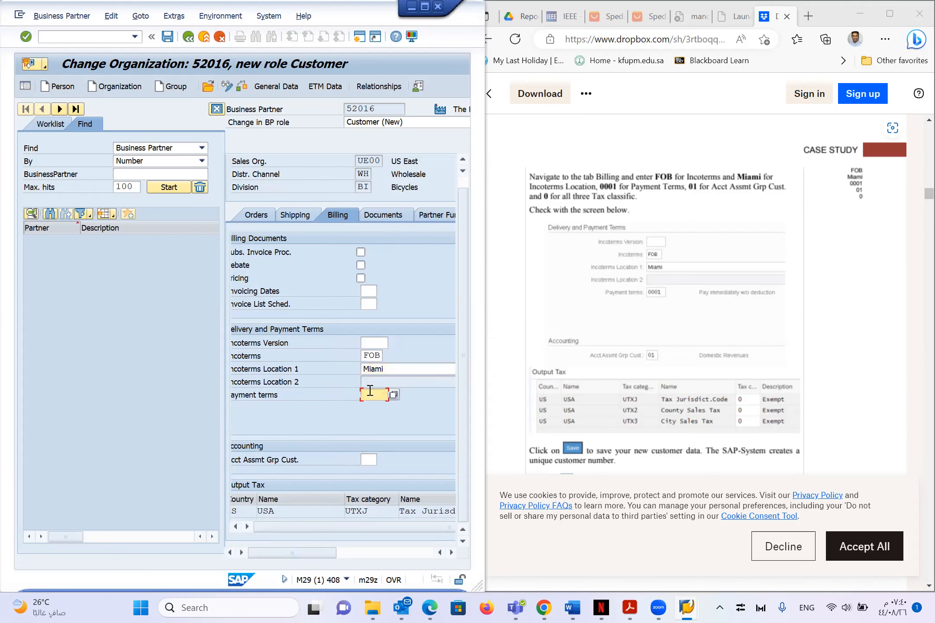
type("0001")
left_click(392, 395)
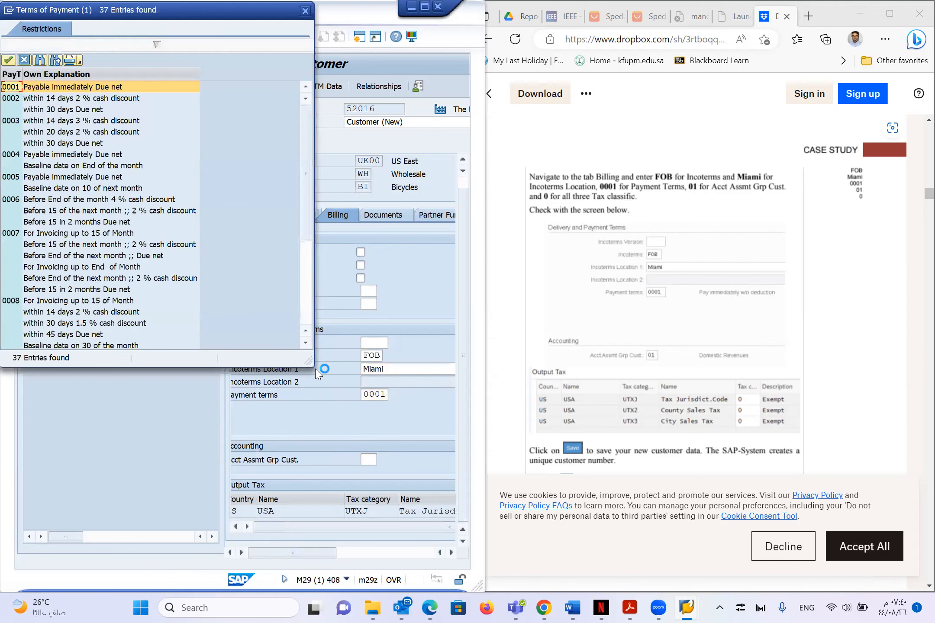
double_click(34, 91)
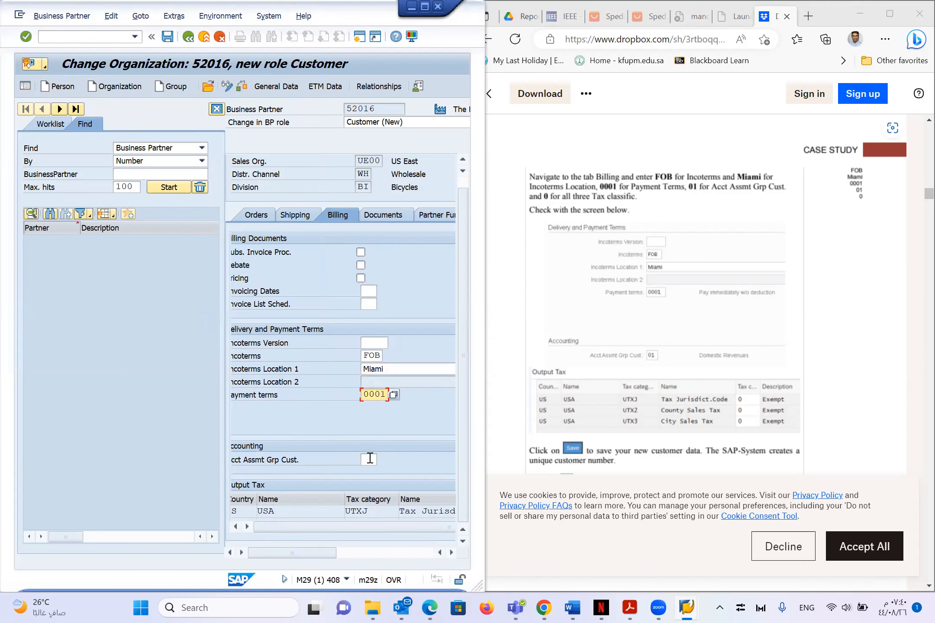
- Set the customer's Acct Assmt Grp Cust. to 01 (Domestic Revenues) in the billing data
scroll(369, 458, "down", 1)
left_click(371, 421)
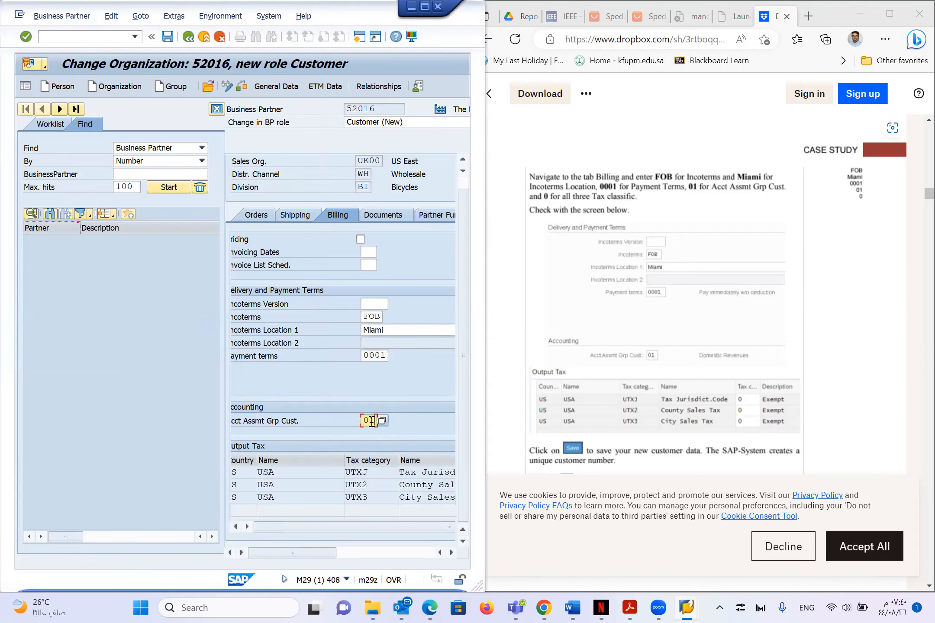
left_click(382, 421)
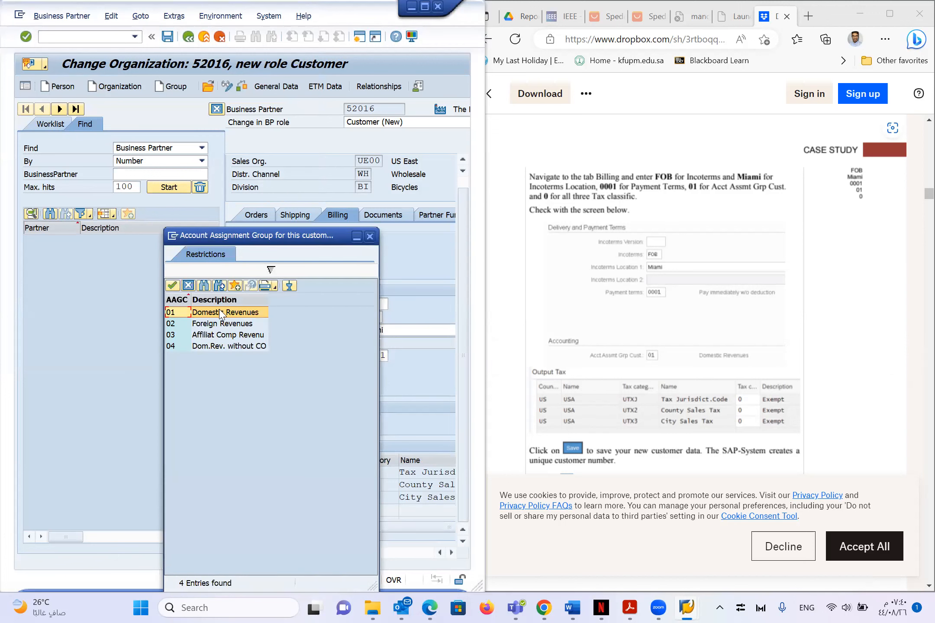
double_click(222, 312)
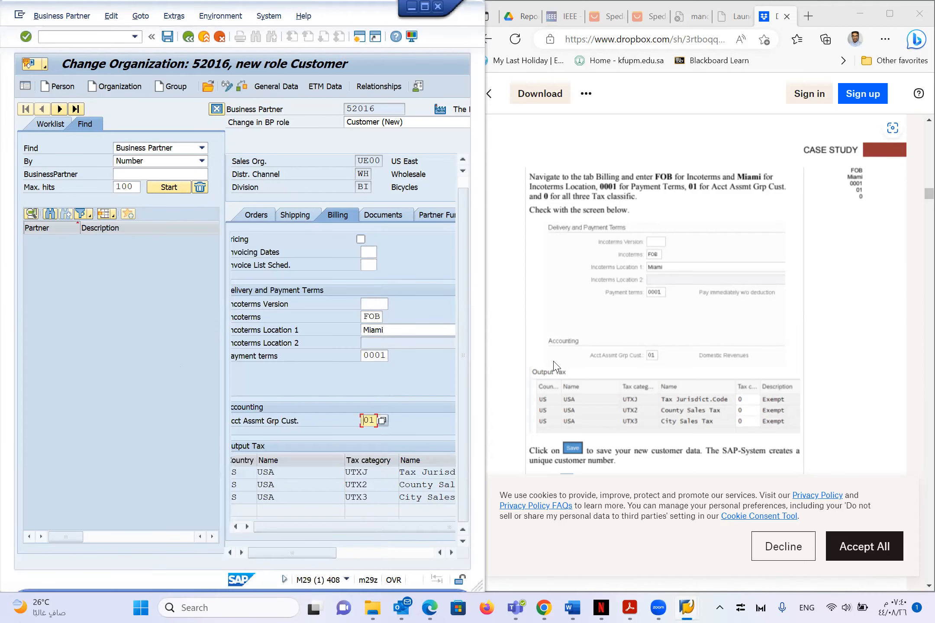
- Set the output tax classification to 0 for Tax Jurisdict.Code, County Sales Tax and City Sales Tax
scroll(570, 363, "down", 5)
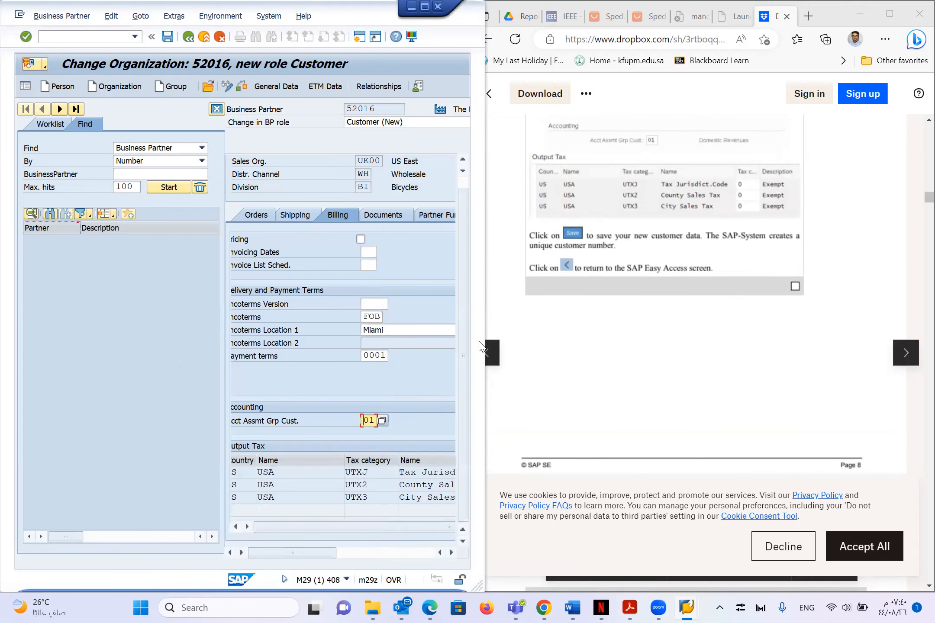
left_click(354, 557)
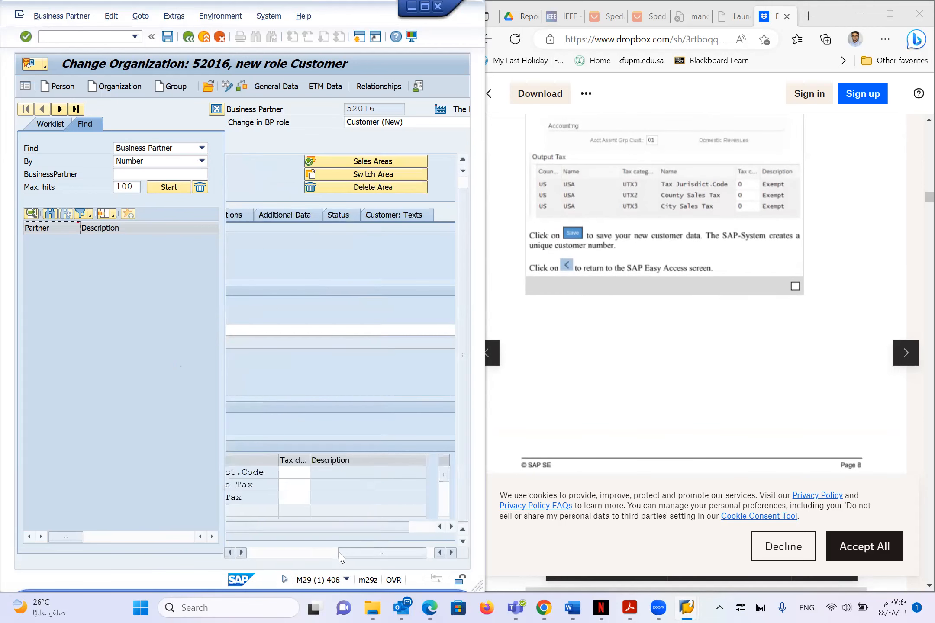
left_click_drag(339, 553, 325, 553)
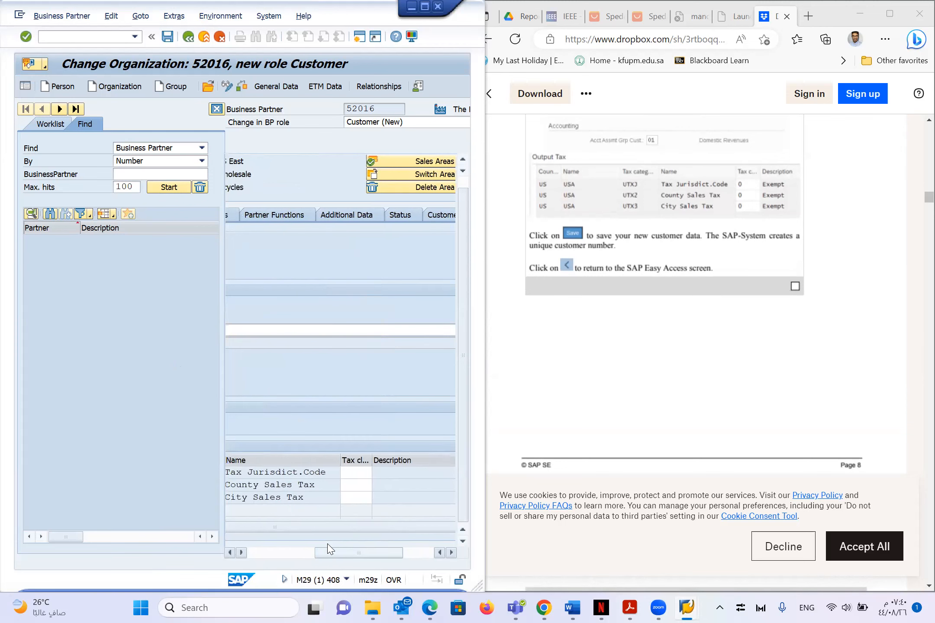
left_click(359, 472)
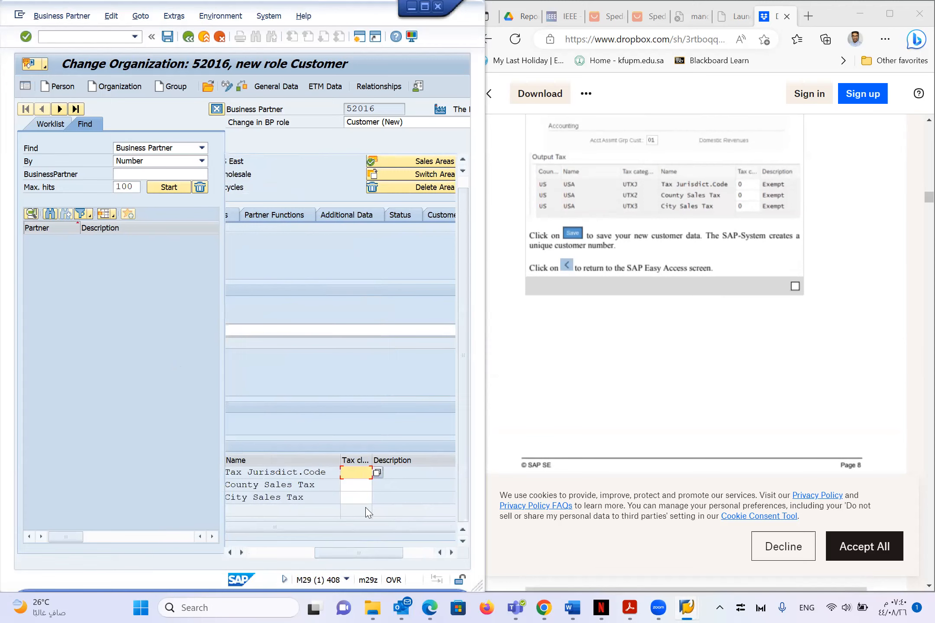
type("0")
left_click(366, 480)
type("0")
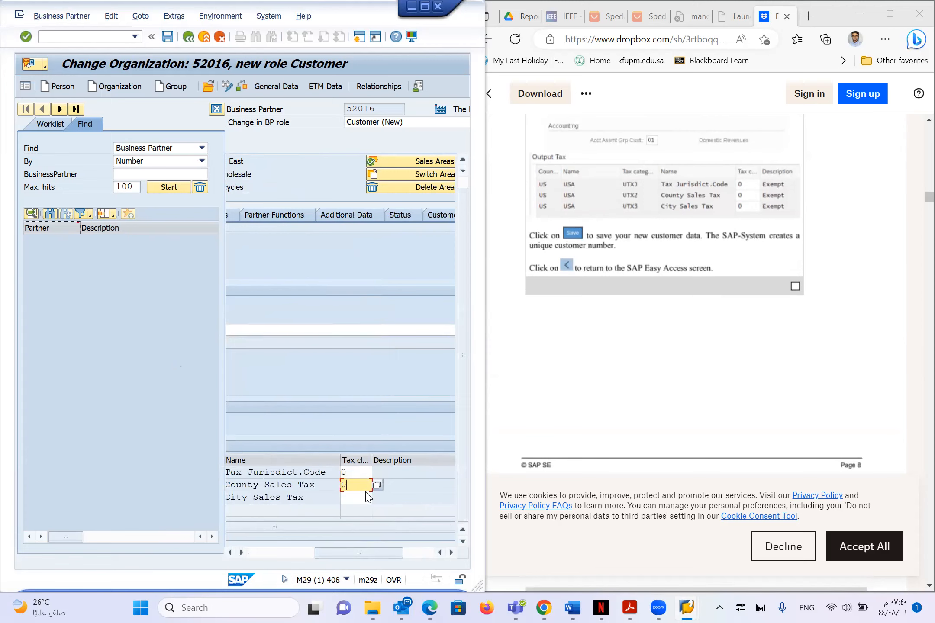
left_click(356, 499)
type("0")
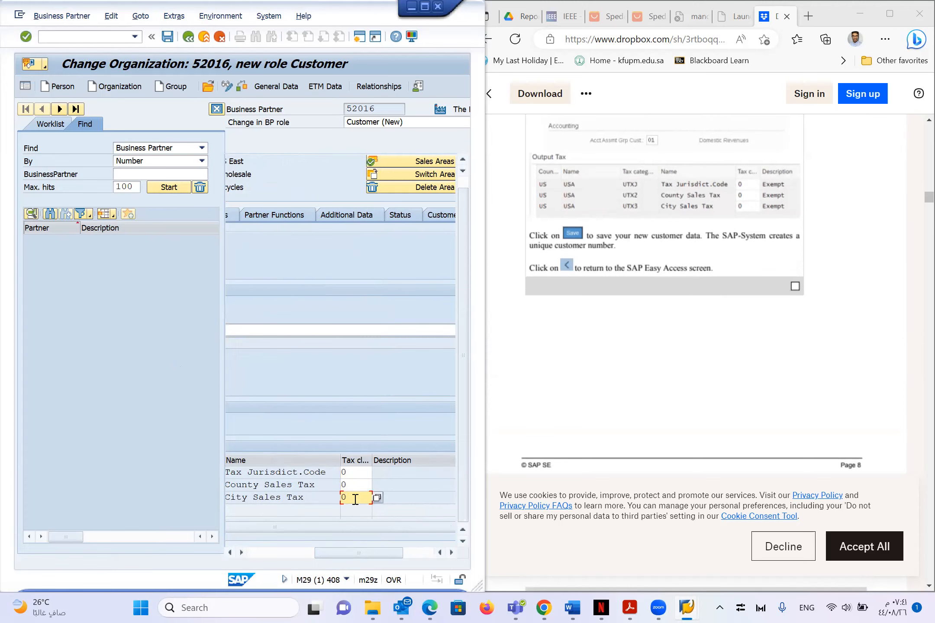
key("Return")
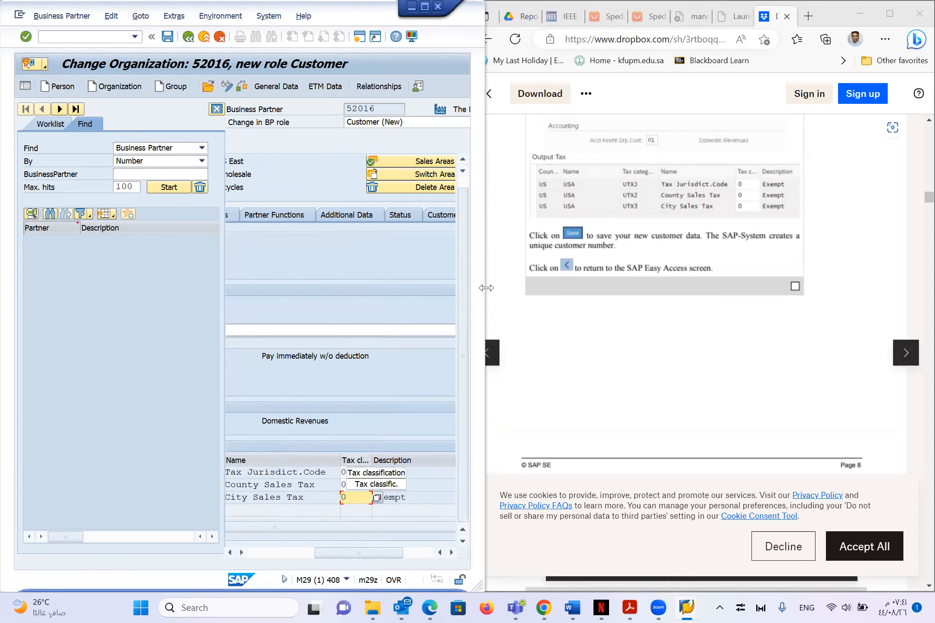
- Widen the SAP window and save the new customer's sales data
left_click_drag(485, 283, 690, 282)
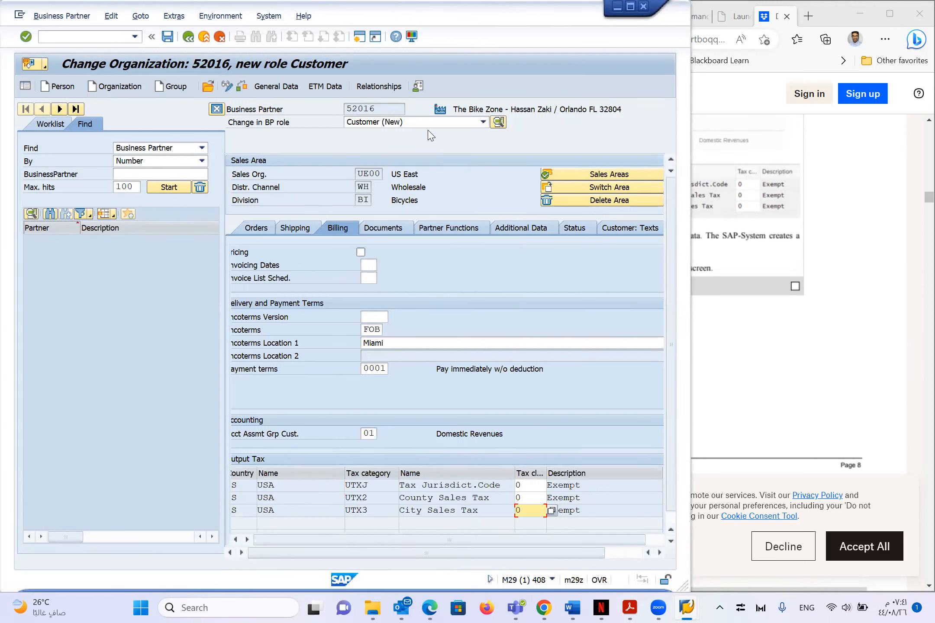
left_click(168, 39)
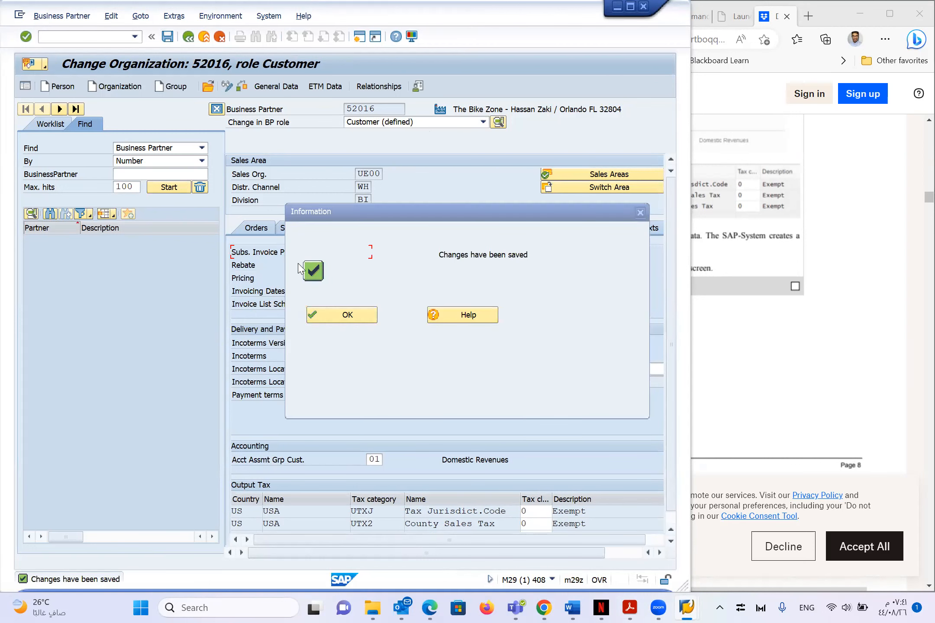
left_click(319, 317)
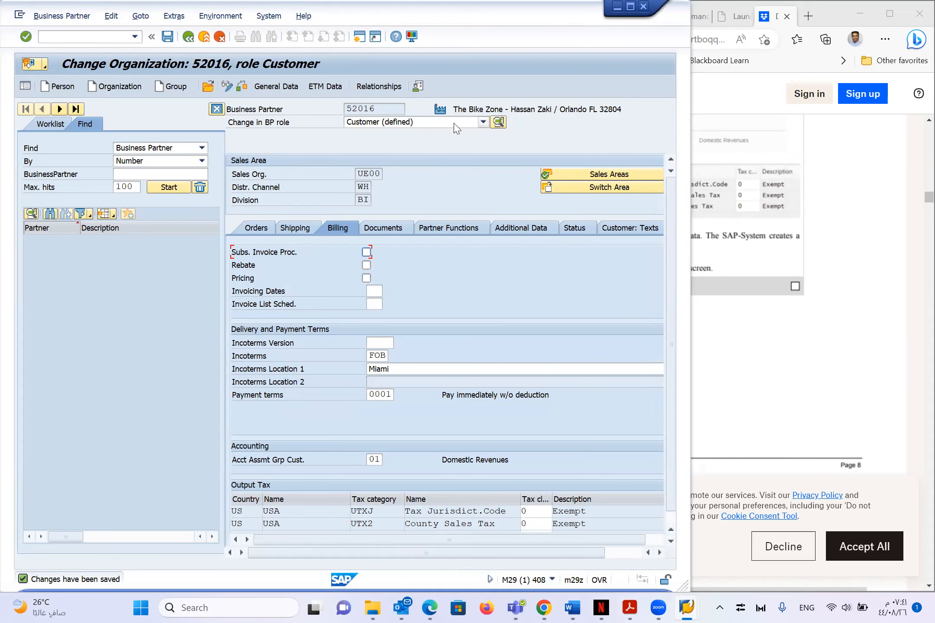
- Switch the business partner to the FI Customer role and view its company code data, including the customer number
left_click(483, 122)
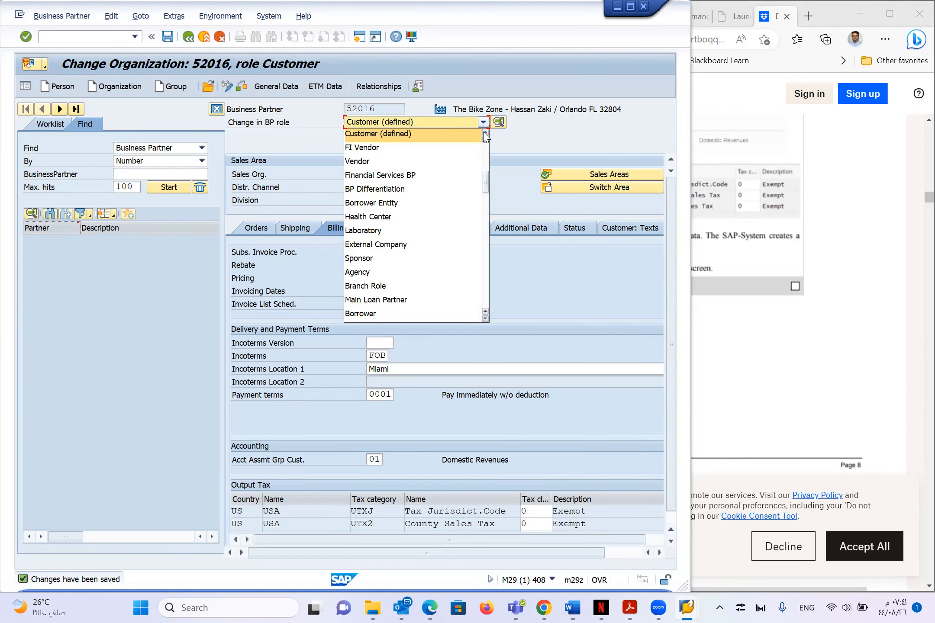
left_click(484, 134)
left_click(484, 134)
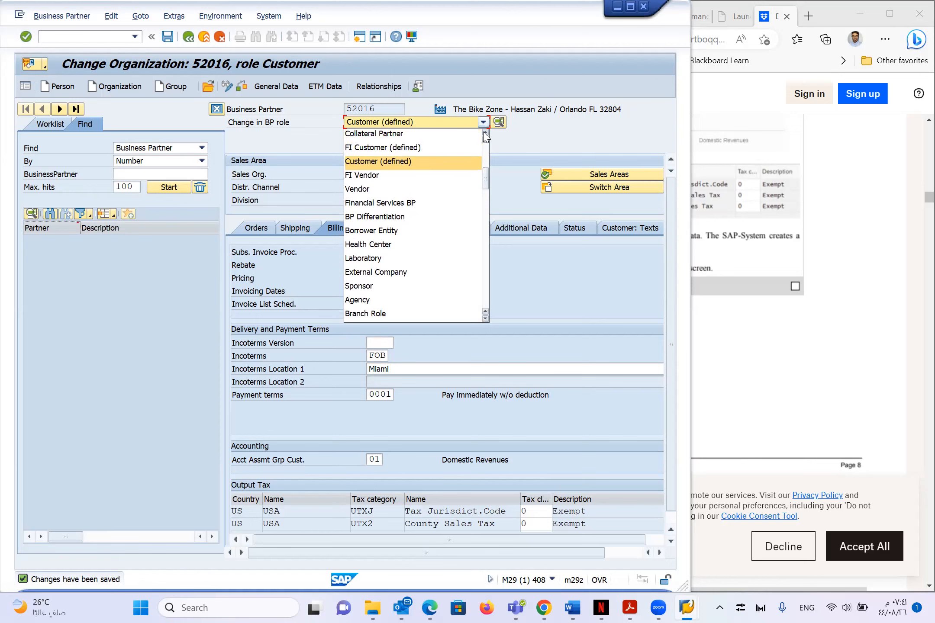
left_click(383, 149)
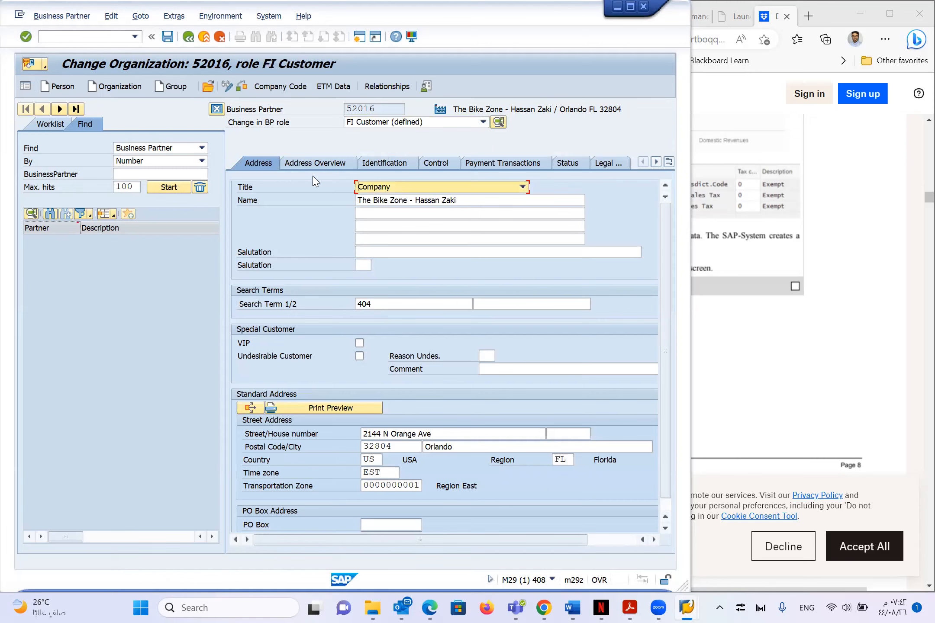
left_click(286, 87)
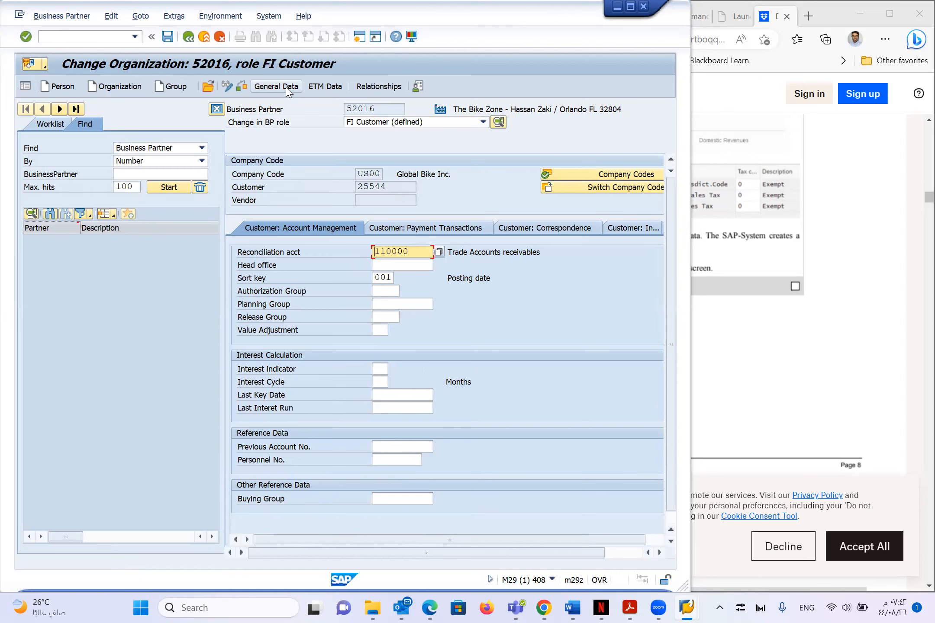
left_click_drag(387, 187, 353, 196)
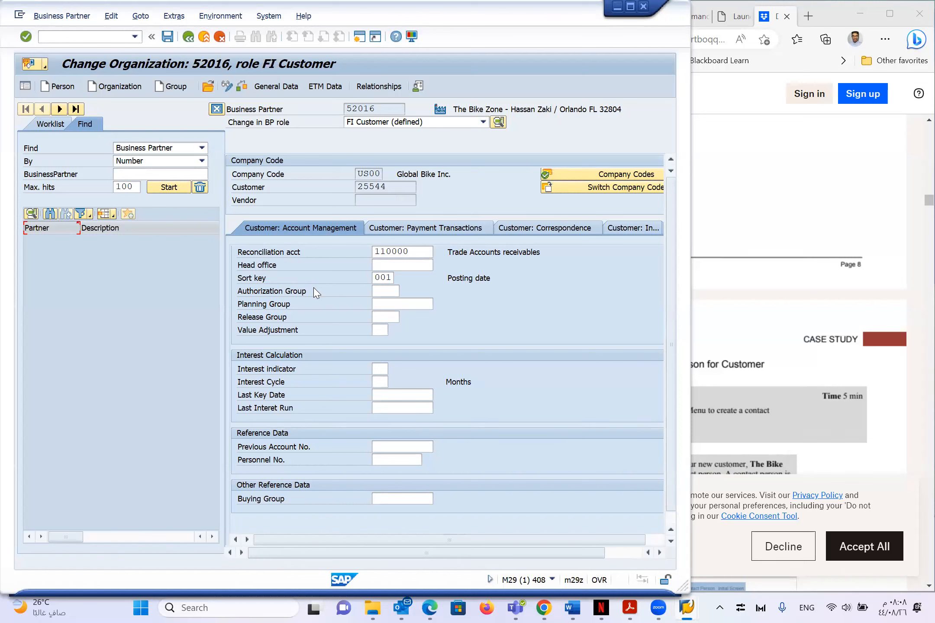
- Switch the business partner to the Customer role and review its orders and shipping data under Sales and Distribution
left_click(414, 123)
left_click(414, 125)
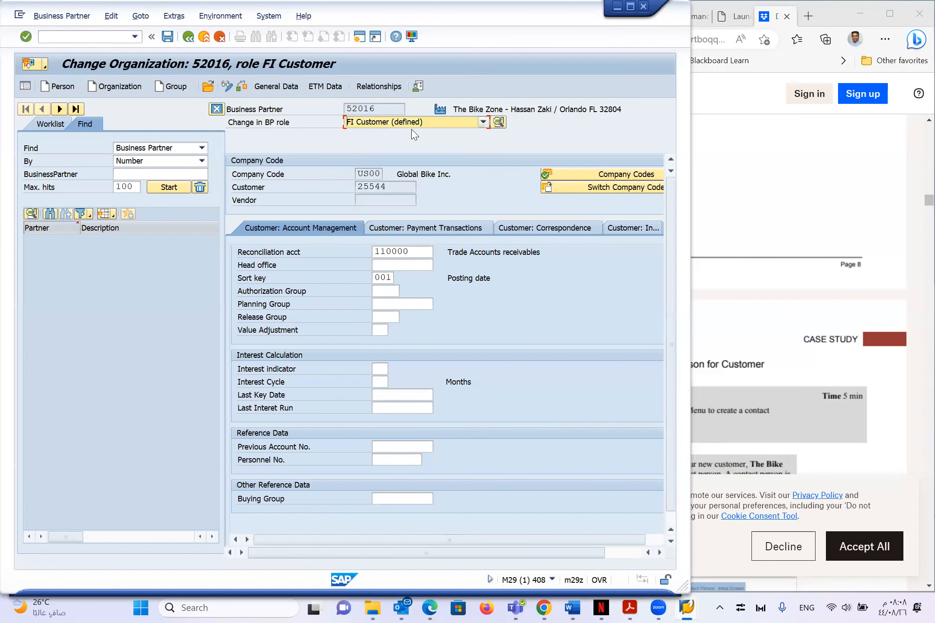
left_click(404, 126)
left_click(404, 126)
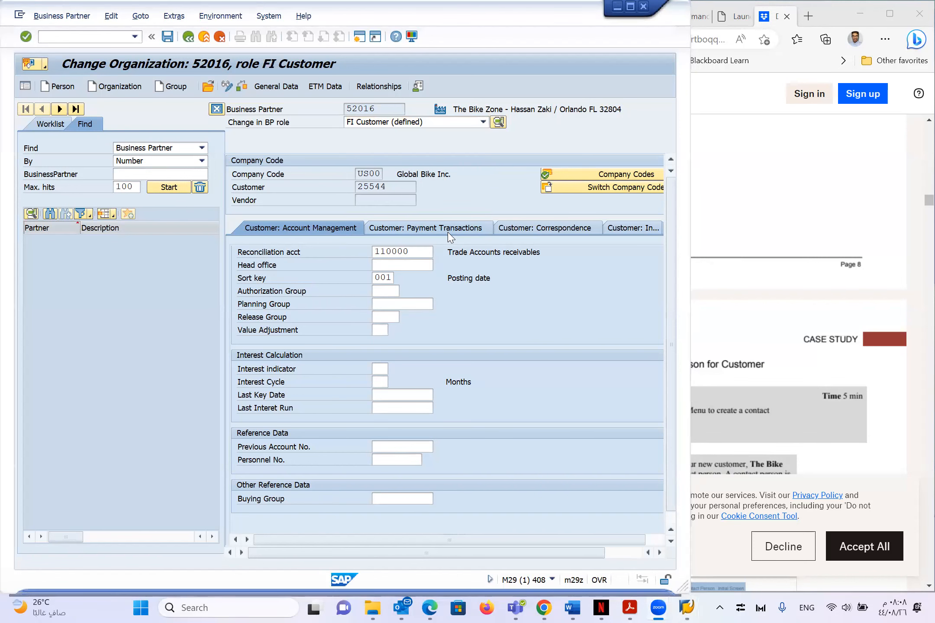
left_click(427, 123)
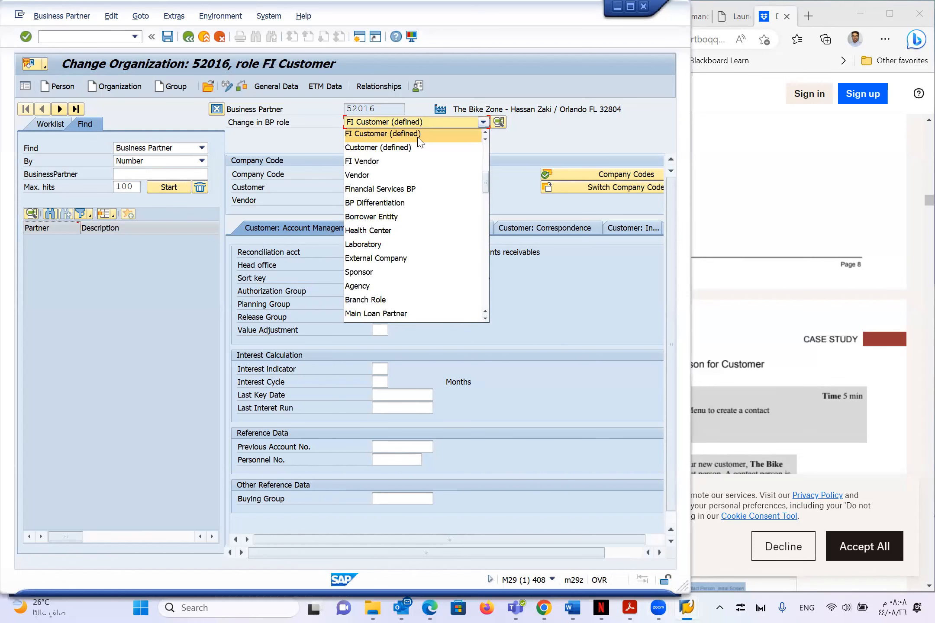
left_click(416, 148)
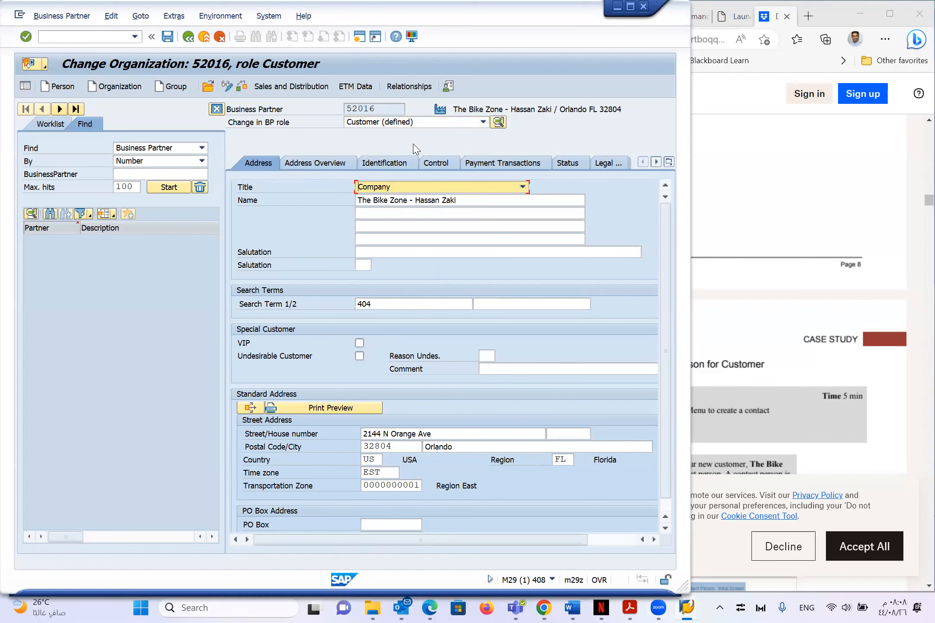
left_click(288, 87)
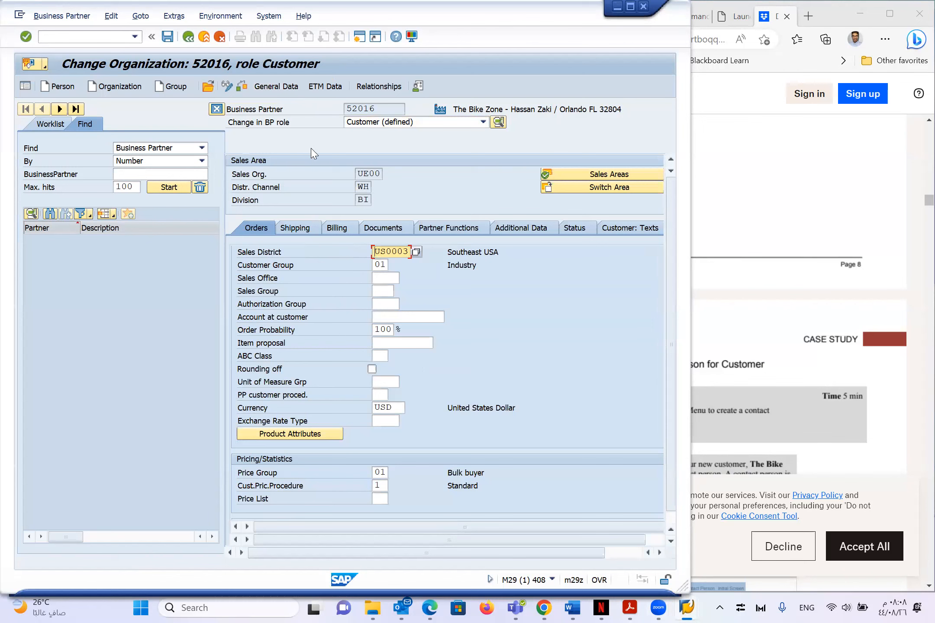
scroll(345, 247, "down", 3)
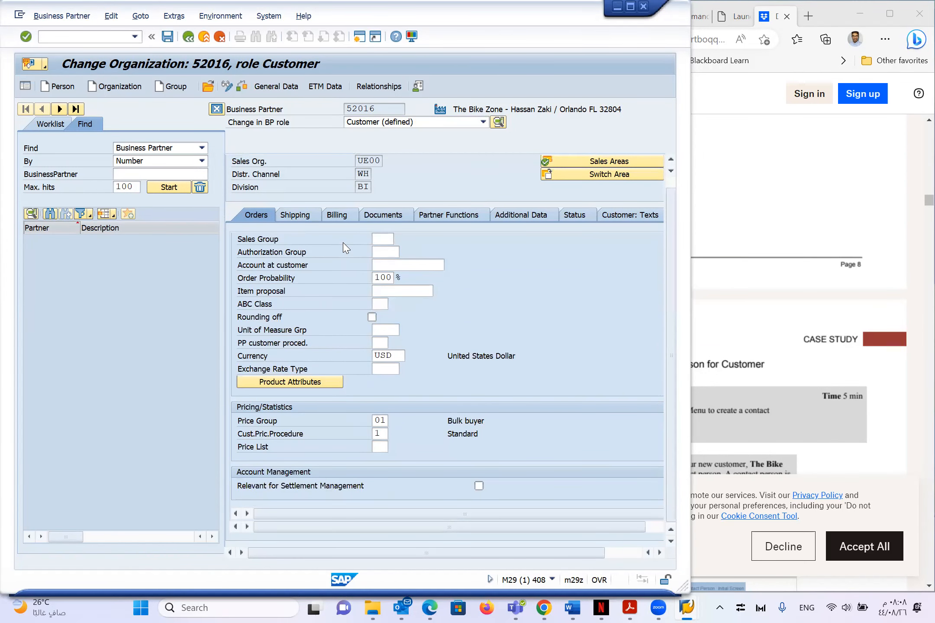
scroll(345, 247, "up", 3)
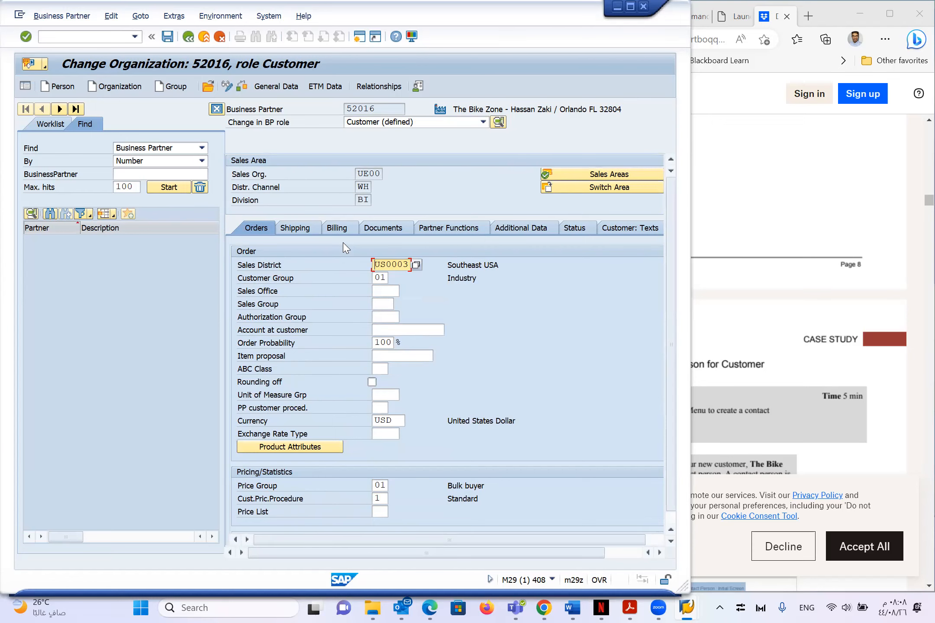
left_click(304, 236)
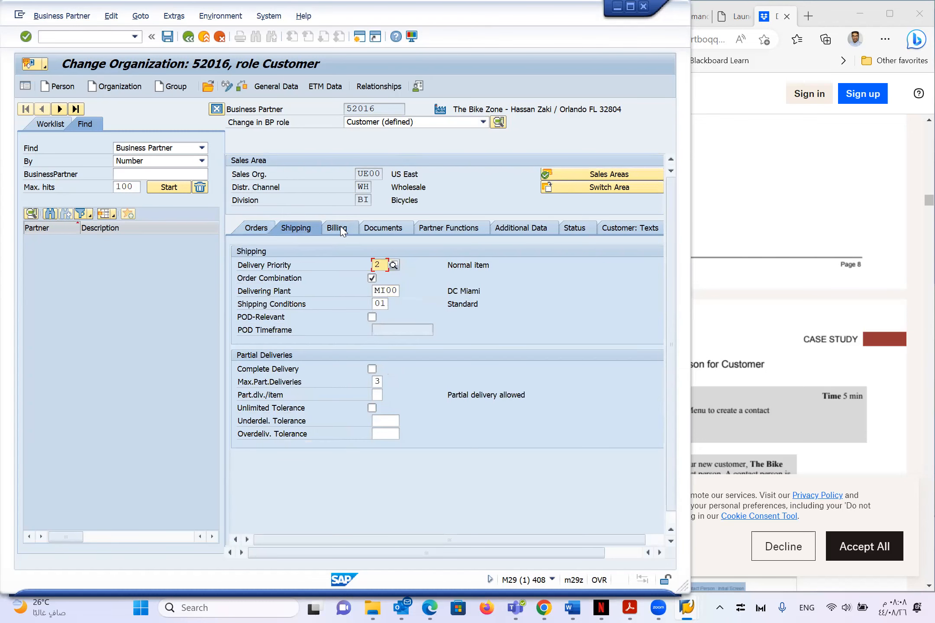
- Return the business partner to the FI Customer role and check its account management data for the company code
left_click(433, 123)
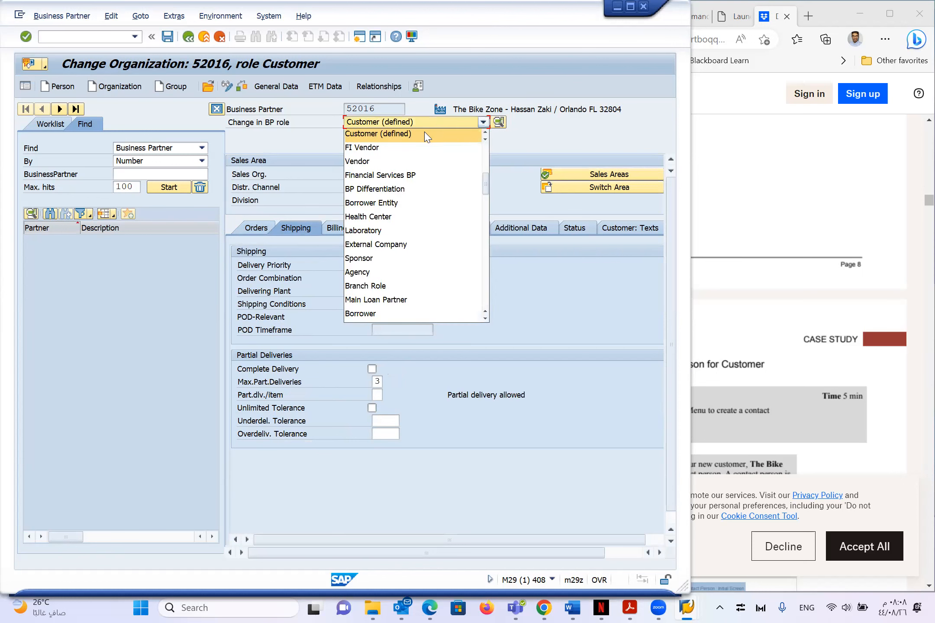
scroll(416, 142, "up", 1)
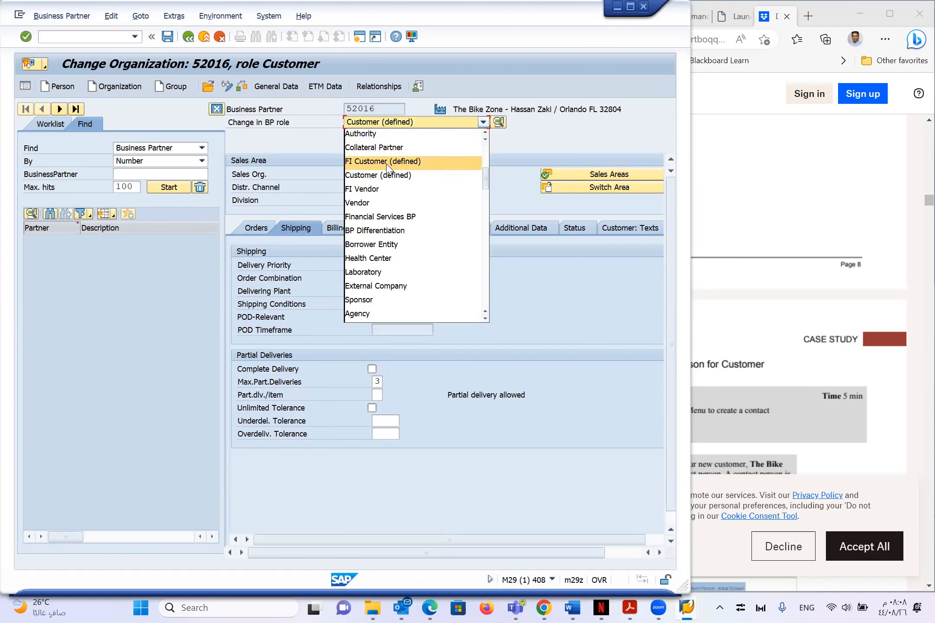
left_click(387, 162)
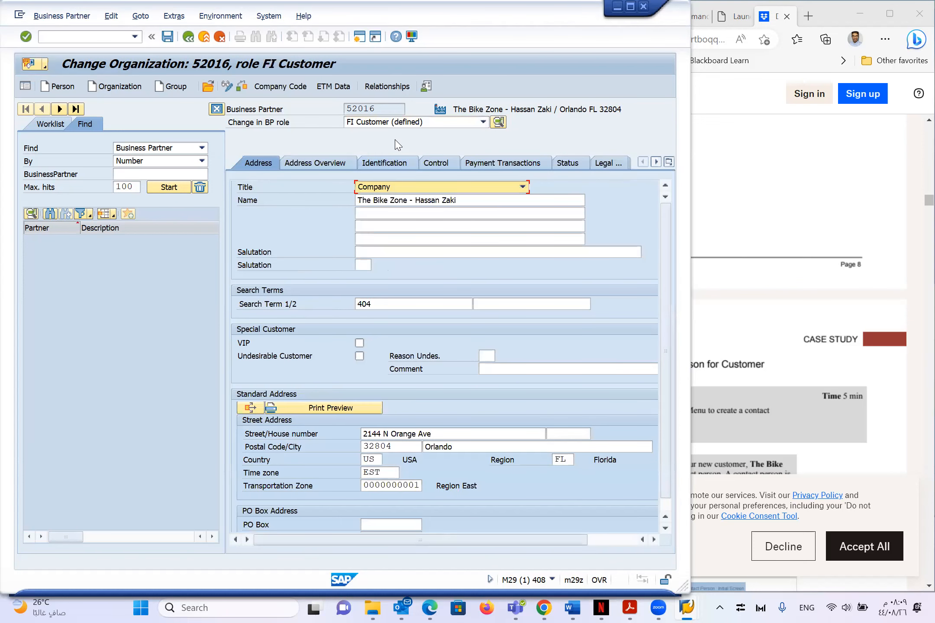
left_click(287, 89)
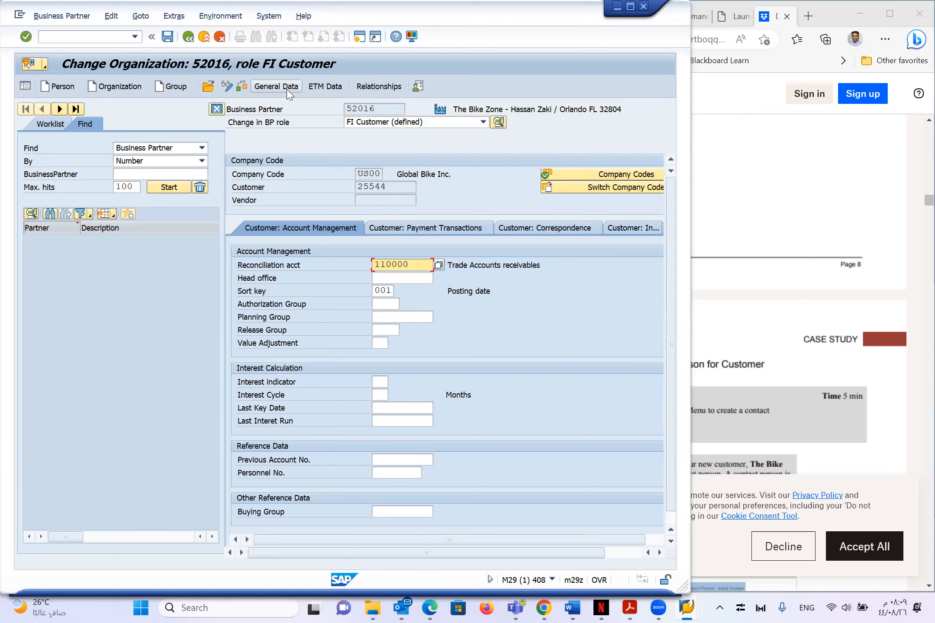
- Switch to the case study in the browser and go to Step 2: Create Contact Person for Customer
left_click(709, 323)
scroll(706, 327, "down", 1)
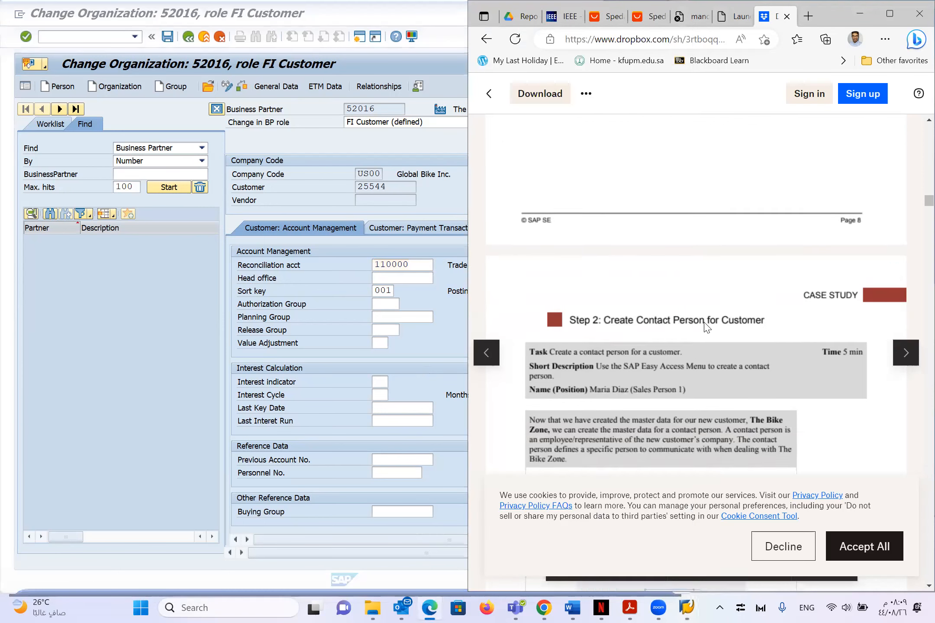
scroll(704, 325, "down", 1)
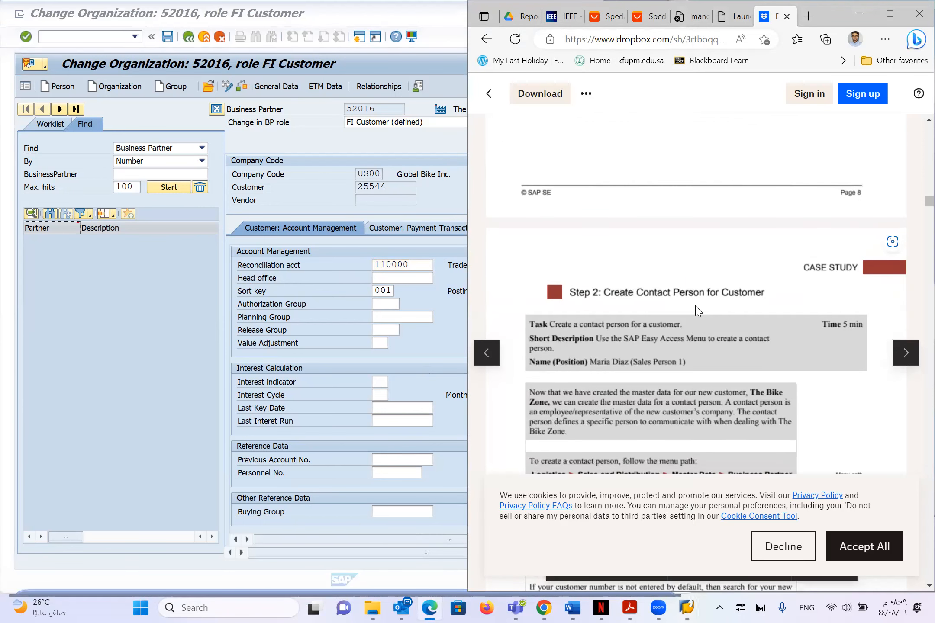